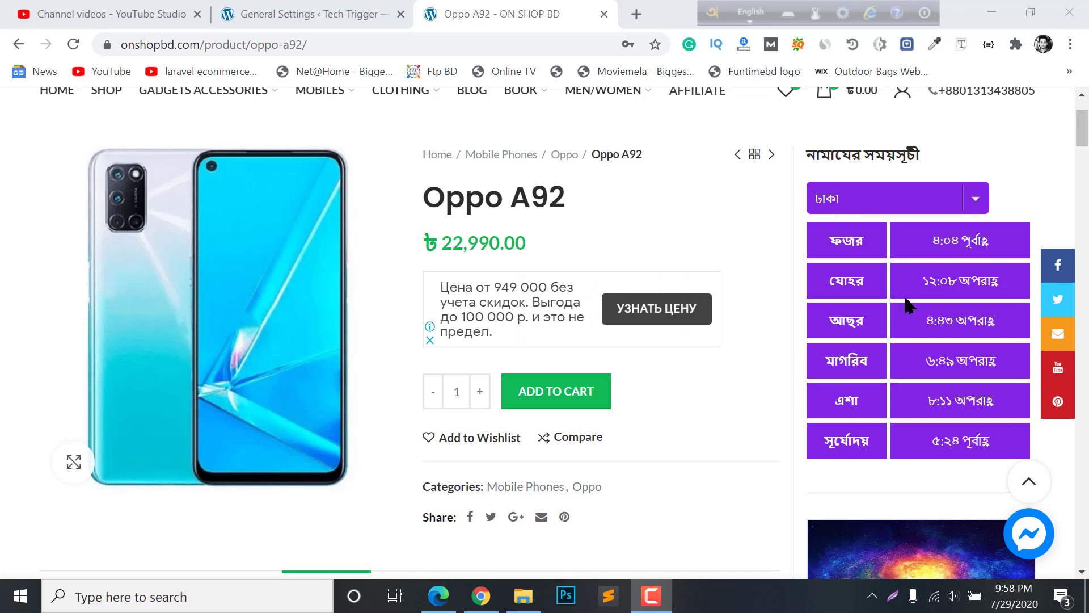
Switch the product page's prayer-time widget to the district খুলনা, review the timetable, and close the Oppo A92 page.
left_click(846, 202)
scroll(840, 364, "down", 5)
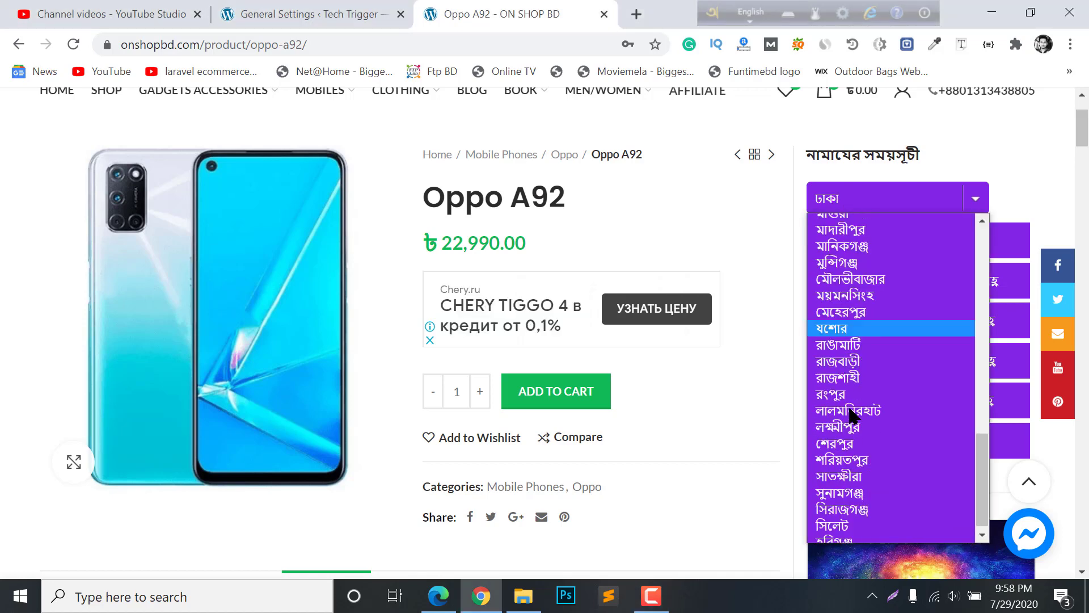
scroll(852, 417, "up", 5)
left_click(839, 331)
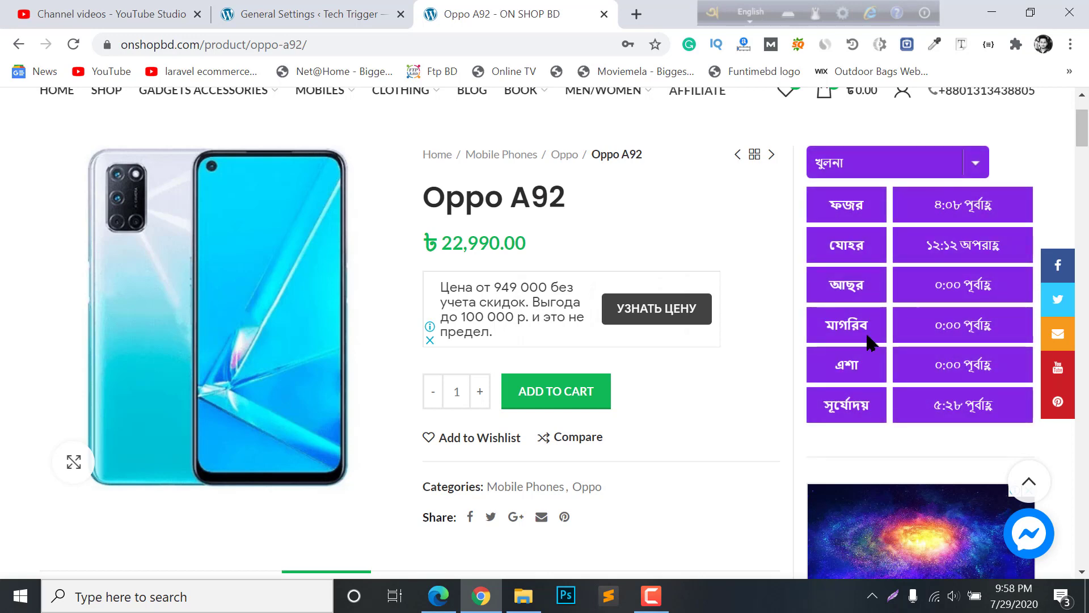
scroll(963, 278, "up", 2)
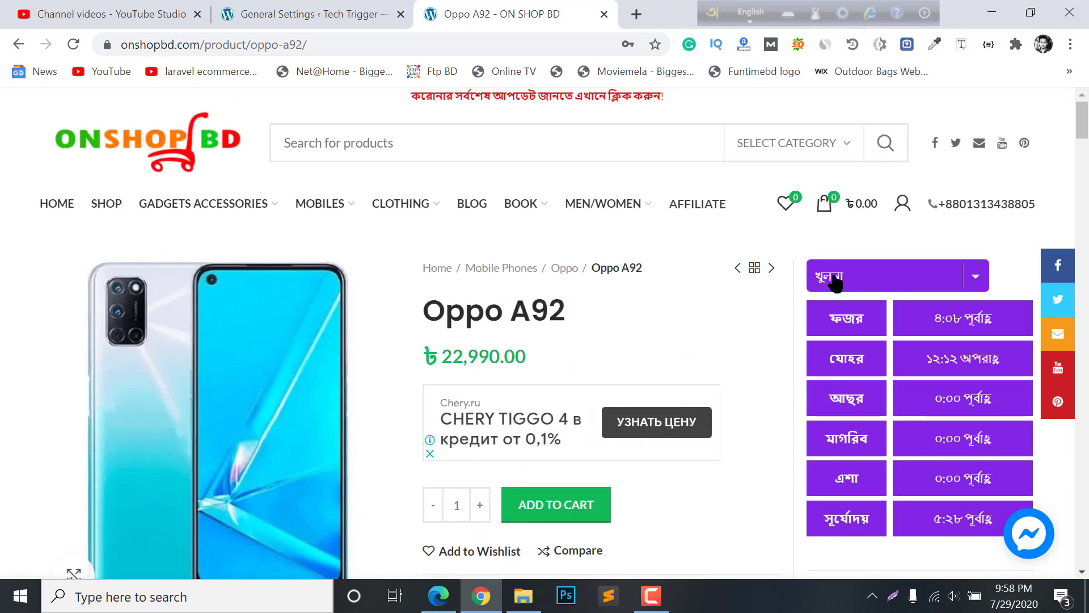
scroll(865, 321, "down", 4)
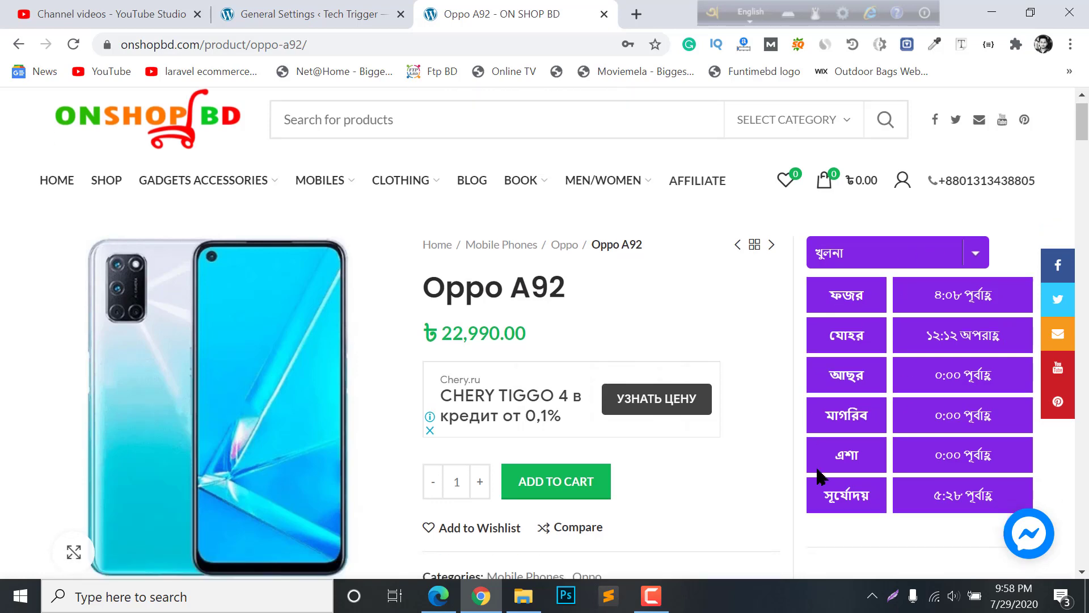
scroll(893, 282, "up", 4)
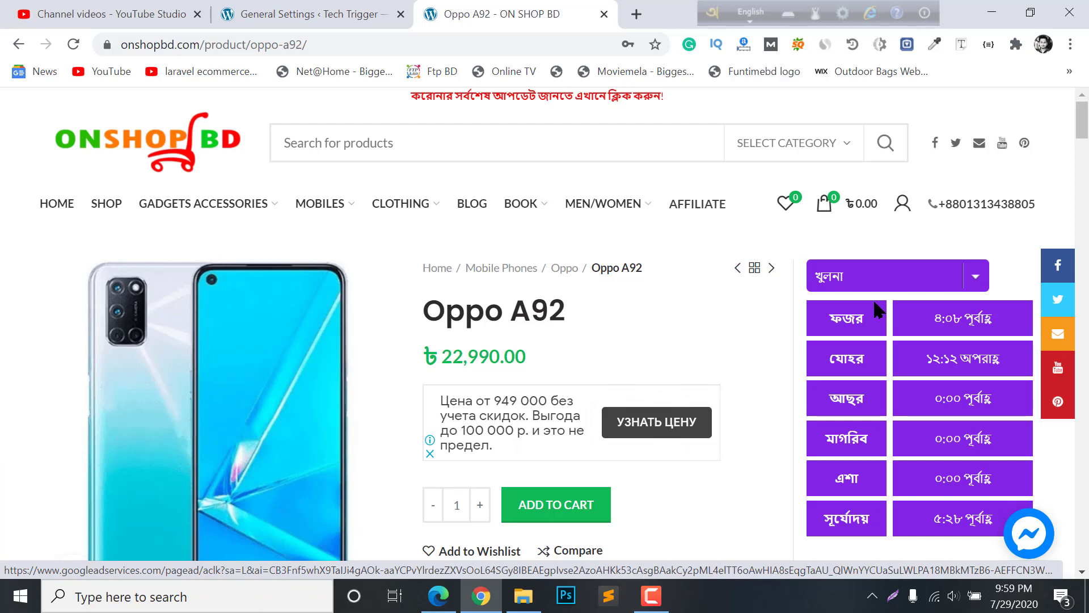
left_click(602, 14)
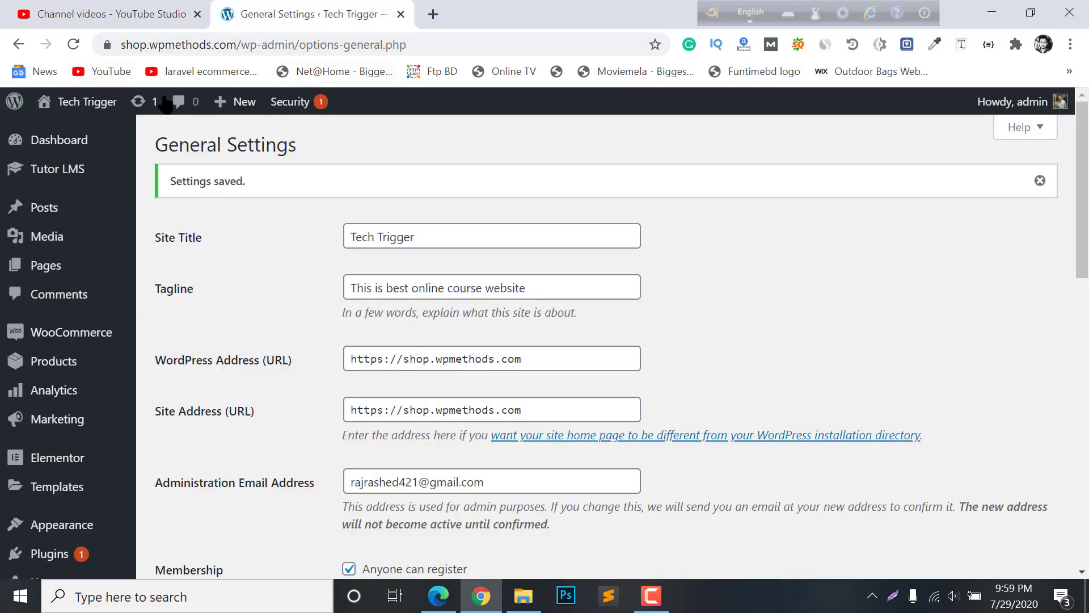
Open the page for adding new plugins in the WordPress admin and search for "namaz".
scroll(54, 291, "down", 5)
scroll(60, 291, "up", 5)
scroll(58, 363, "down", 5)
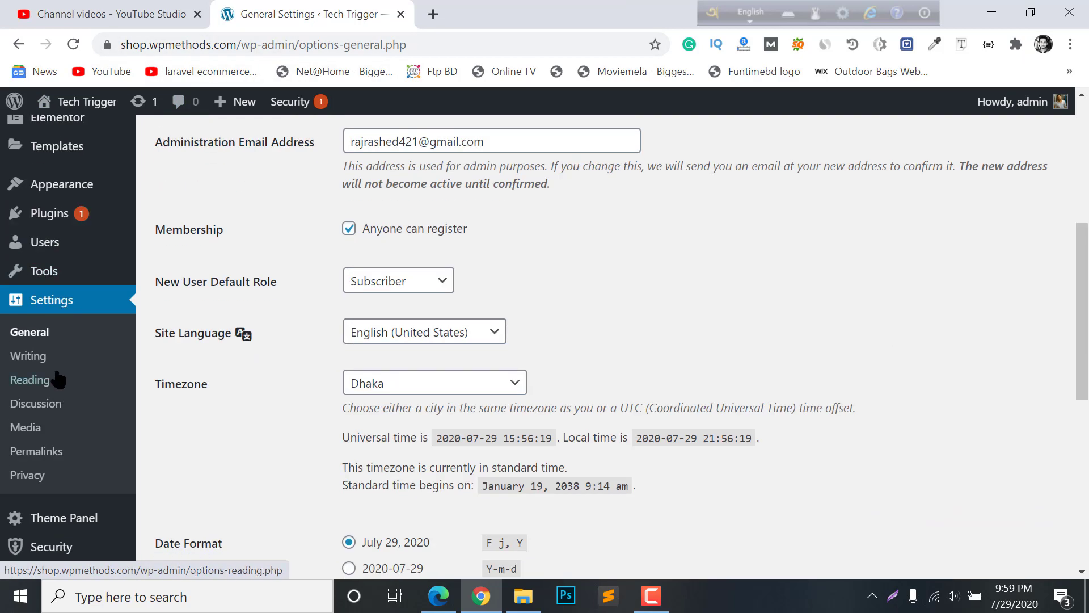
mouse_move(51, 215)
left_click(189, 242)
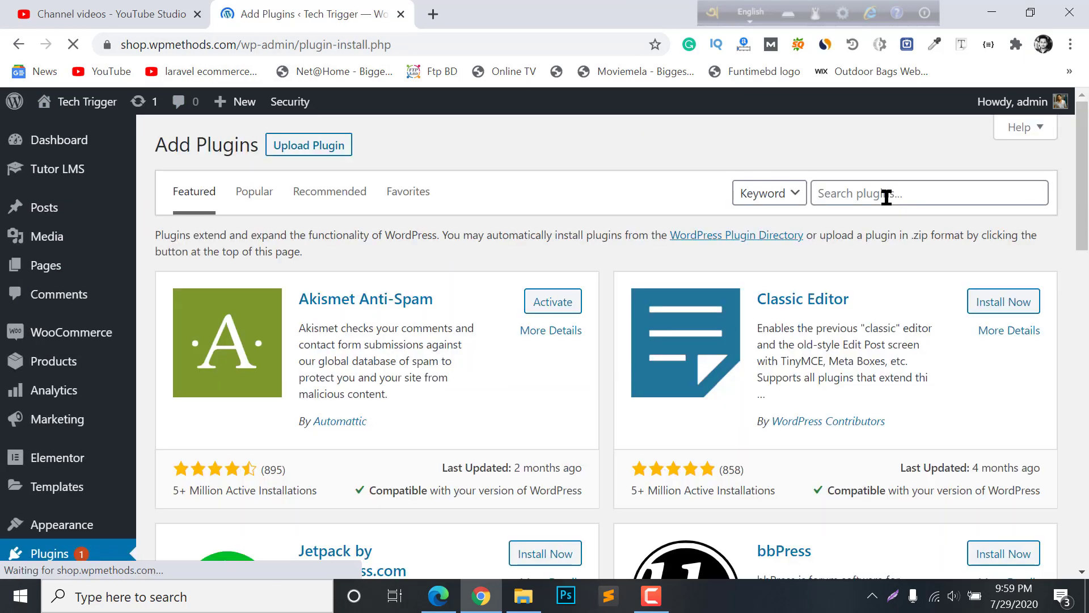
left_click(887, 195)
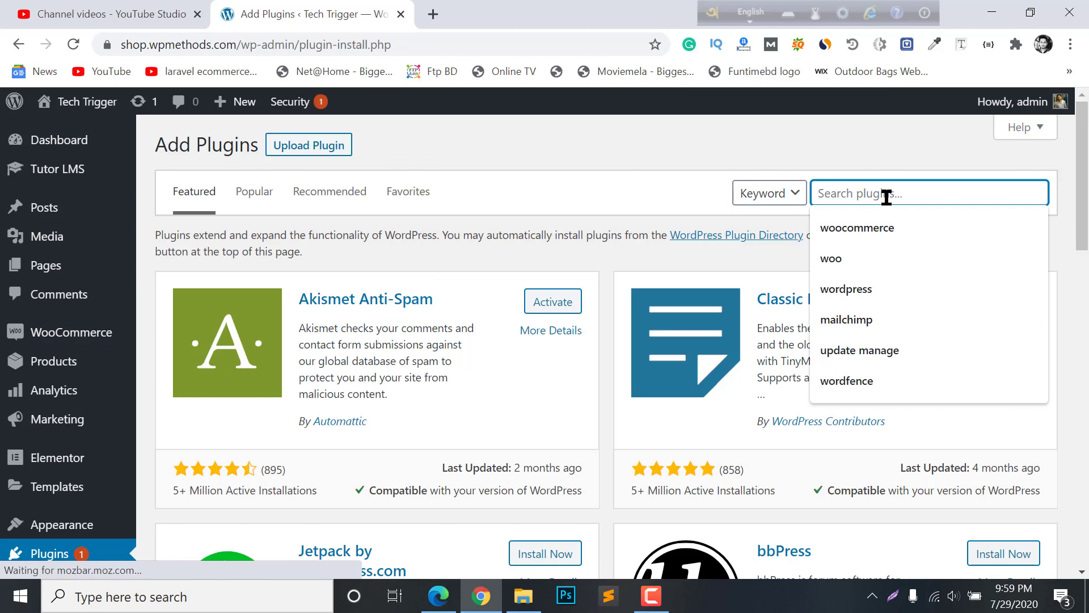
type("nam")
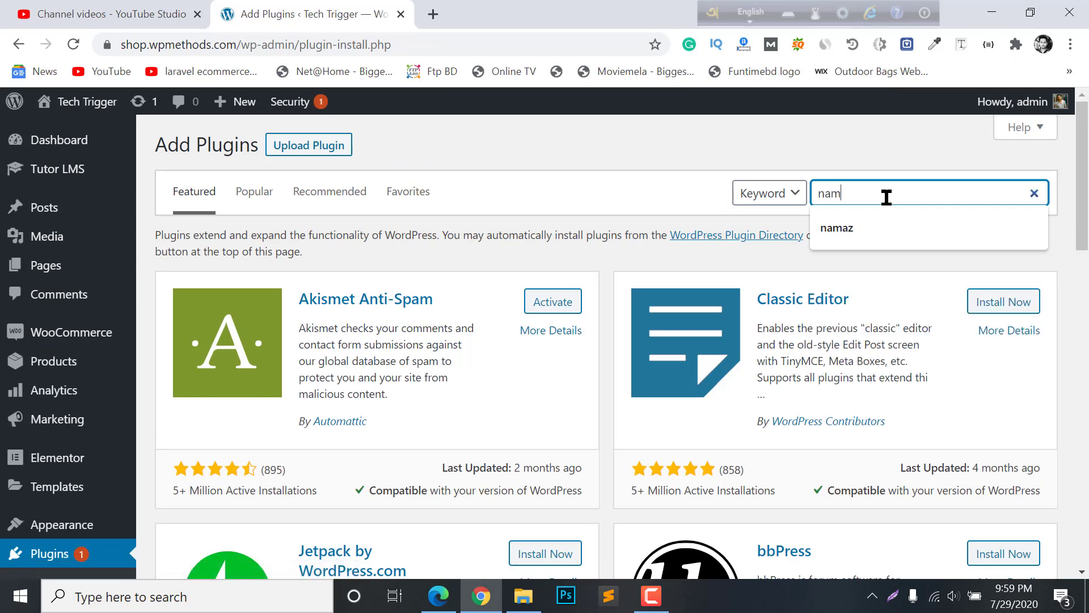
type("az")
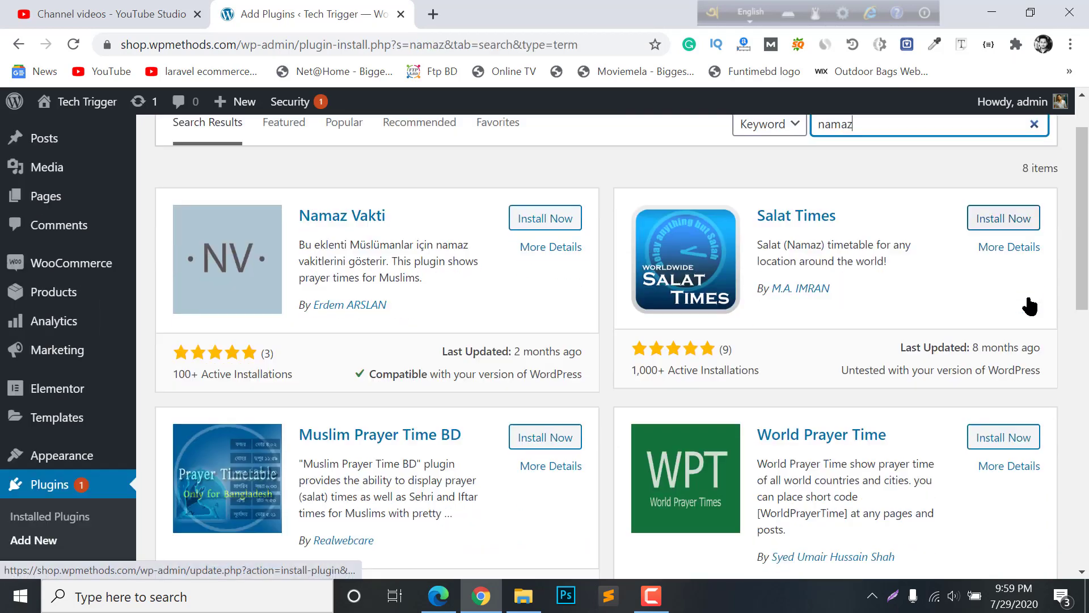
Install and activate the Muslim Prayer Time BD plugin from the search results.
scroll(1029, 304, "down", 1)
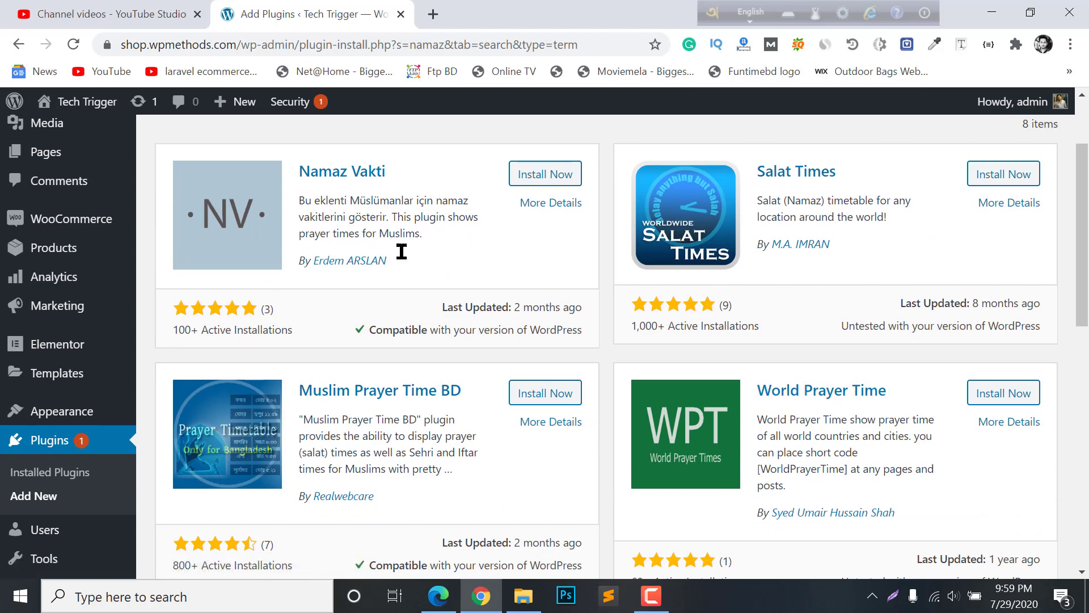
scroll(304, 418, "down", 2)
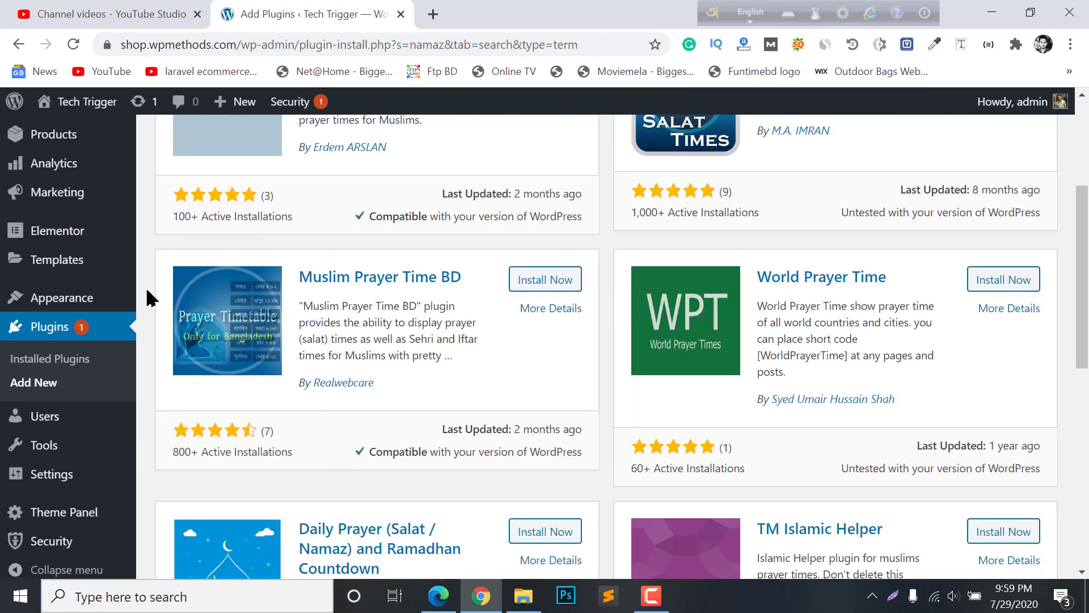
left_click(548, 287)
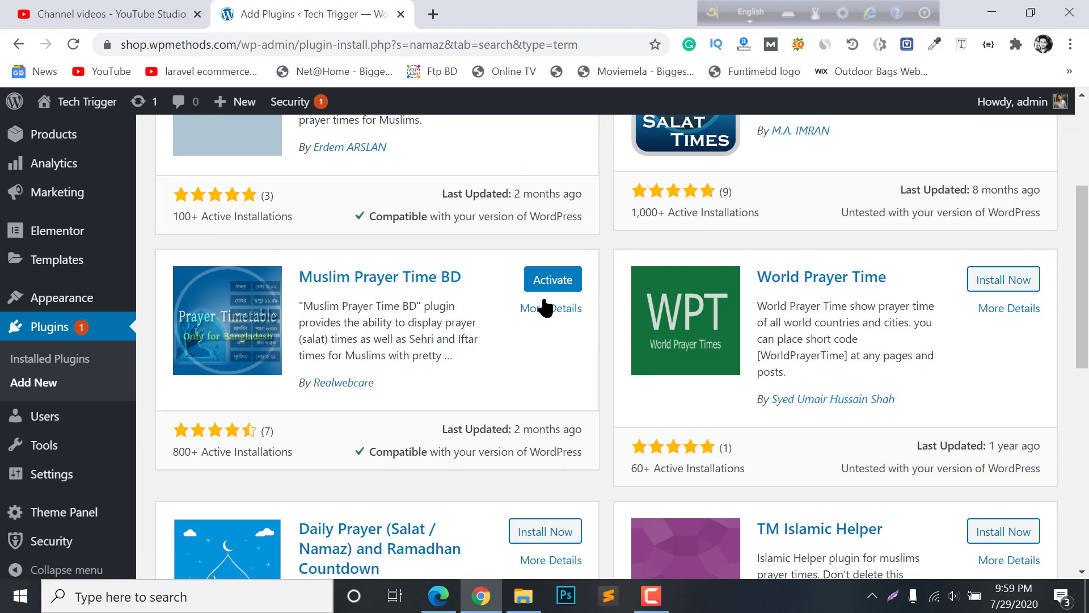
left_click(559, 279)
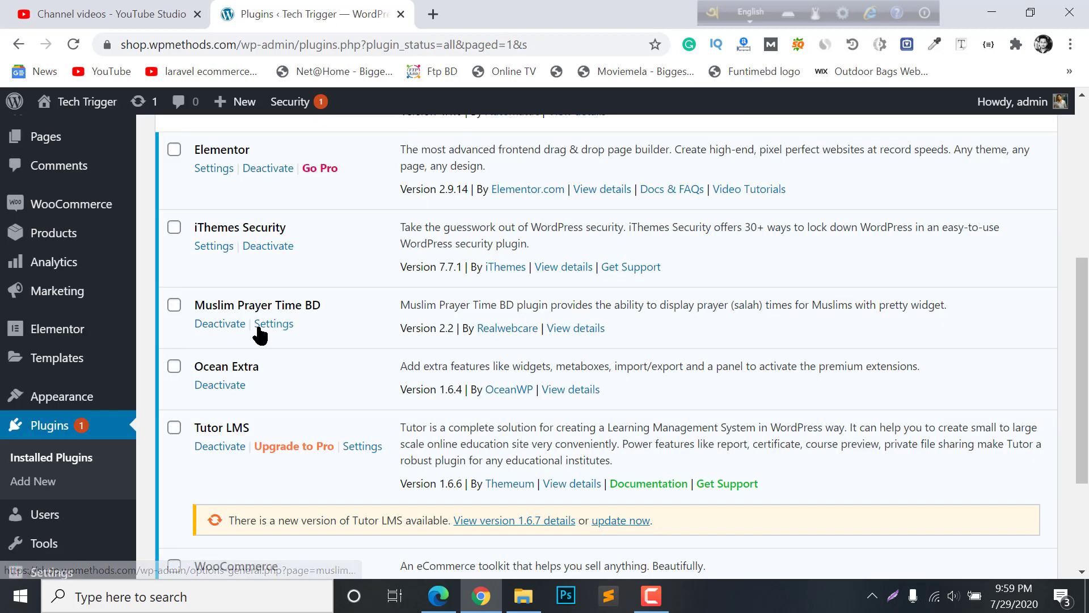
Open the site's general settings and check the Timezone selection.
scroll(271, 335, "down", 3)
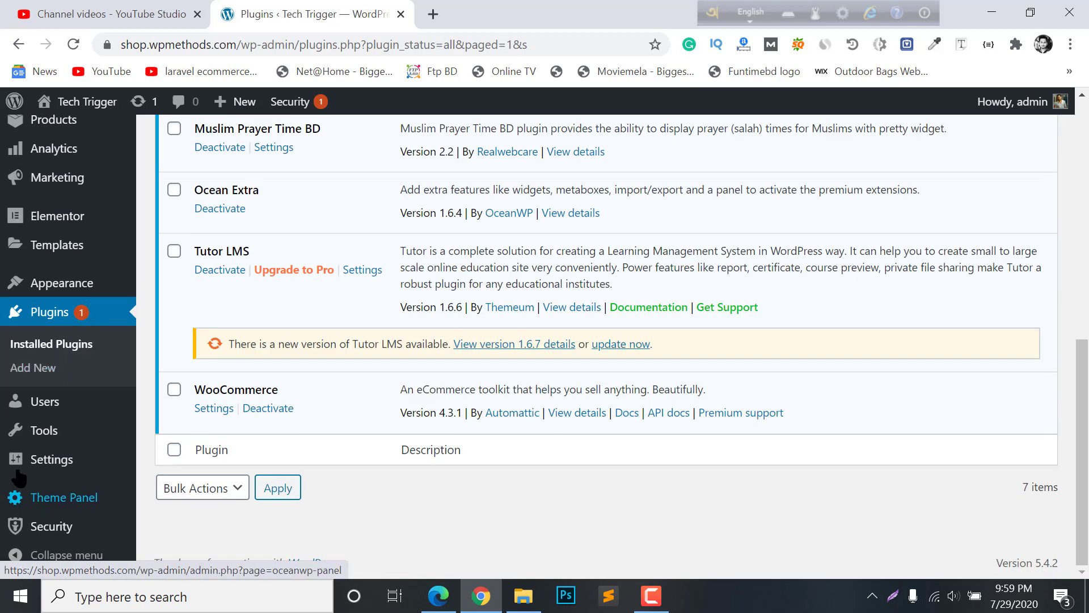
mouse_move(28, 471)
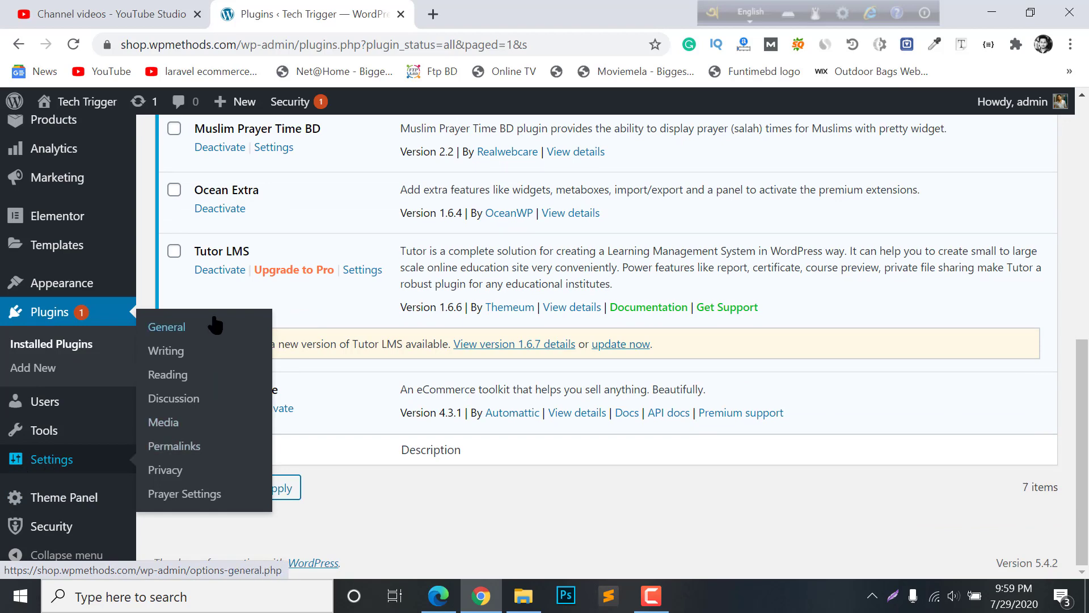
left_click(173, 329)
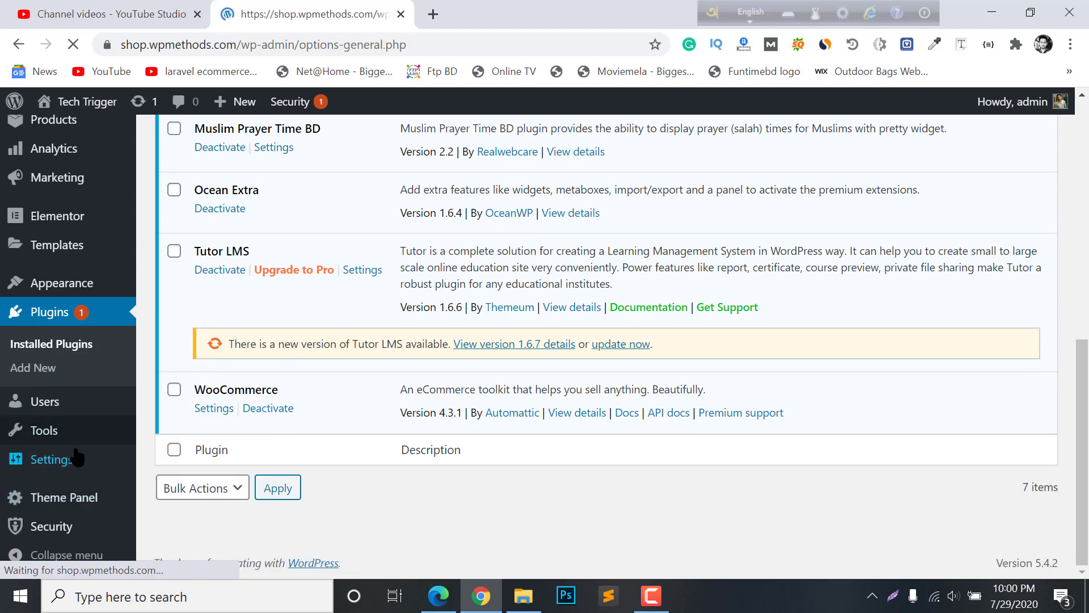
scroll(388, 448, "down", 4)
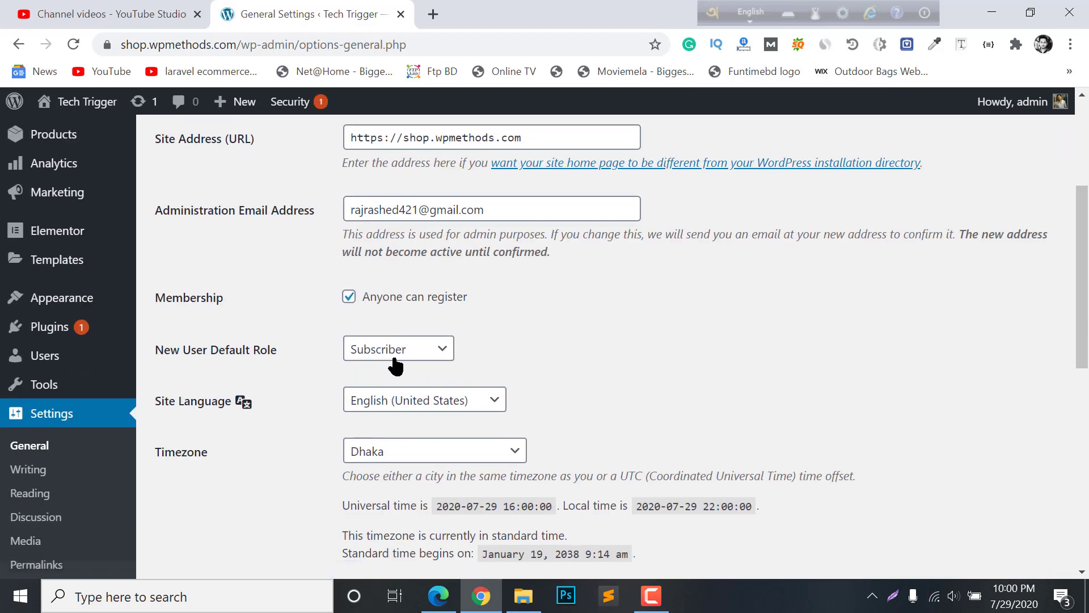
scroll(396, 366, "up", 4)
scroll(369, 386, "down", 6)
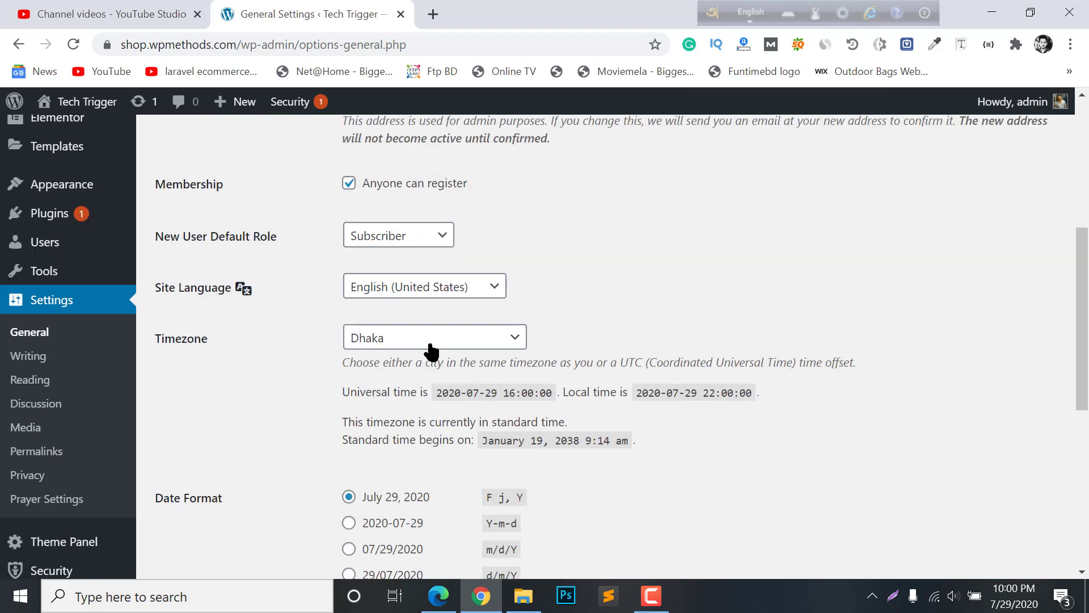
left_click(374, 348)
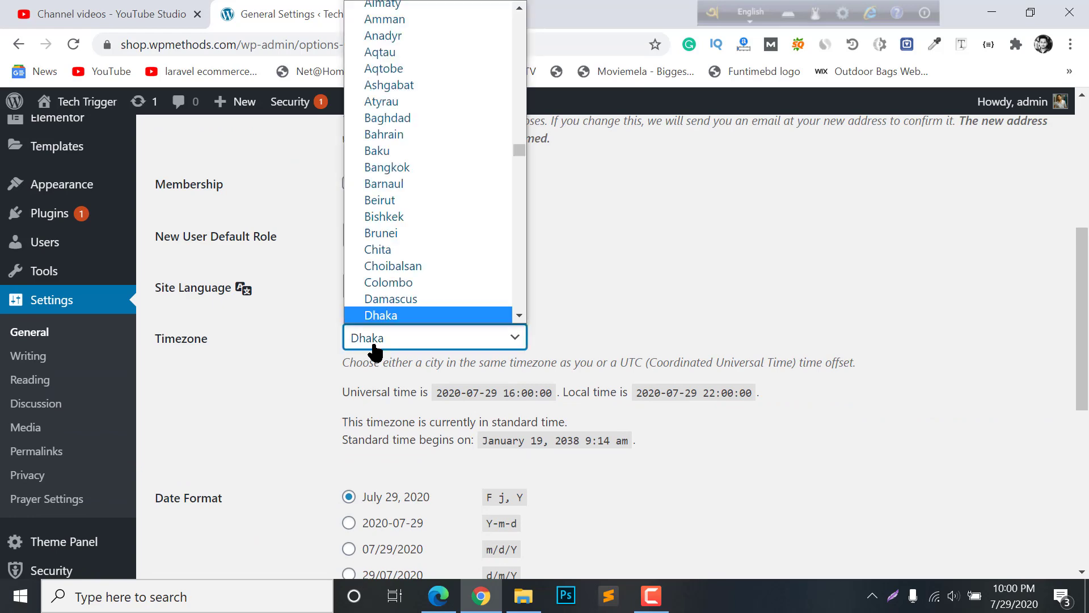
left_click(375, 352)
Review the date format, time format and Week Starts On options in the general settings.
scroll(372, 348, "down", 6)
scroll(225, 421, "up", 6)
scroll(225, 421, "down", 7)
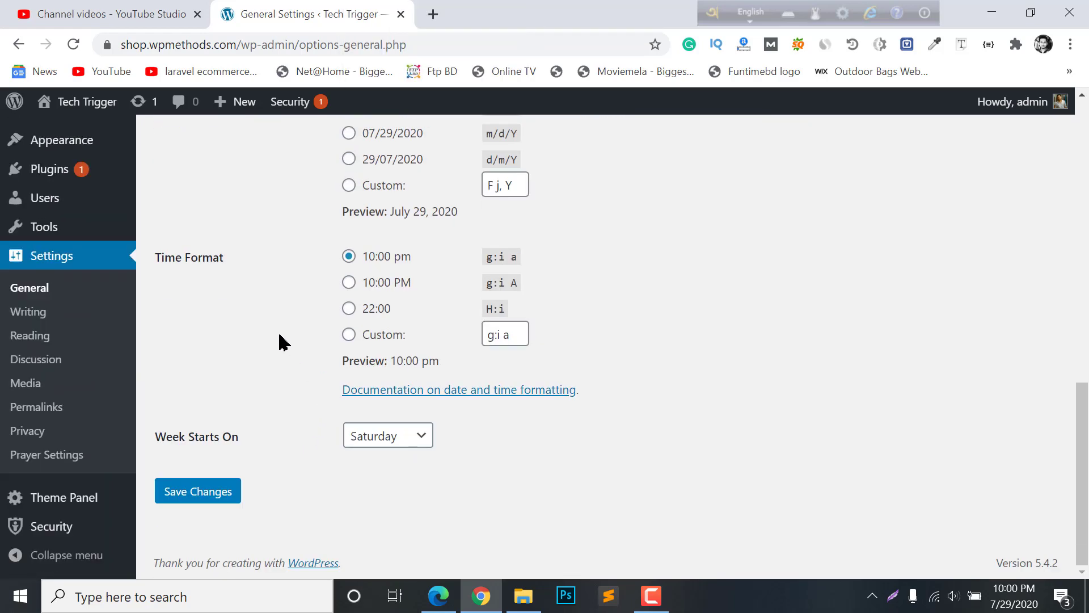
left_click(229, 437)
left_click(379, 448)
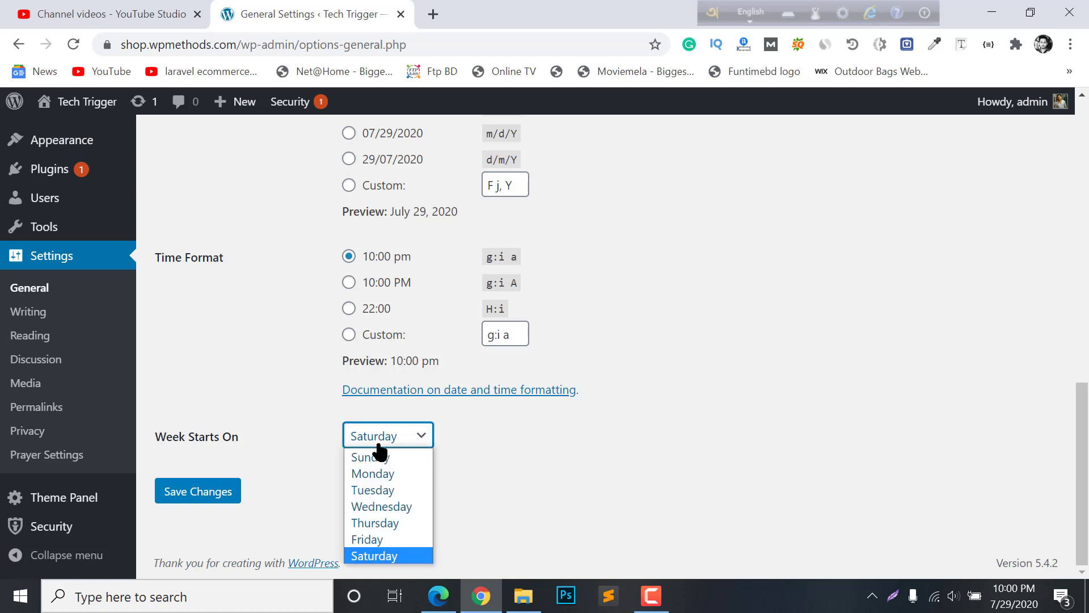
left_click(560, 450)
scroll(94, 343, "up", 2)
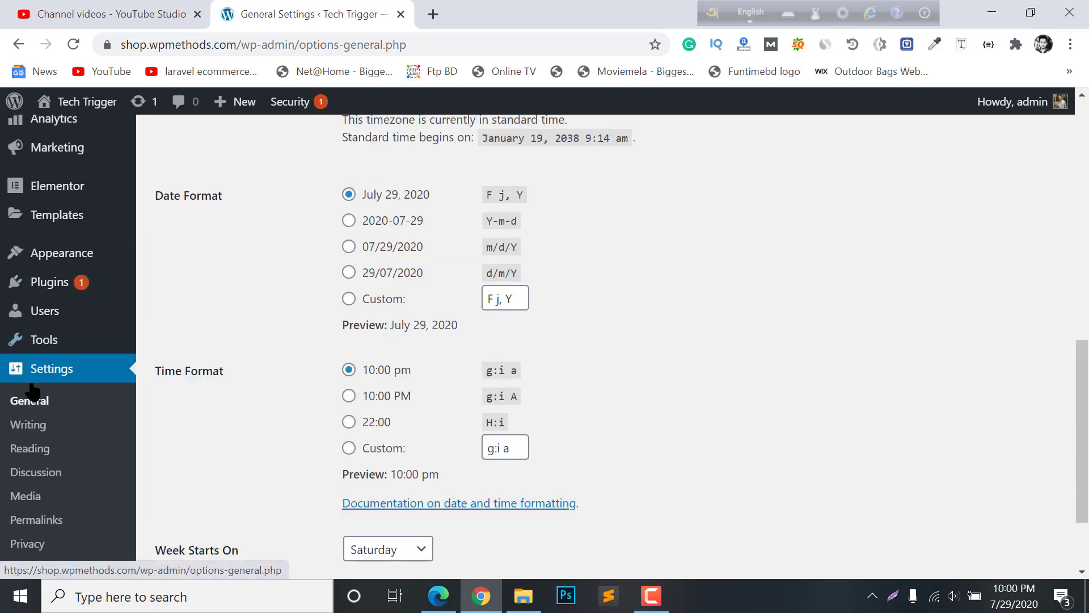
Return to the installed plugins list and open the settings of Muslim Prayer Time BD.
mouse_move(93, 349)
scroll(579, 477, "up", 8)
scroll(108, 400, "down", 4)
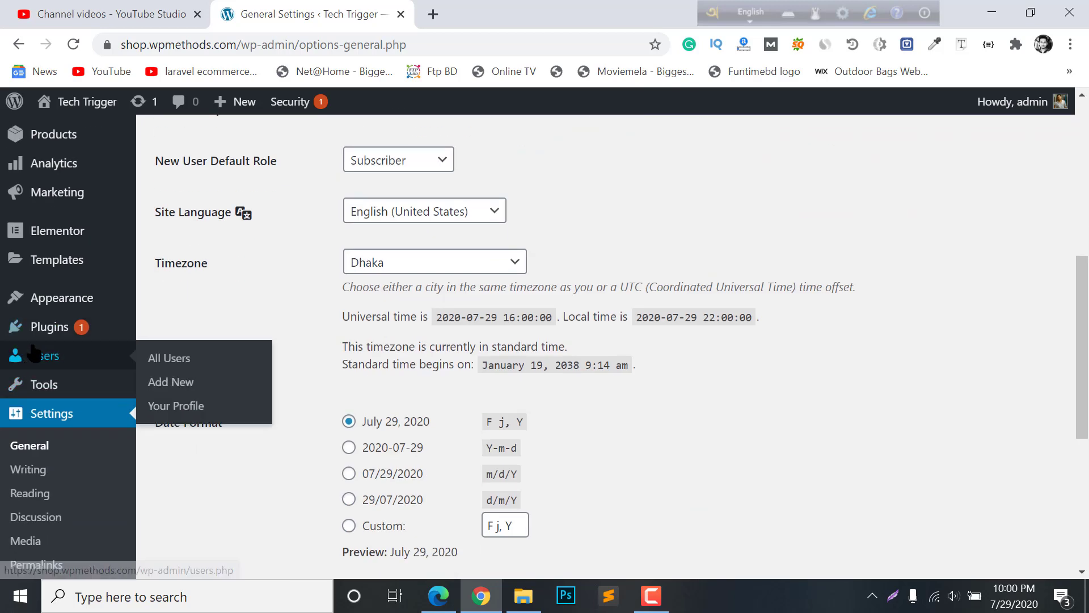
left_click(167, 353)
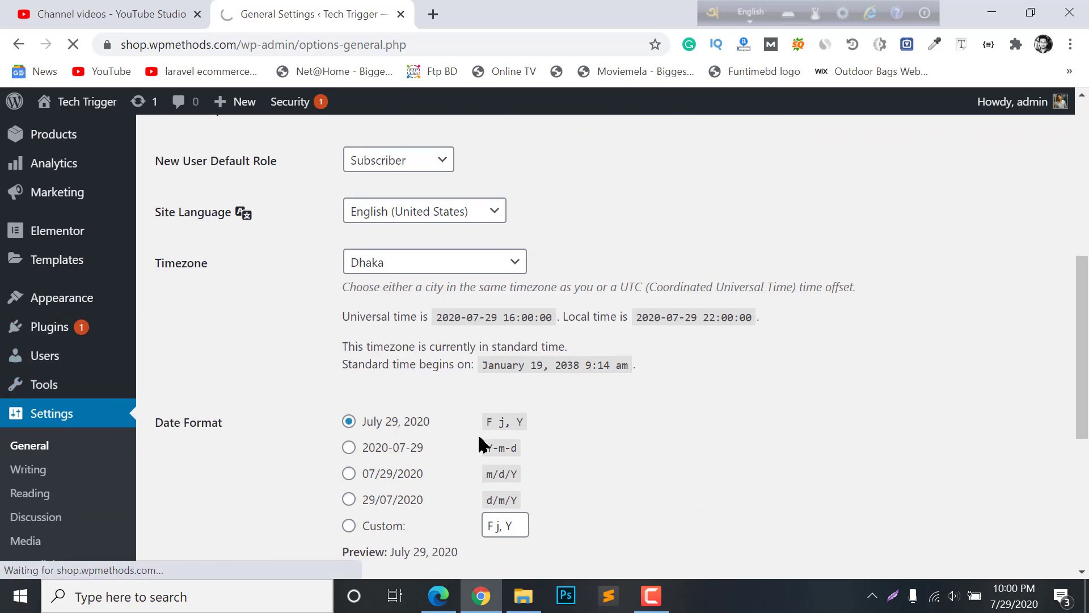
scroll(462, 377, "down", 5)
scroll(287, 273, "down", 1)
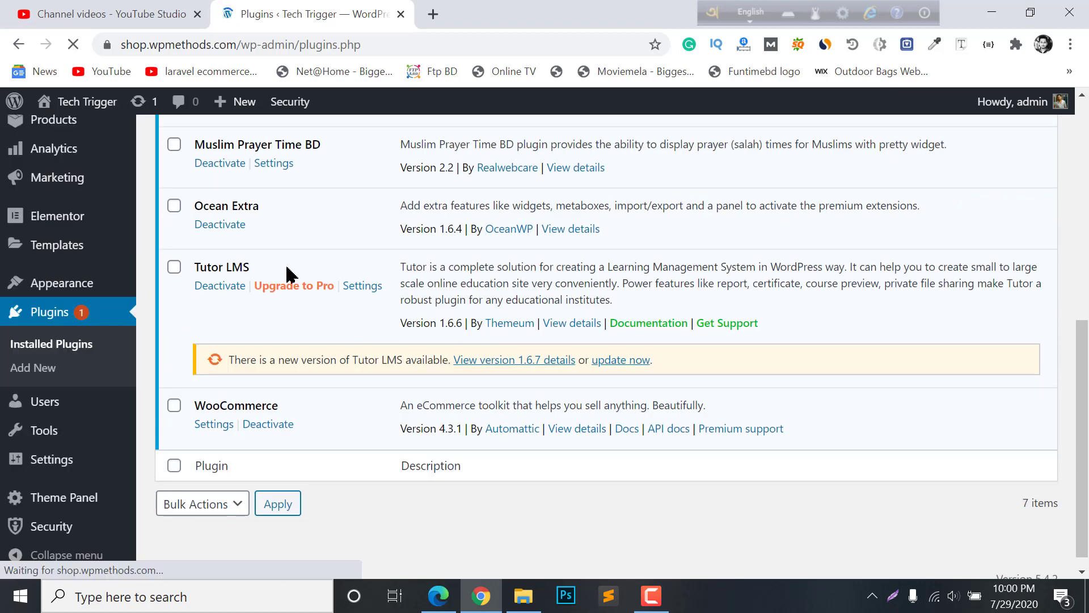
scroll(255, 309, "up", 3)
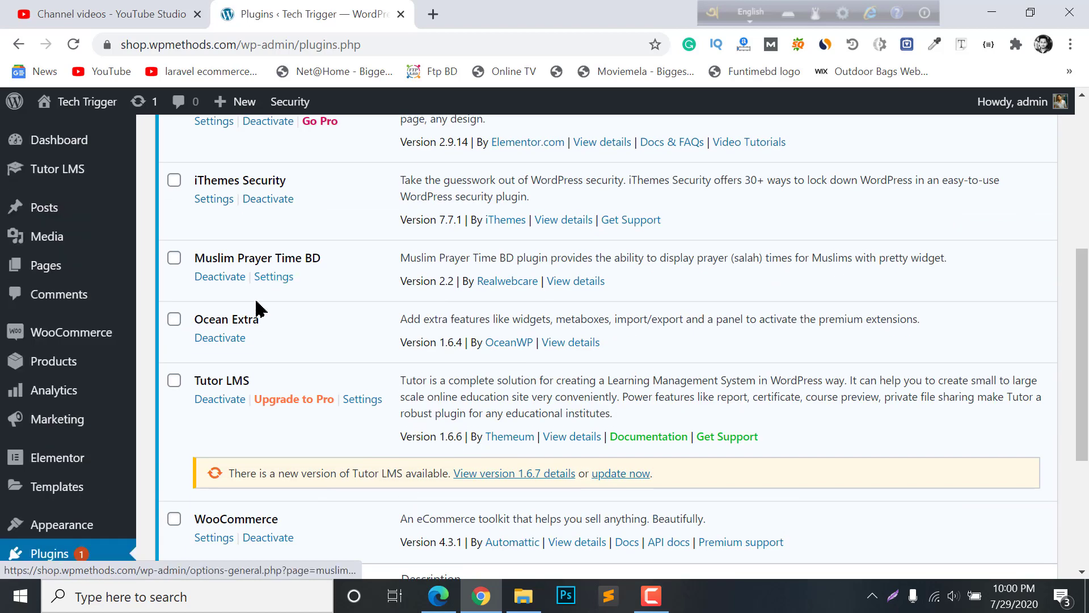
left_click(275, 276)
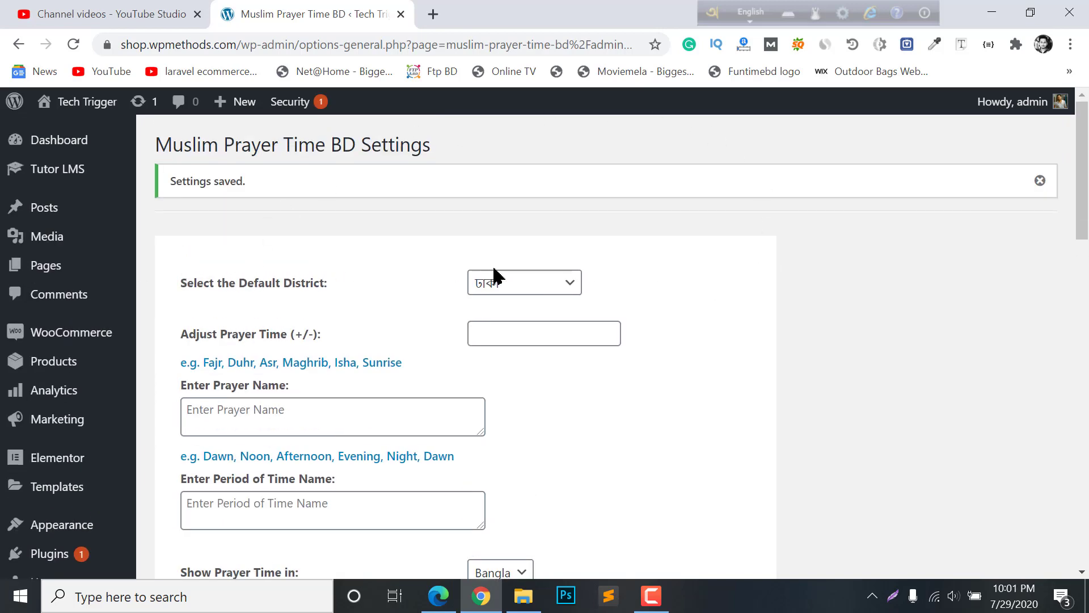
Look through the districts offered for the default district in the prayer time settings.
left_click(504, 289)
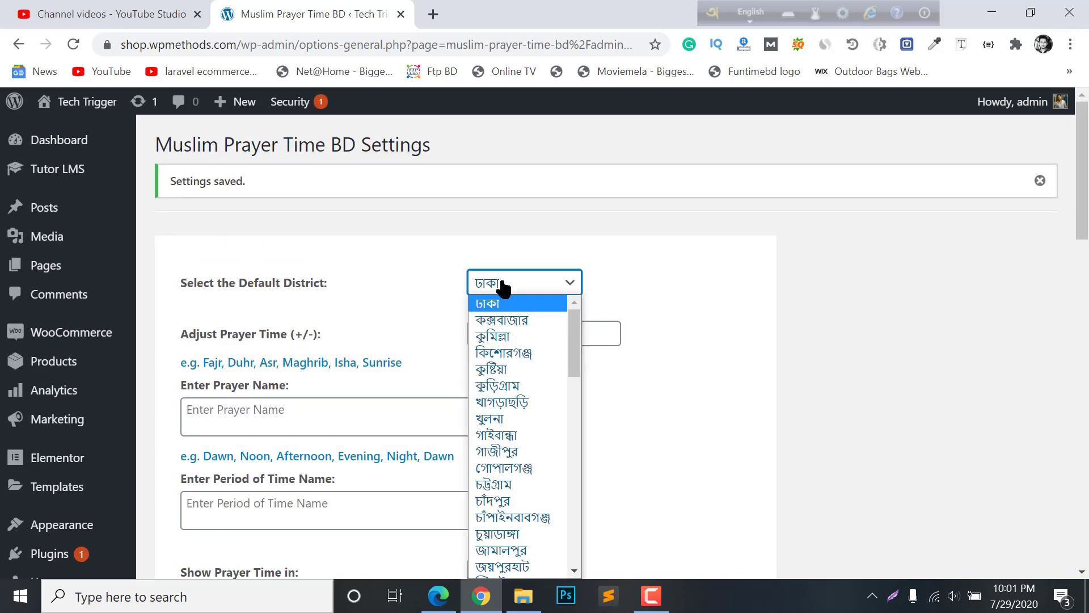
scroll(499, 366, "down", 10)
scroll(499, 334, "up", 10)
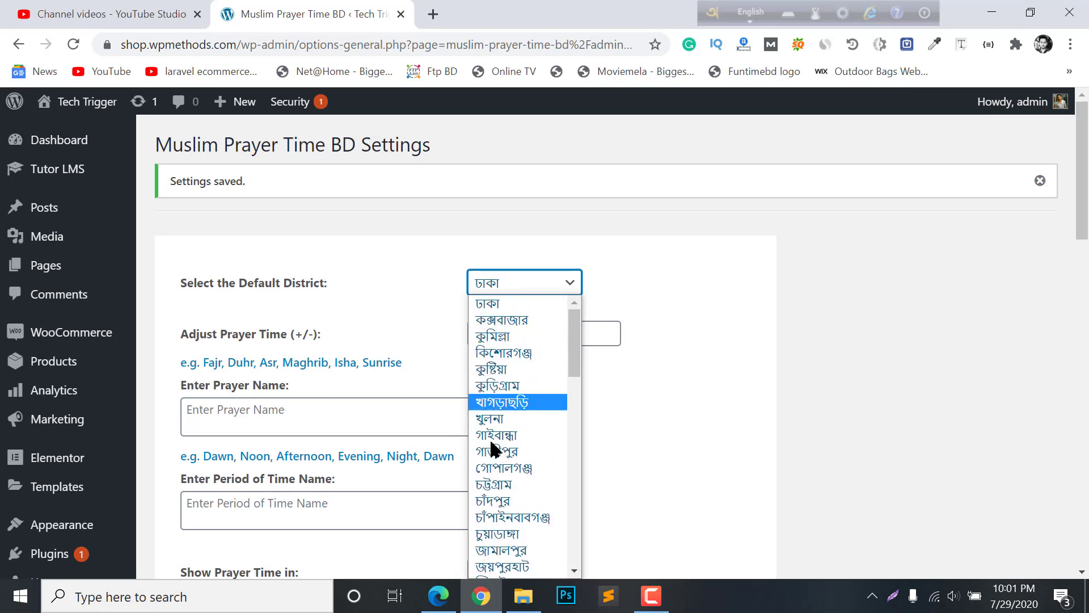
scroll(488, 417, "down", 3)
left_click(731, 292)
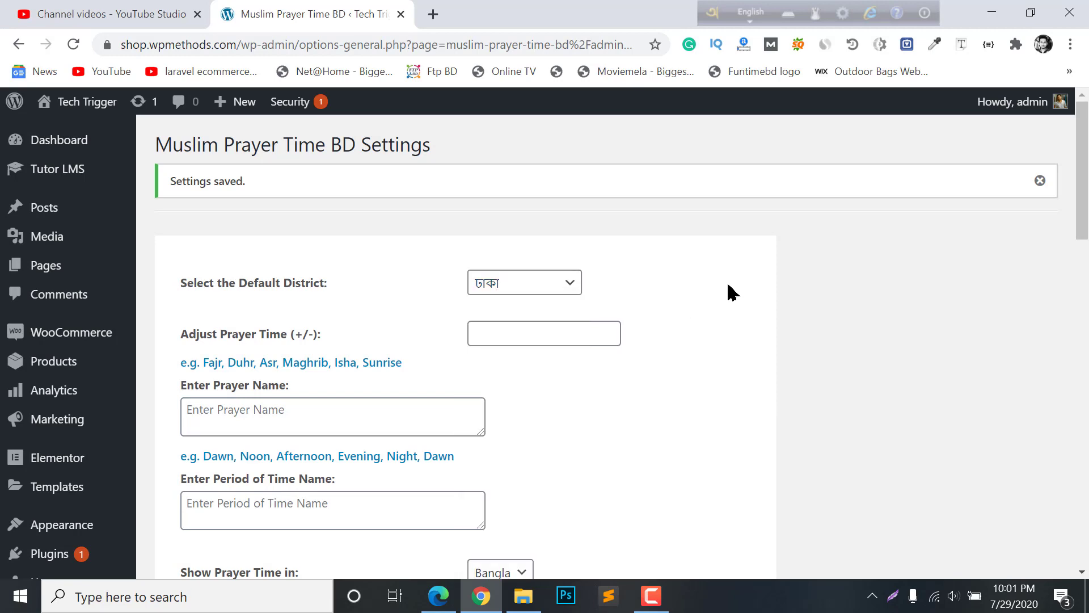
Examine the Adjust Prayer Time (+/-) field in the prayer time settings.
scroll(623, 291, "down", 2)
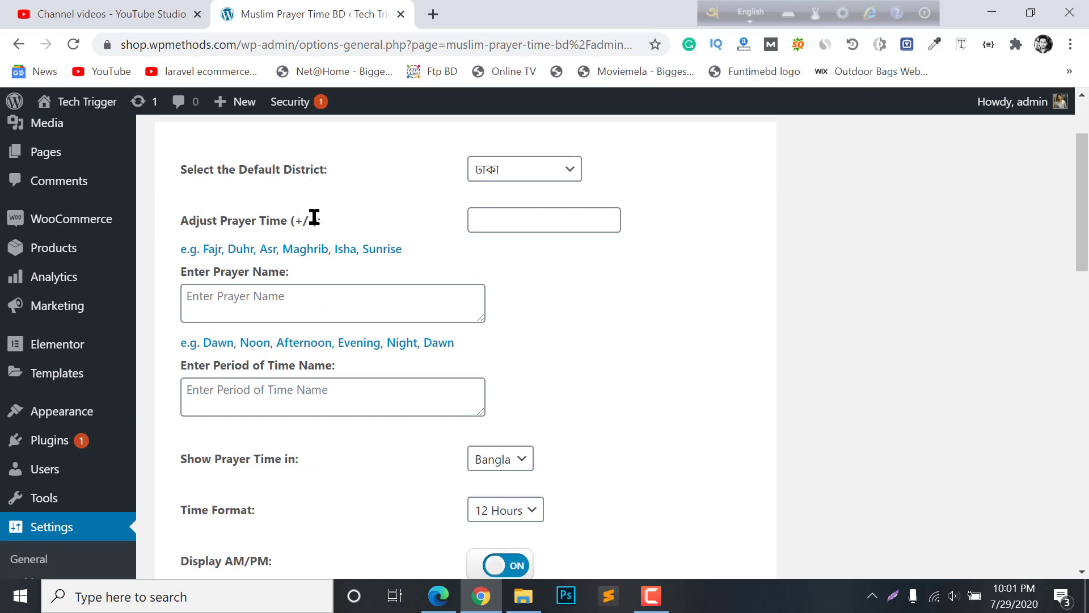
left_click(515, 211)
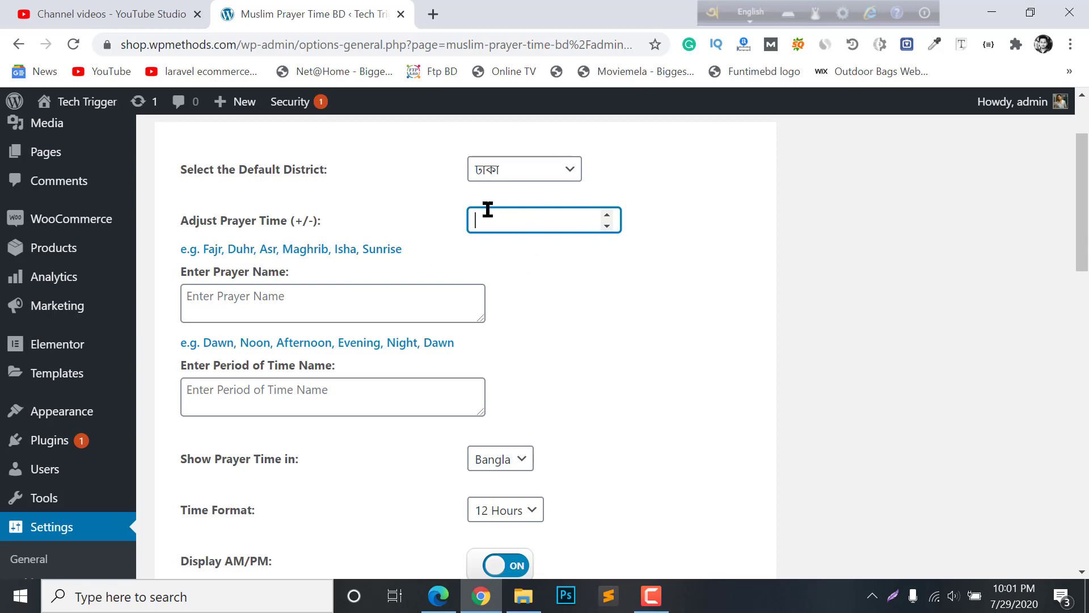
left_click(424, 213)
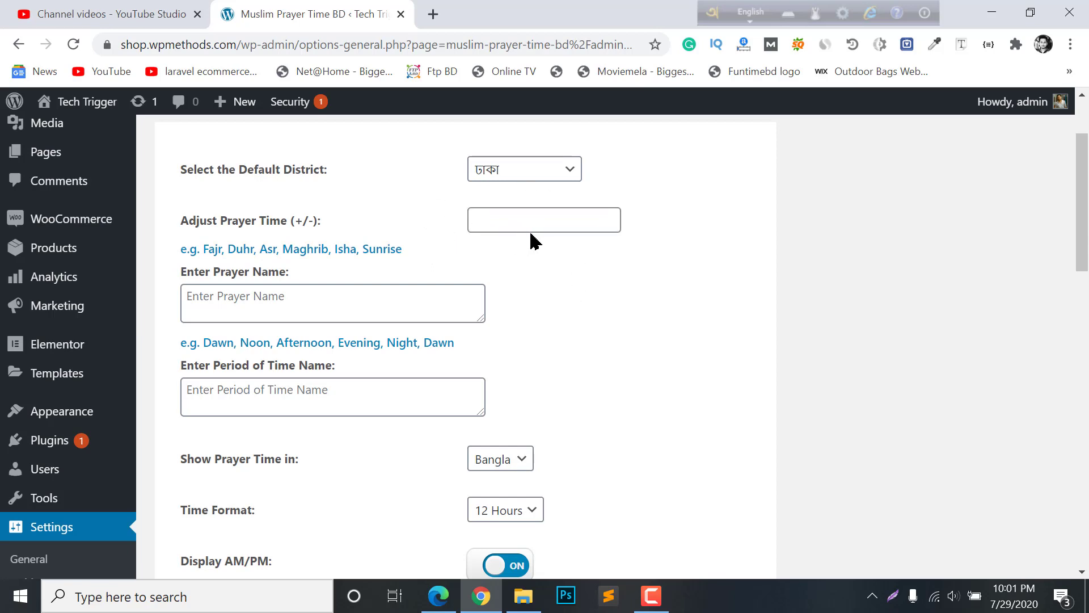
Examine the Enter Prayer Name and Enter Period of Time Name fields and their examples in the prayer time settings.
scroll(535, 242, "down", 2)
left_click(195, 181)
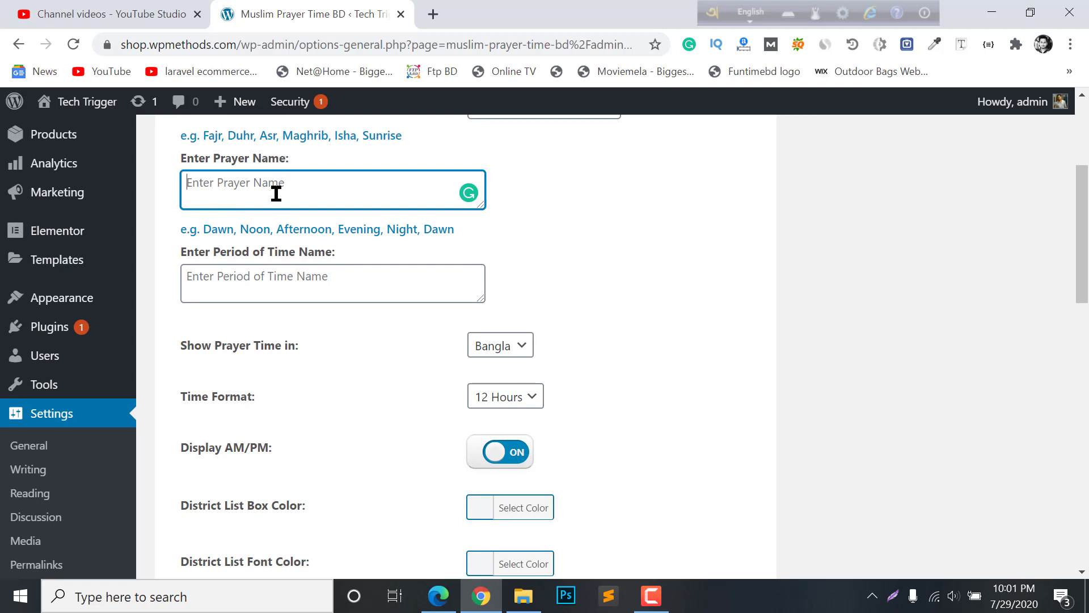
scroll(276, 205, "up", 2)
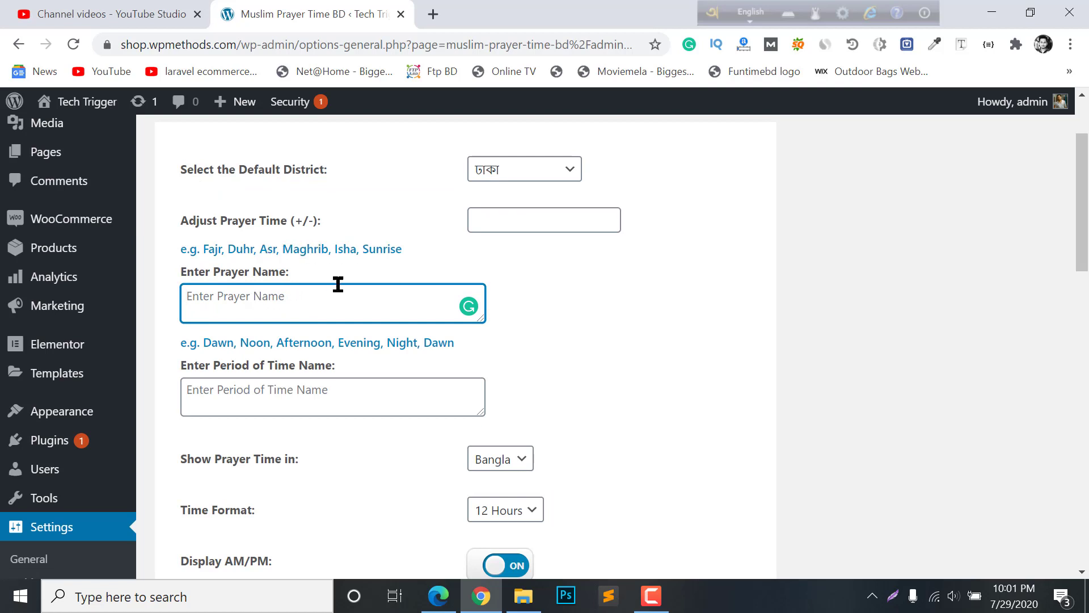
scroll(291, 251, "down", 2)
left_click(252, 268)
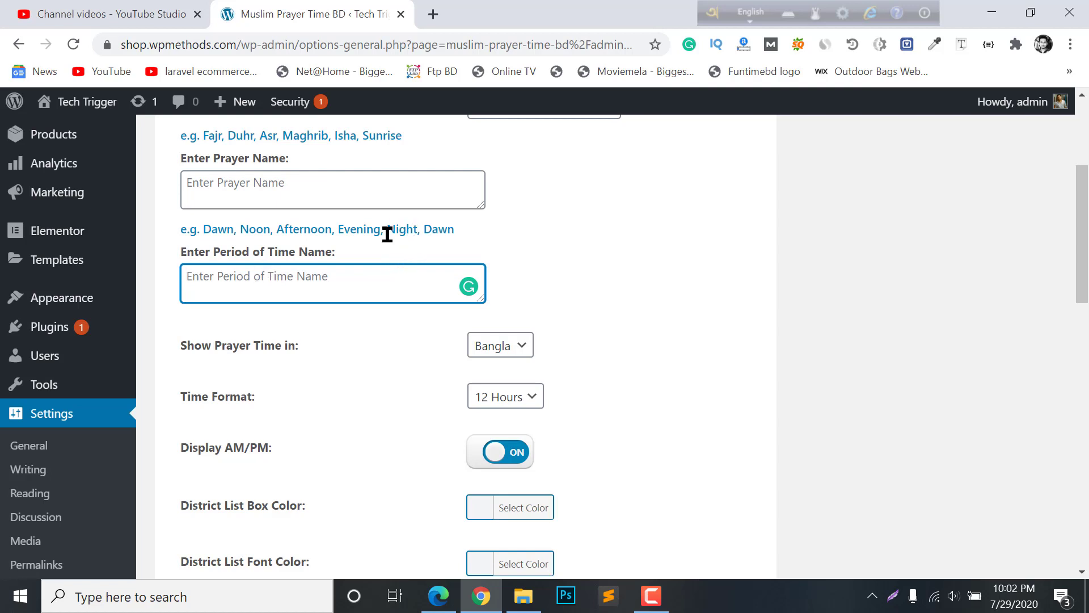
left_click(561, 272)
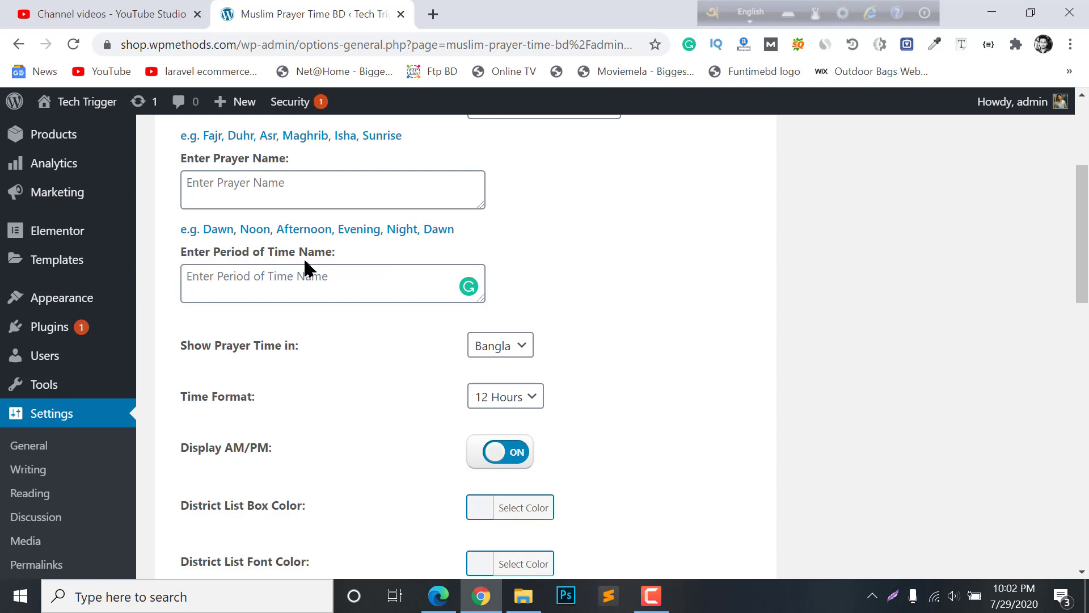
Choose Bangla as the language in which the prayer times are shown.
scroll(212, 222, "down", 2)
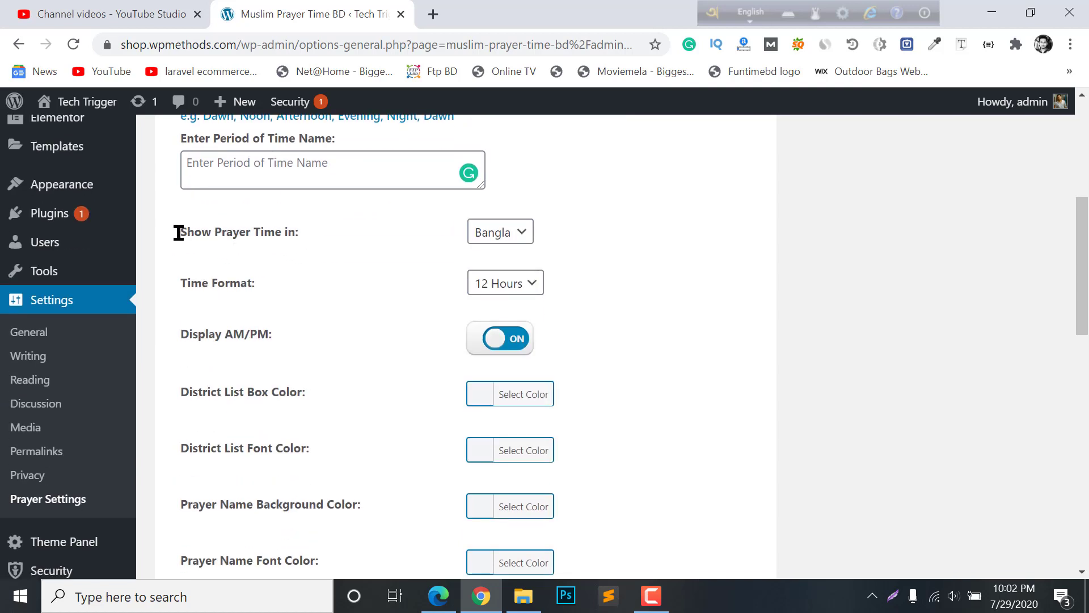
left_click(495, 237)
left_click(492, 234)
left_click(494, 236)
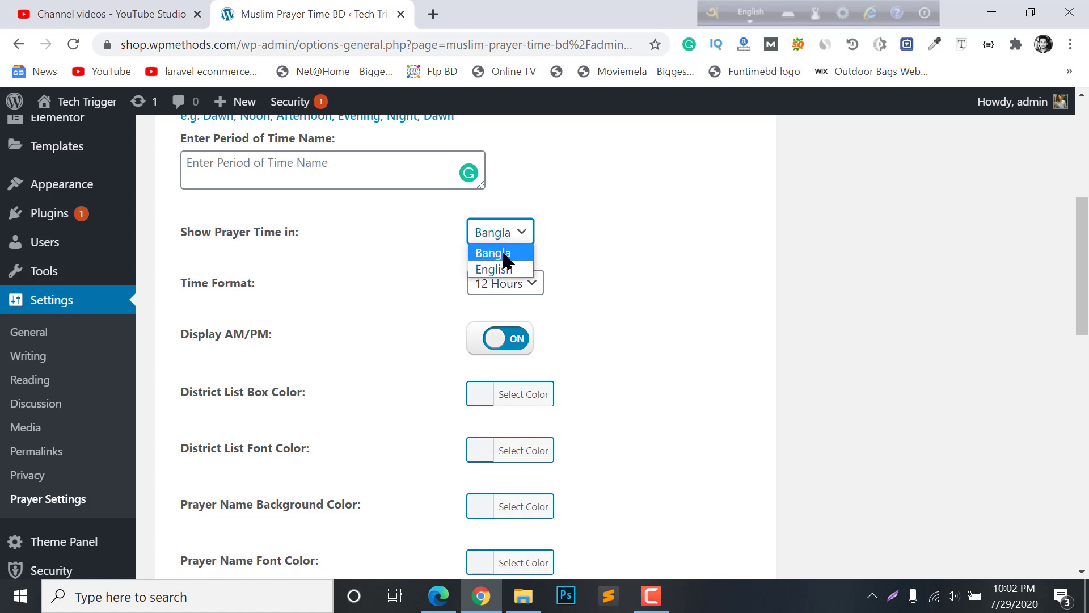
left_click(492, 255)
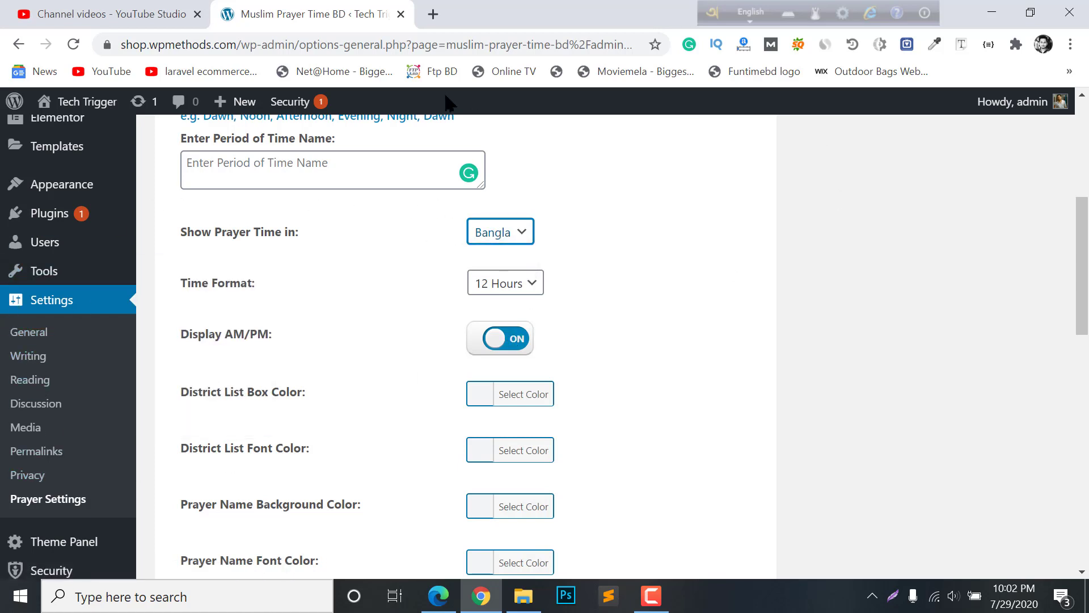
Open the site's Widgets page in a new browser tab, keeping the prayer time settings open.
scroll(20, 258, "down", 1)
scroll(20, 258, "up", 2)
mouse_move(45, 266)
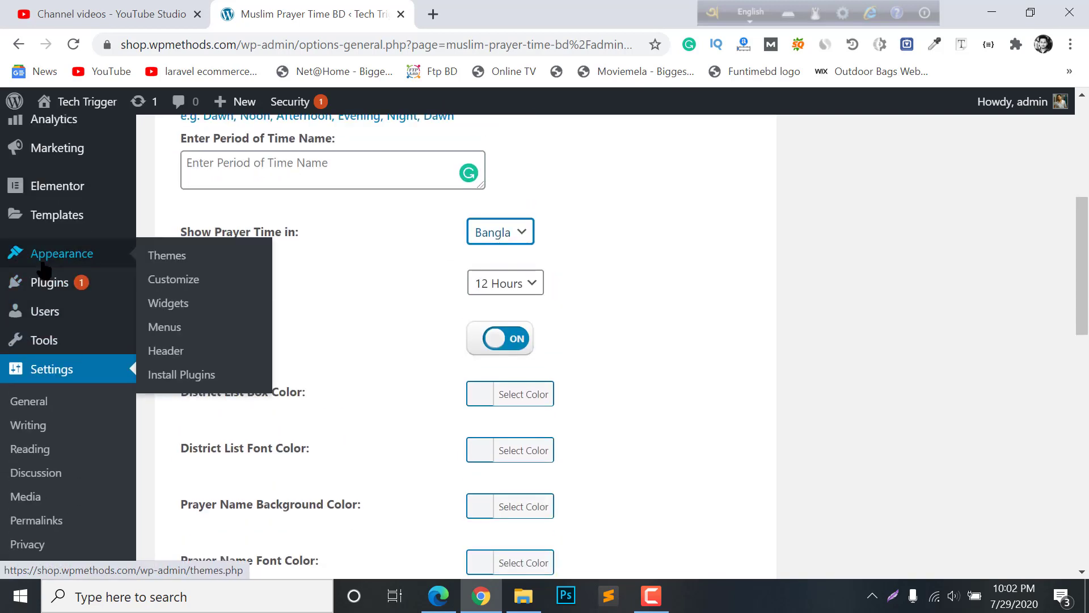
right_click(180, 304)
left_click(292, 316)
left_click(467, 7)
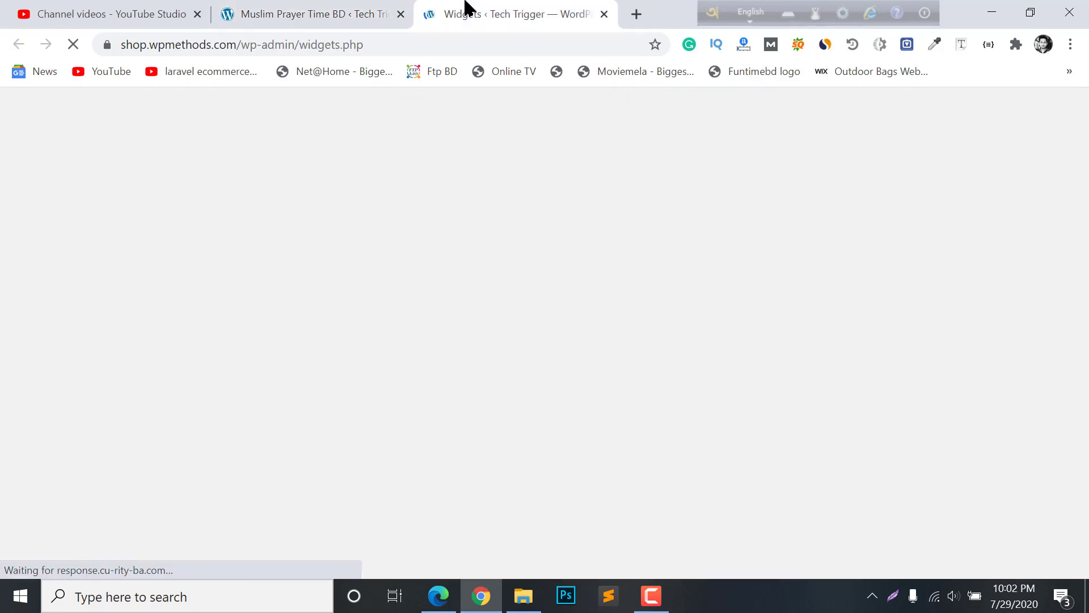
left_click(292, 9)
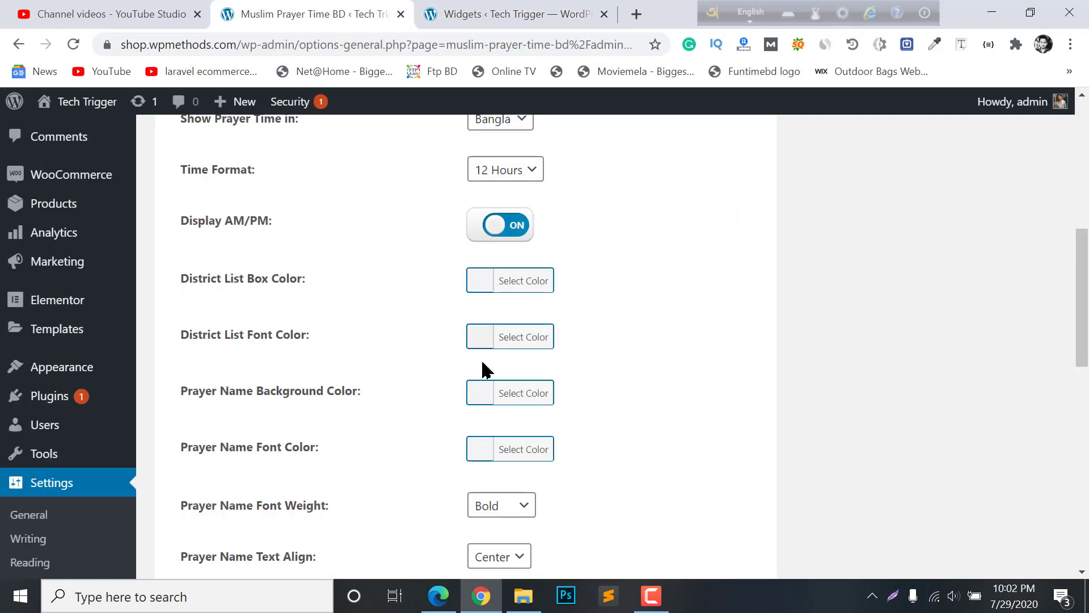
left_click(546, 12)
Find Muslim Prayer Time BD among the available widgets and add it to the Default Sidebar.
scroll(713, 250, "down", 5)
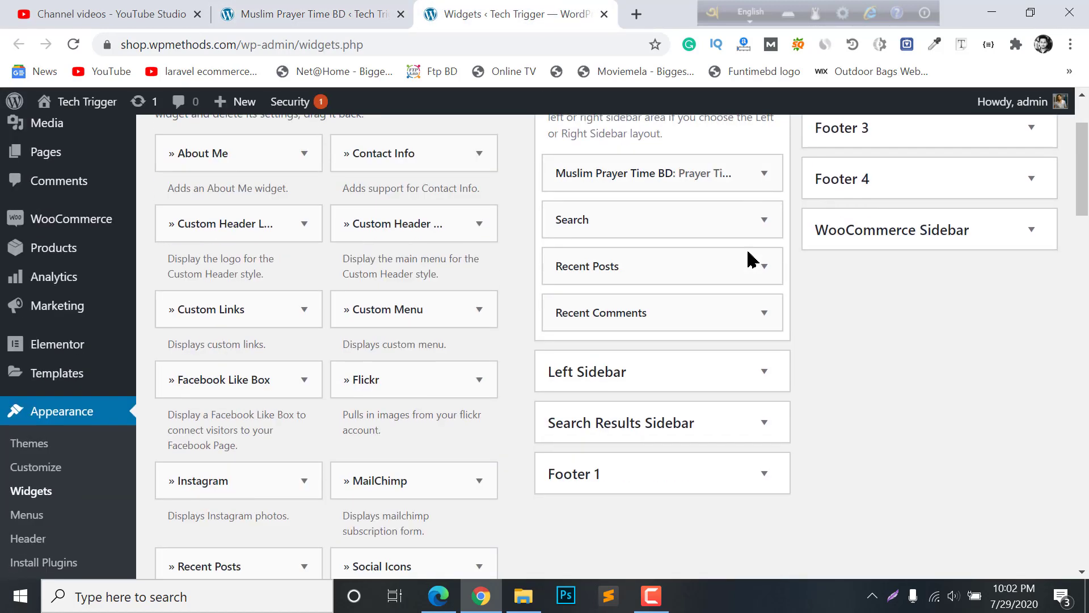
scroll(365, 279, "down", 20)
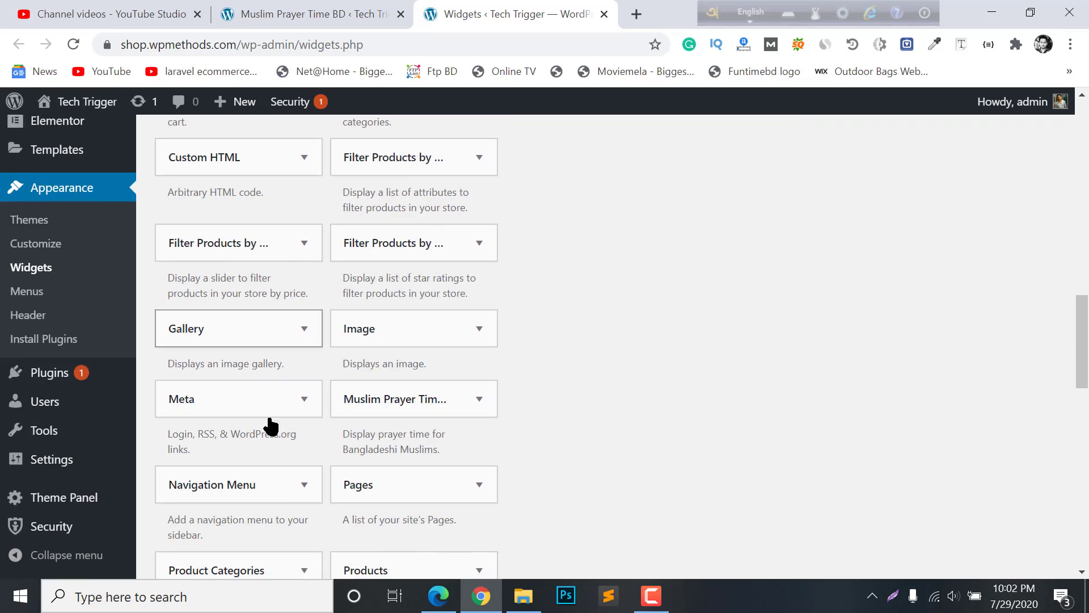
scroll(347, 432, "up", 12)
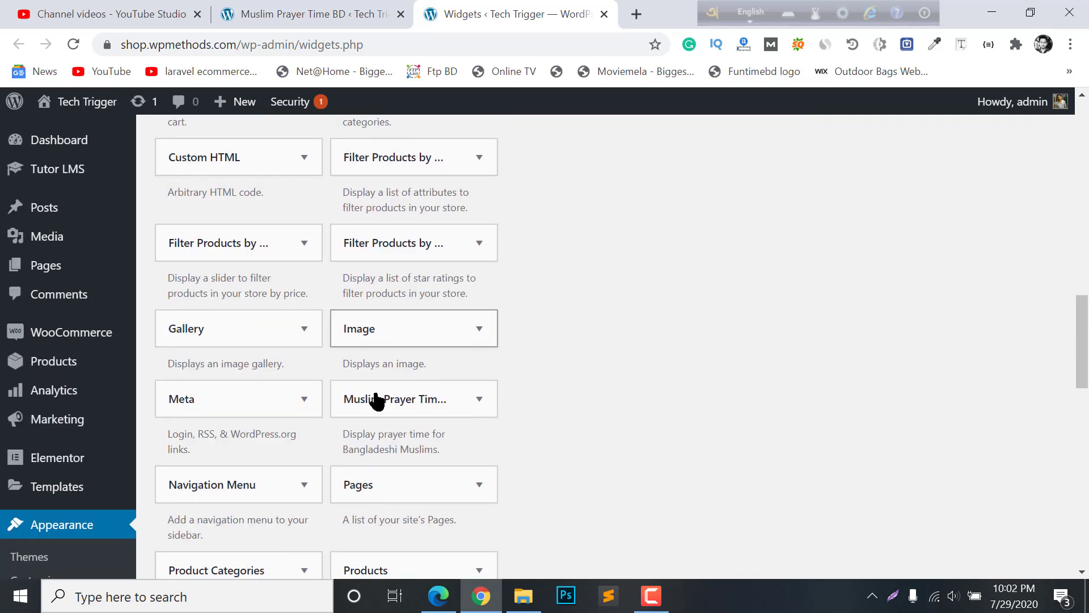
left_click(440, 404)
scroll(406, 407, "down", 4)
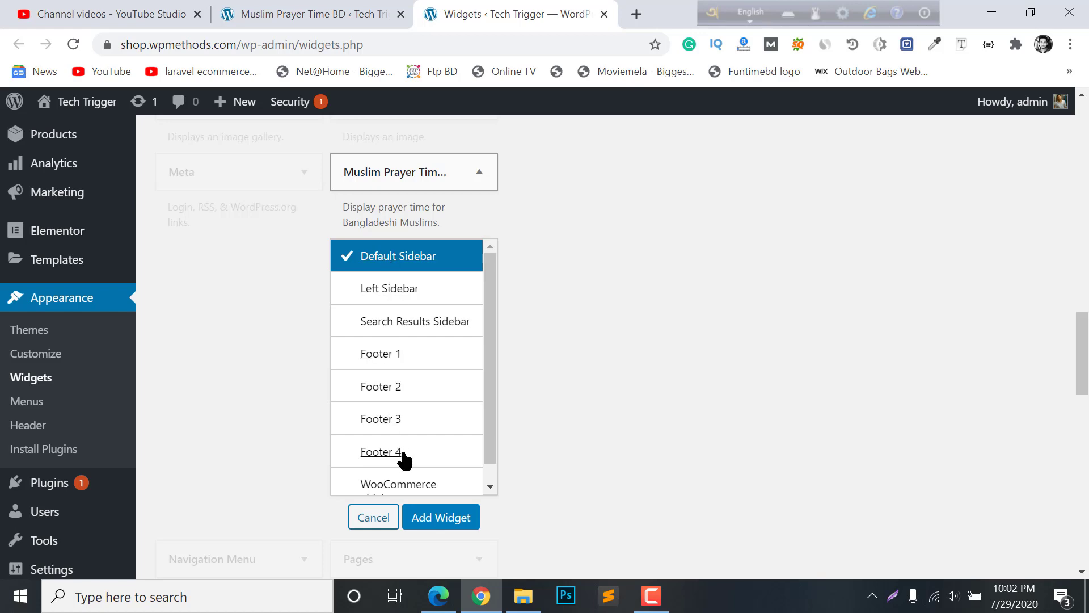
left_click(434, 518)
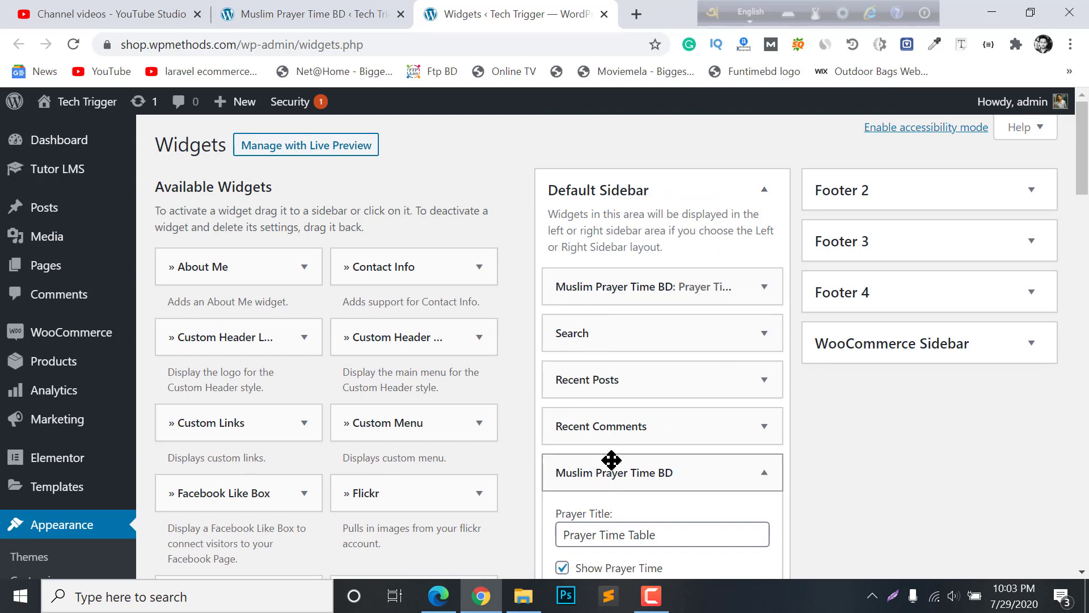
Keep only the newly added Muslim Prayer Time BD widget, place it directly below Search in the Default Sidebar and open its settings.
scroll(613, 460, "down", 2)
left_click_drag(740, 326, 726, 267)
left_click(764, 336)
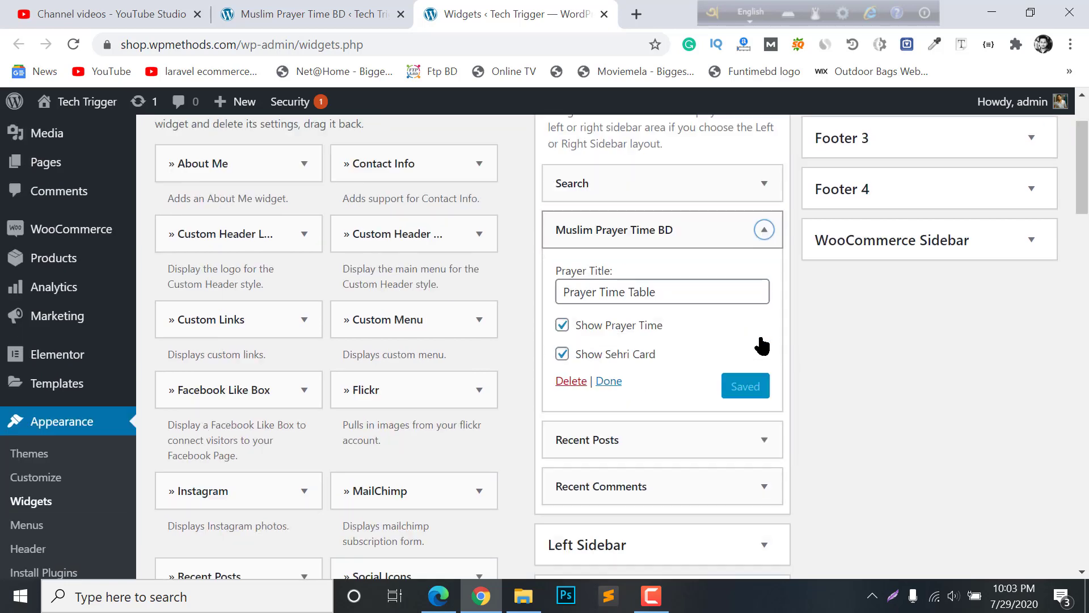
Set the widget's Prayer Title to "নামাযের সময়সূচী", save the widget and close its settings.
scroll(681, 273, "down", 3)
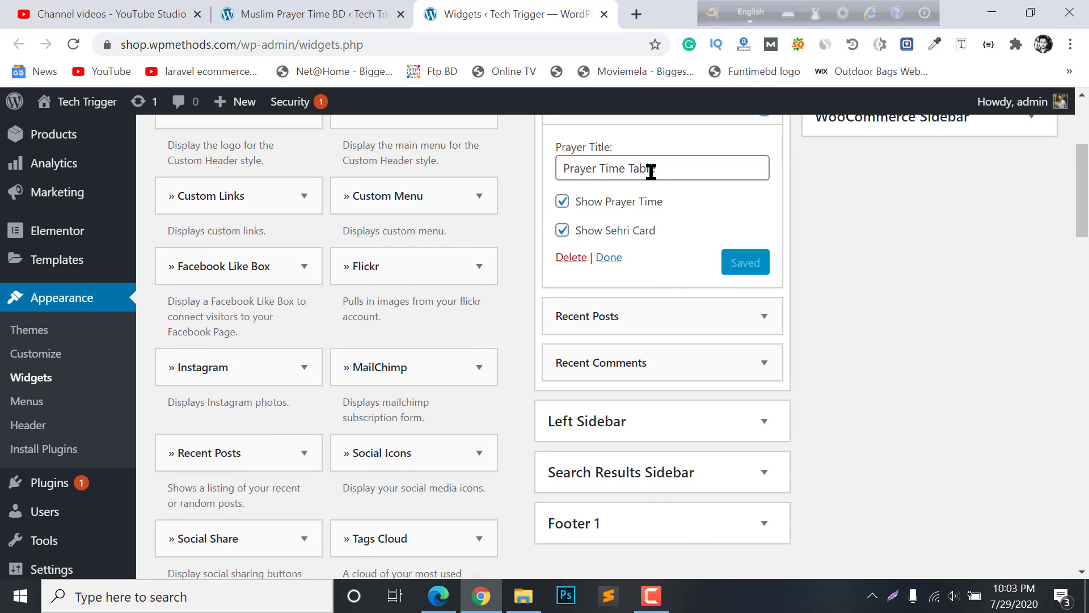
triple_click(684, 175)
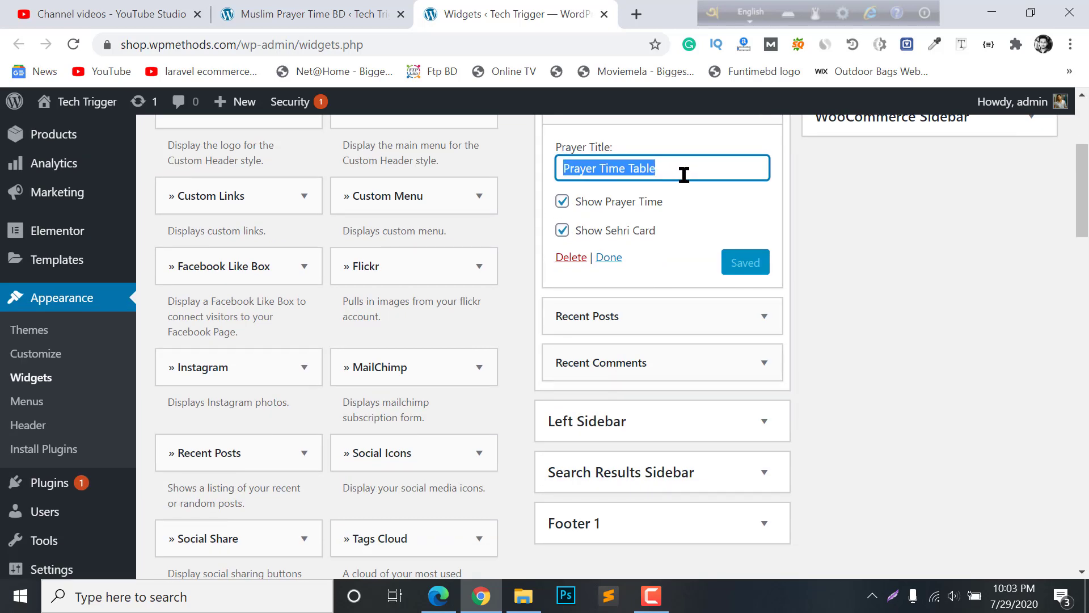
type("n")
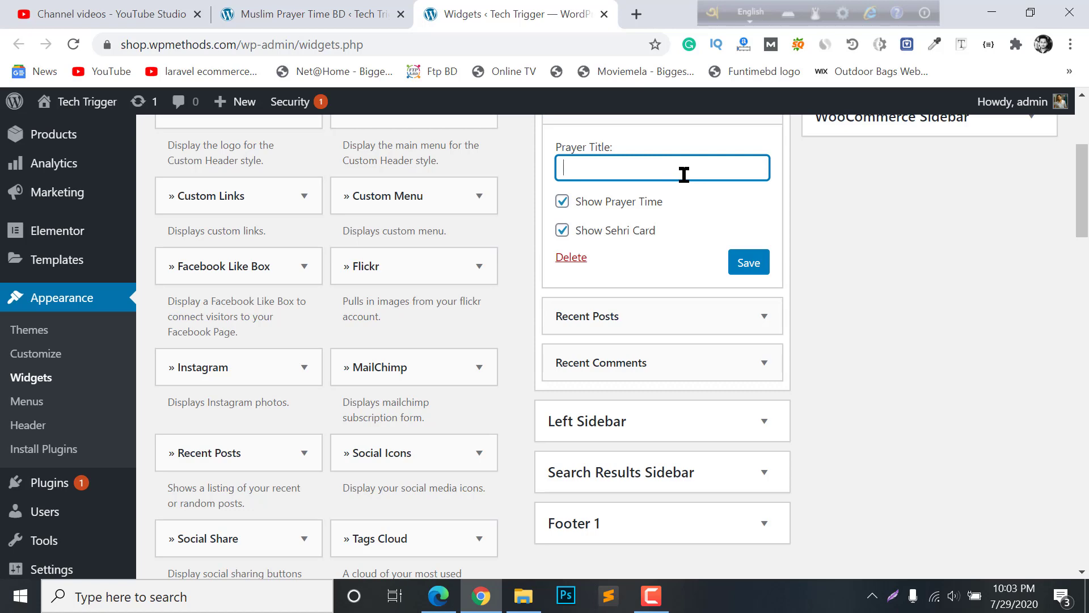
type("নামাযের সময়সূচী")
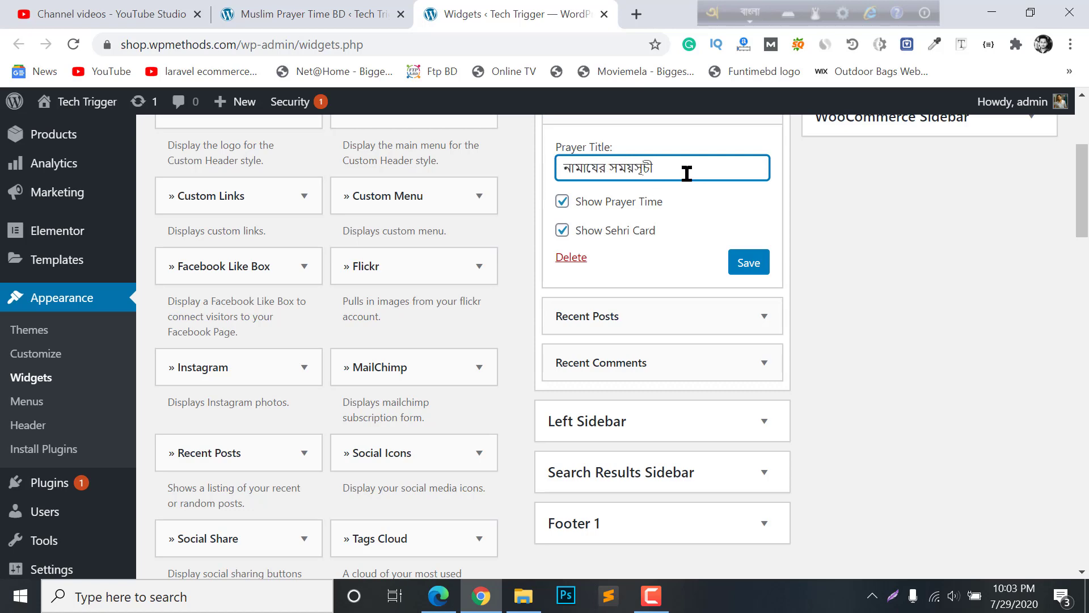
left_click(732, 266)
scroll(720, 341, "up", 5)
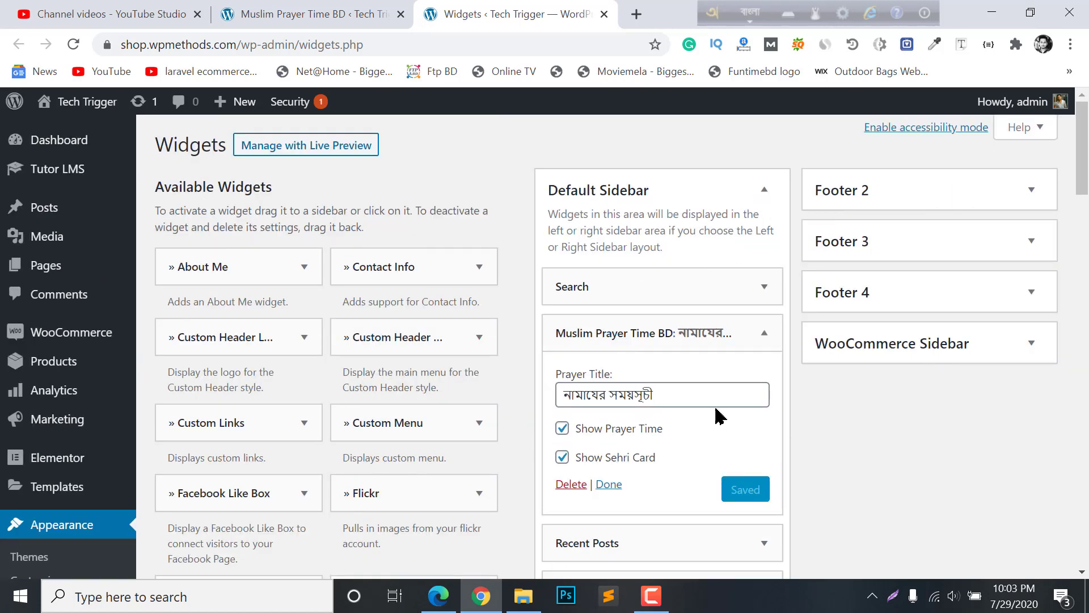
left_click(612, 483)
Open the public site in a new tab and go to its Blog page.
mouse_move(85, 103)
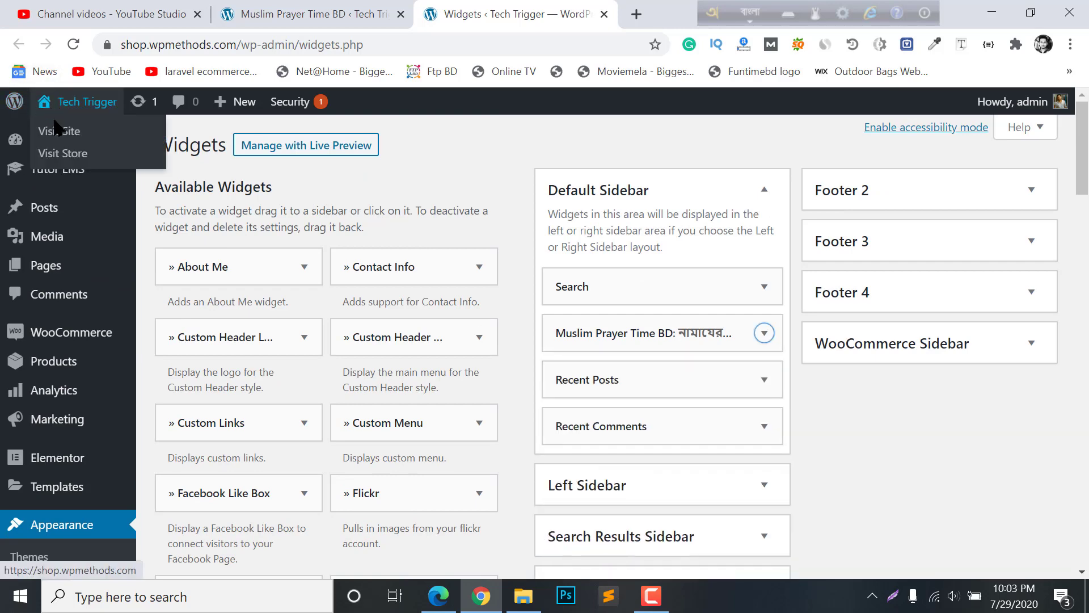
right_click(80, 125)
key("Escape")
middle_click(85, 153)
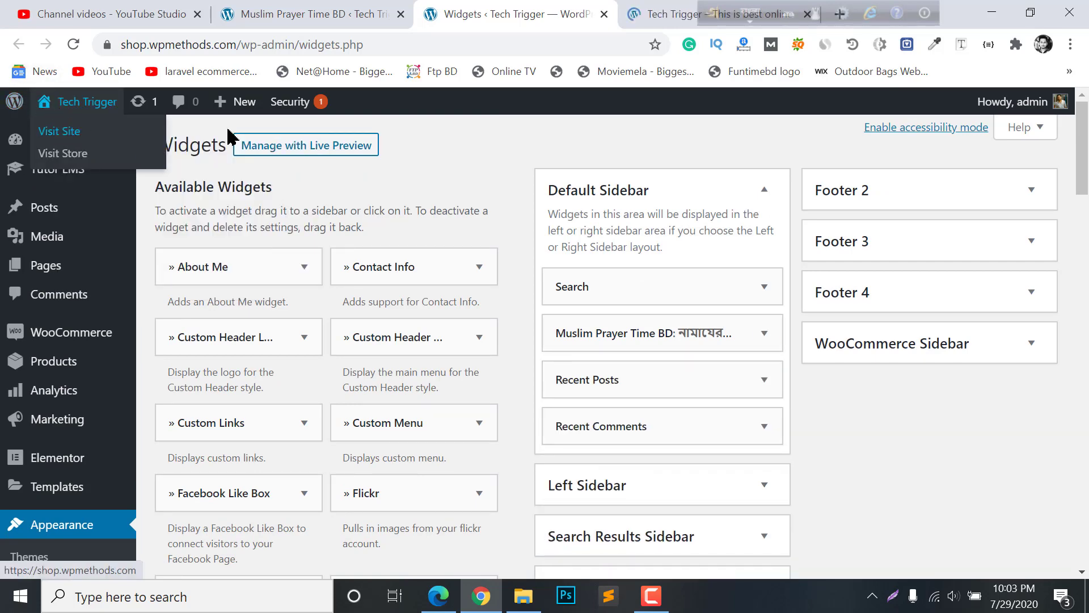
left_click(661, 14)
scroll(710, 279, "down", 2)
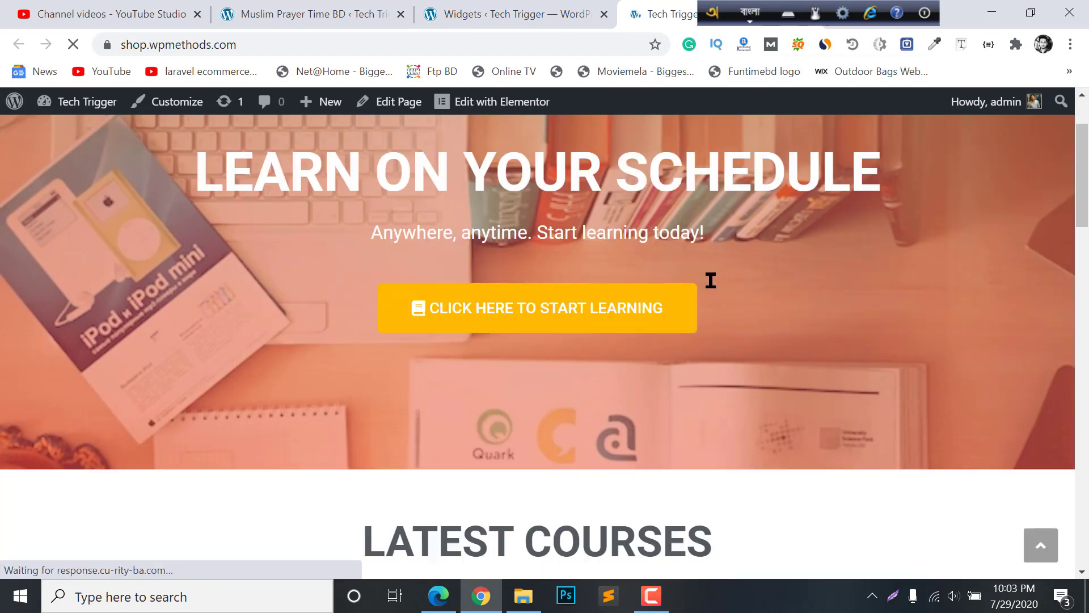
scroll(550, 307, "down", 5)
scroll(550, 307, "down", 1)
left_click(377, 323)
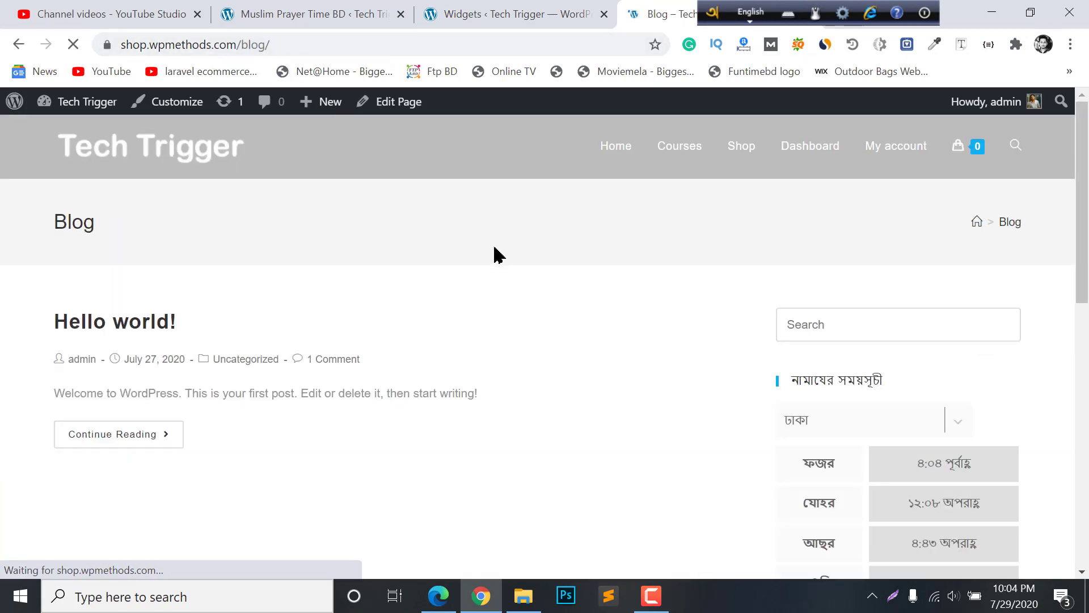
Examine the title, district selector and prayer time table of the widget in the blog sidebar.
scroll(528, 263, "down", 6)
scroll(902, 261, "up", 4)
scroll(839, 275, "down", 1)
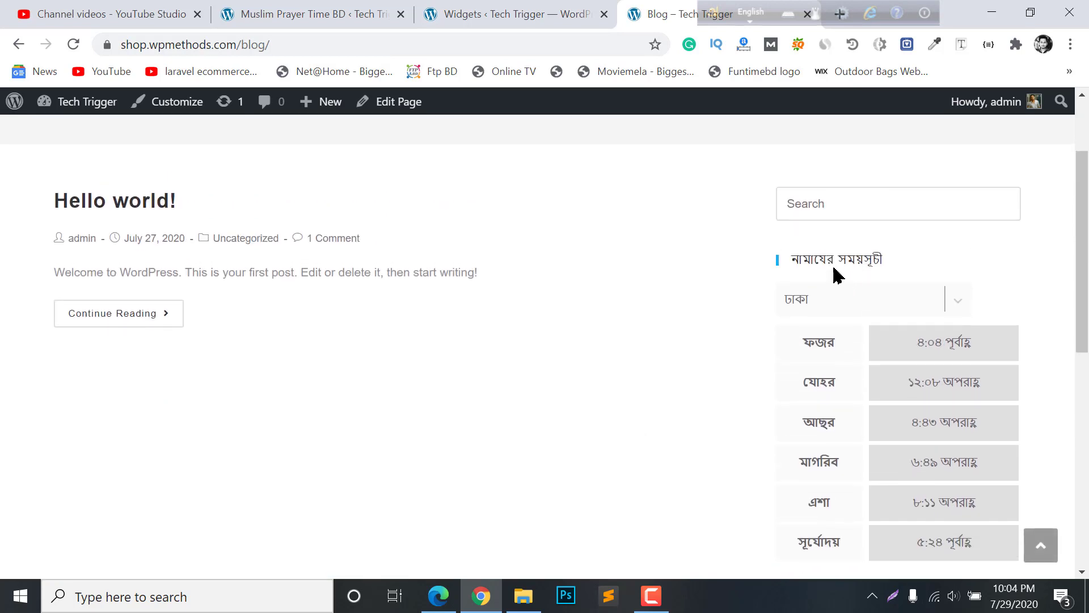
scroll(844, 221, "down", 2)
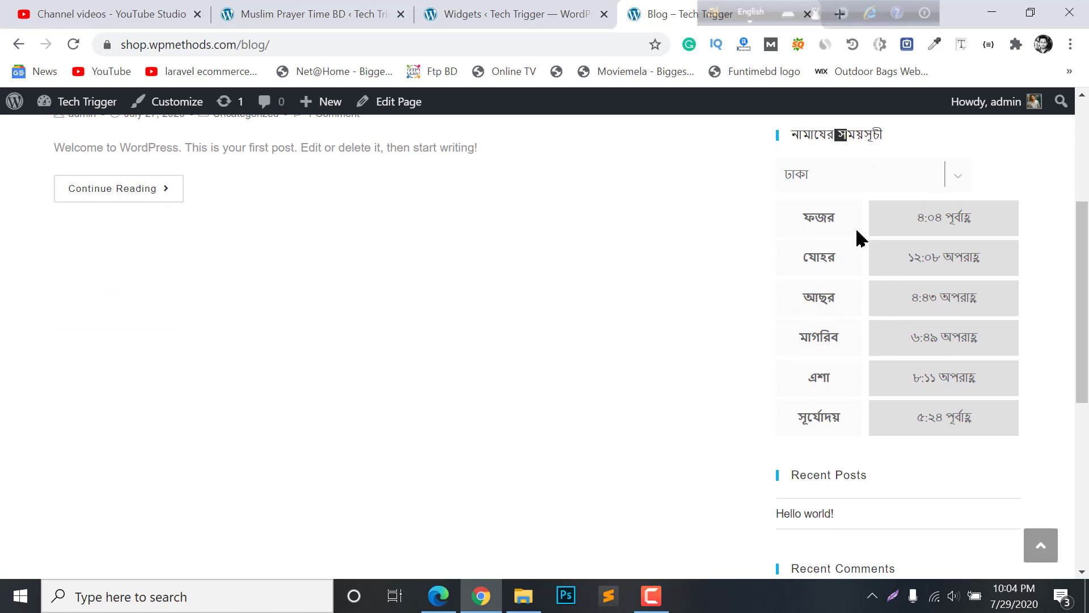
left_click(948, 215)
scroll(936, 340, "up", 2)
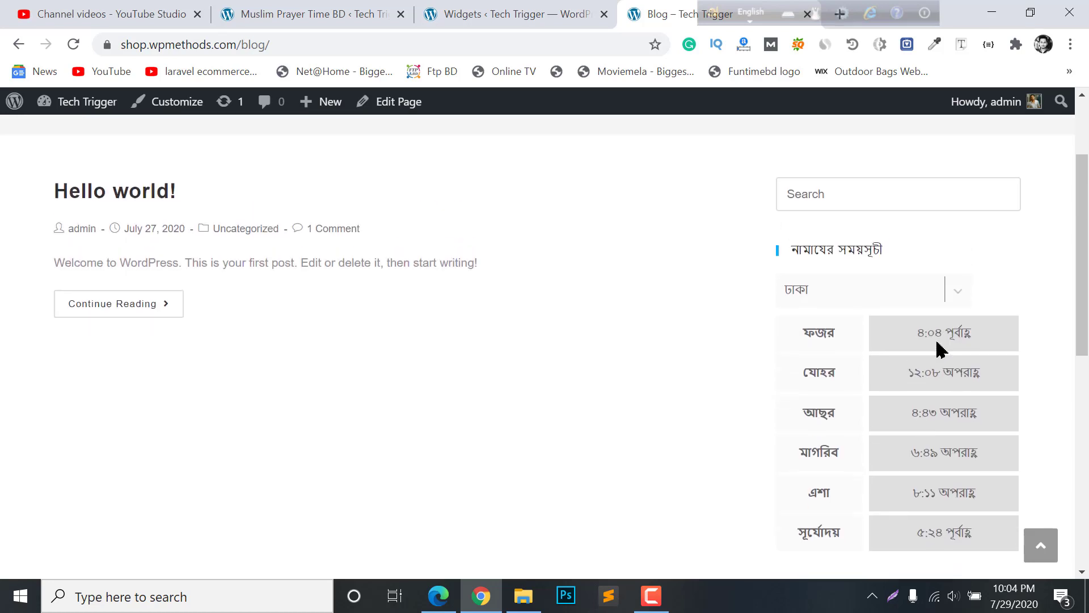
scroll(897, 250, "down", 2)
scroll(839, 318, "up", 2)
Look through the districts offered in the blog sidebar's prayer time widget.
left_click(839, 322)
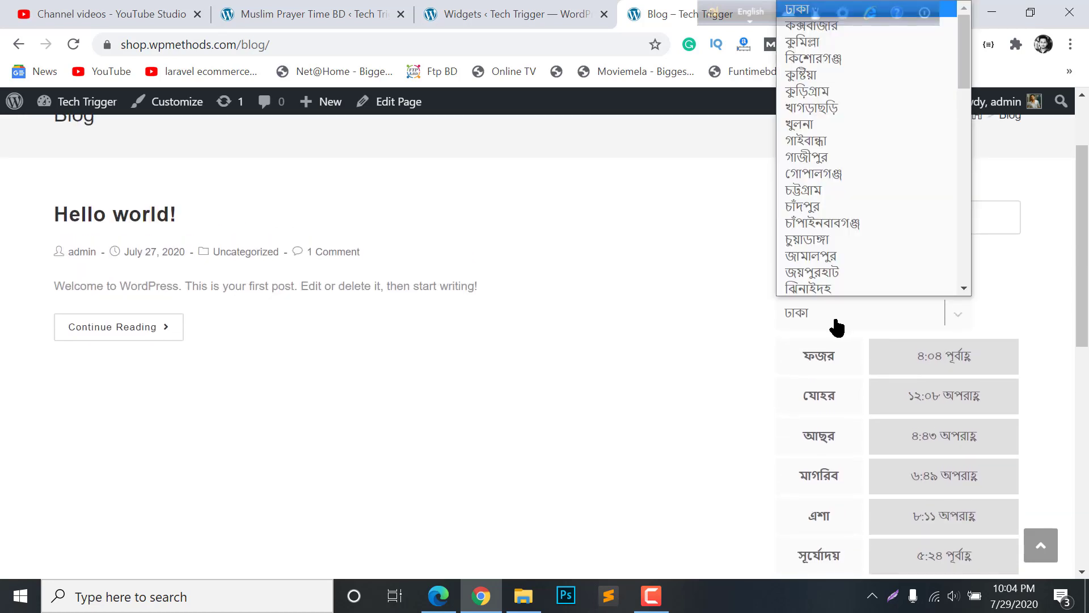
scroll(817, 154, "down", 10)
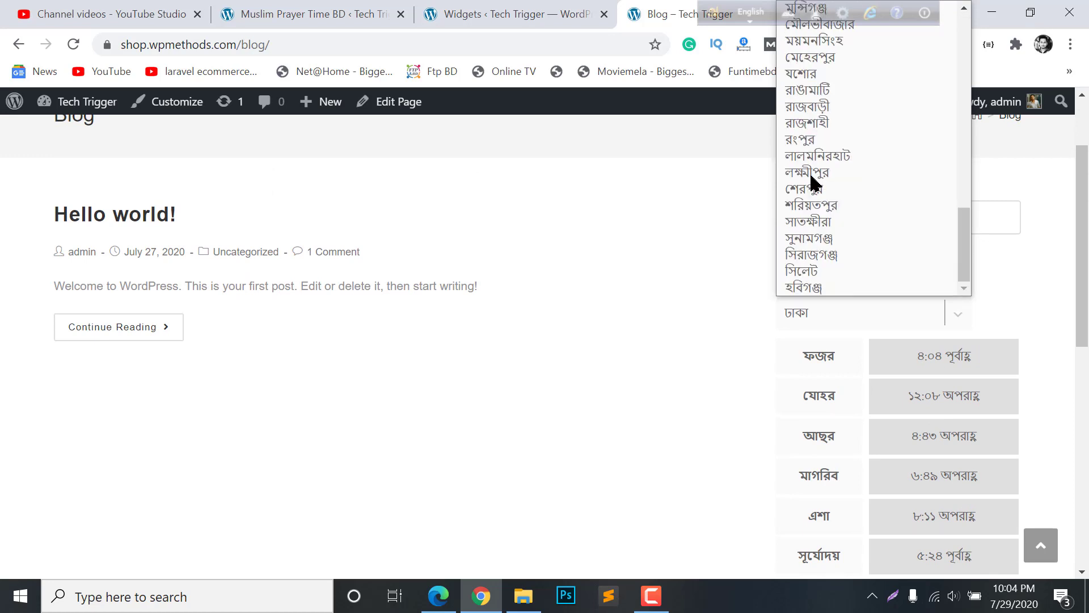
scroll(819, 223, "up", 5)
scroll(834, 377, "down", 3)
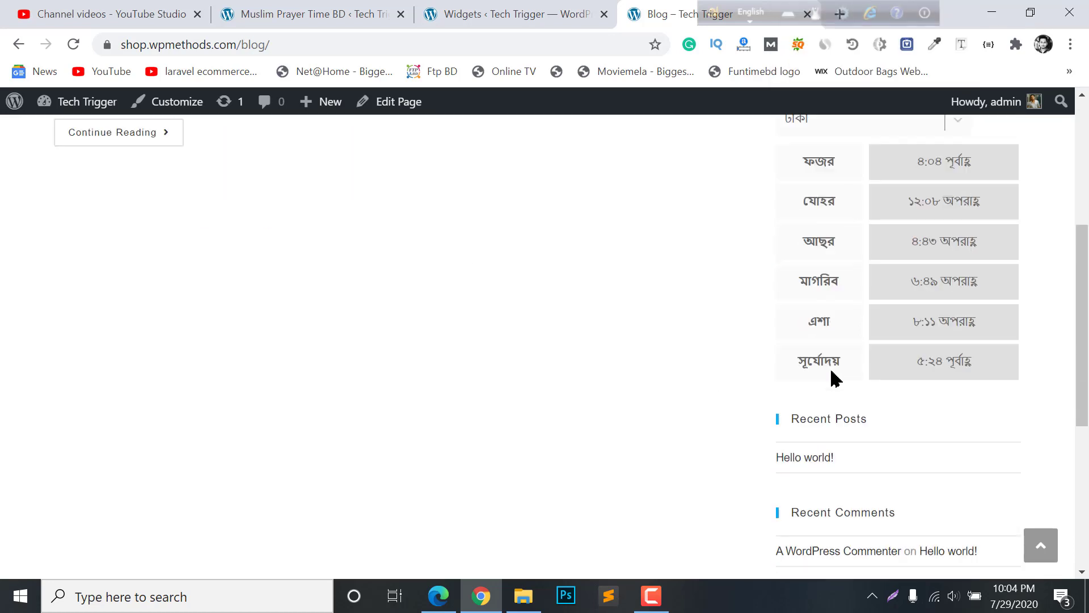
Review the prayer names and times in the sidebar once more, and return to the Muslim Prayer Time BD settings.
scroll(833, 378, "down", 1)
scroll(873, 310, "up", 2)
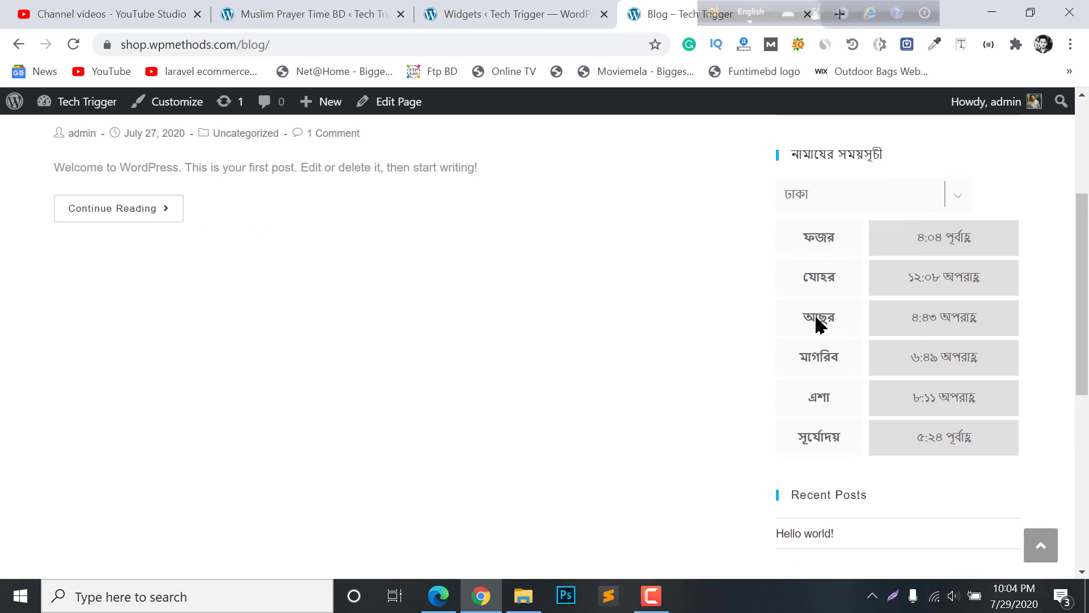
scroll(852, 245, "up", 2)
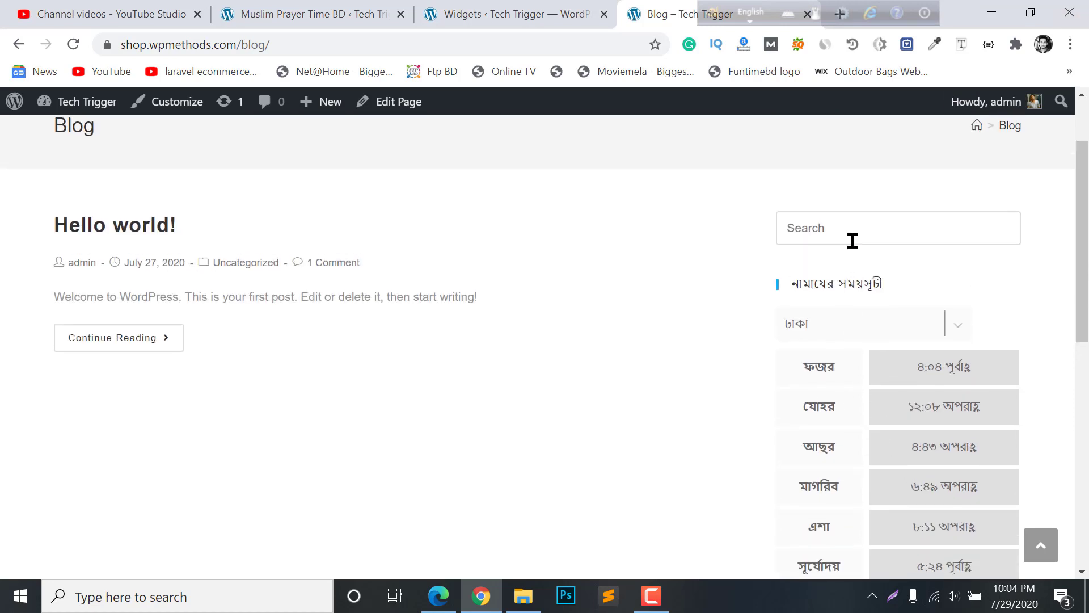
scroll(851, 238, "down", 2)
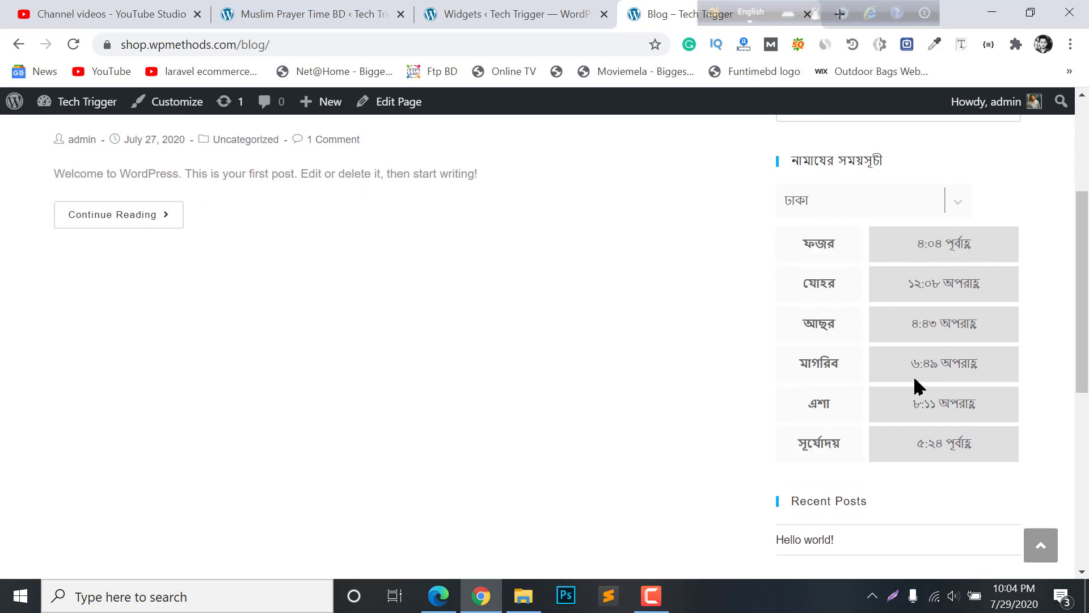
left_click(330, 18)
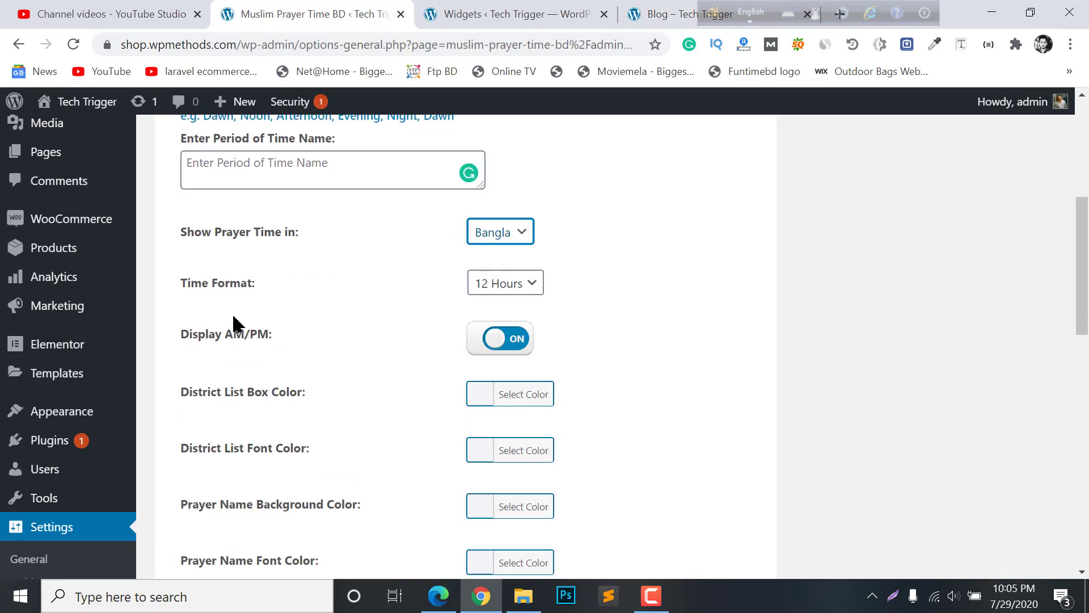
Look at the time format choices, keep 12 Hours, and switch the AM/PM display off and back on.
left_click(507, 283)
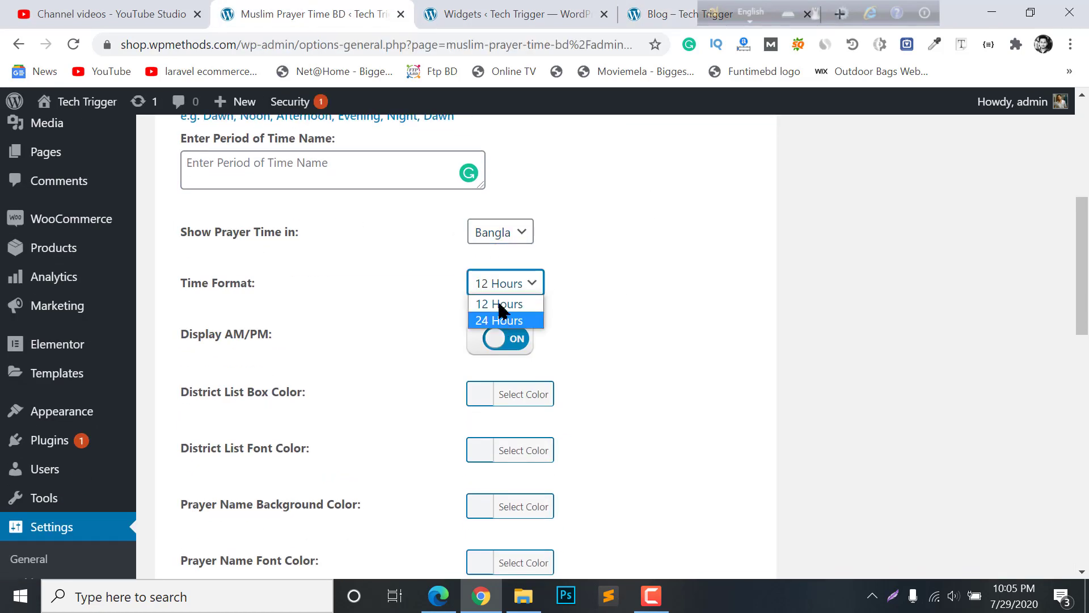
left_click(501, 307)
scroll(515, 284, "down", 2)
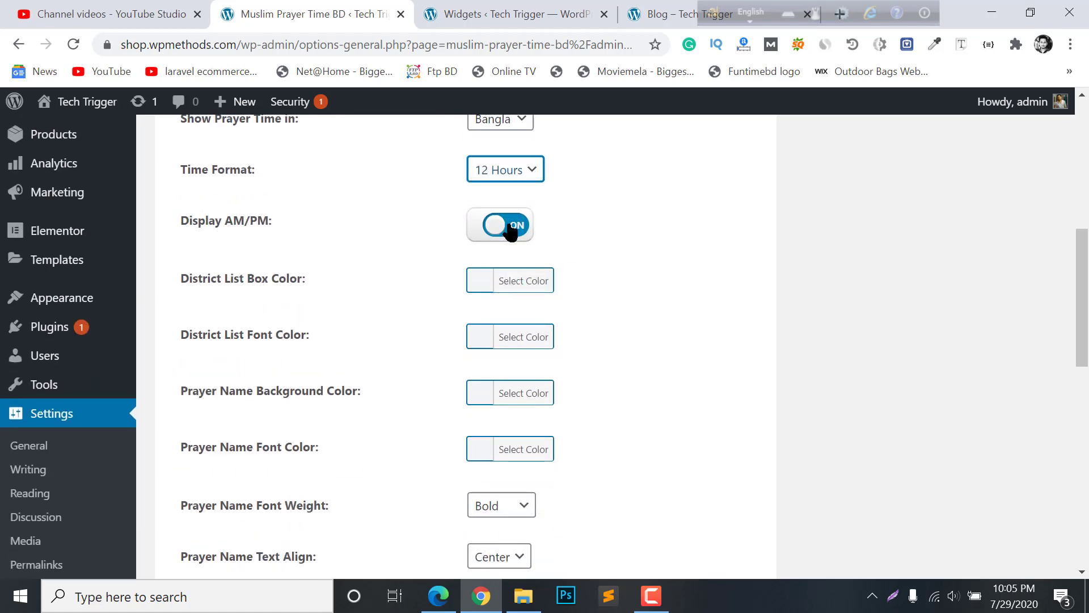
left_click(489, 225)
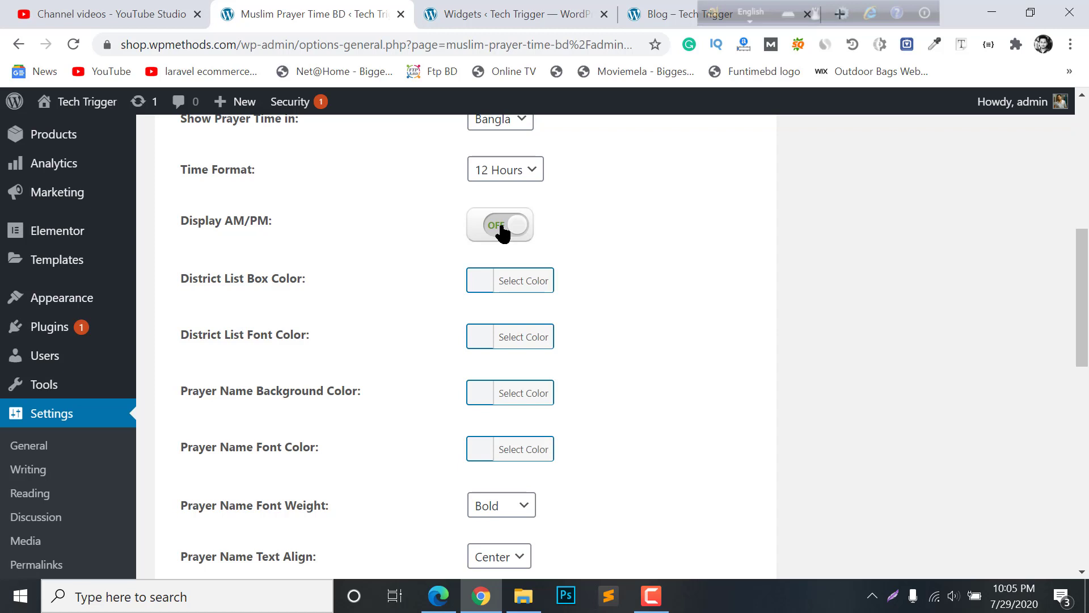
left_click(503, 230)
Set the District List Box Color to the preset blue.
scroll(488, 224, "down", 2)
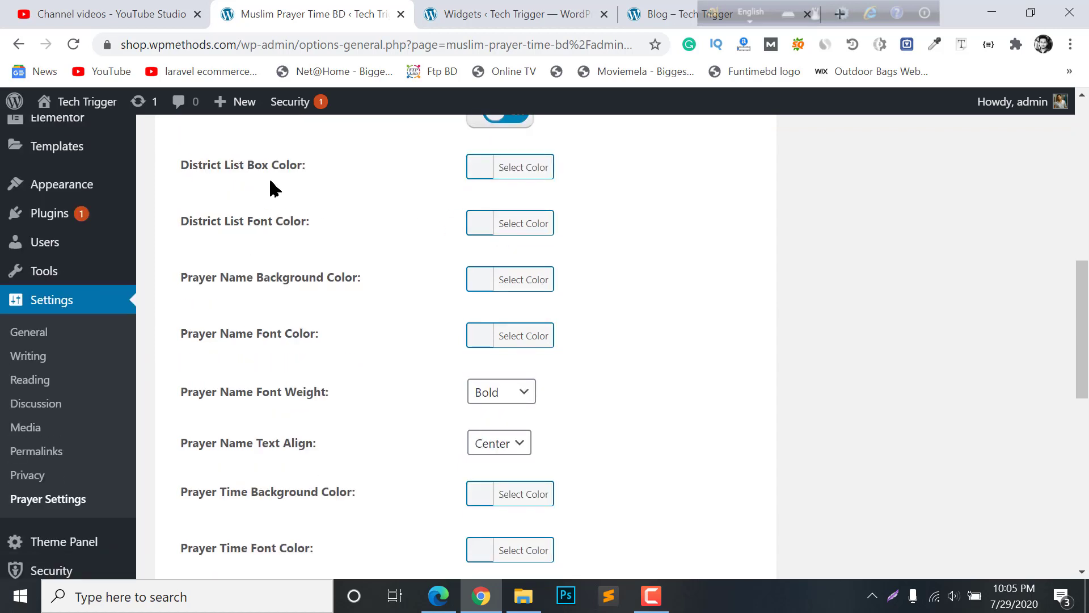
left_click(487, 168)
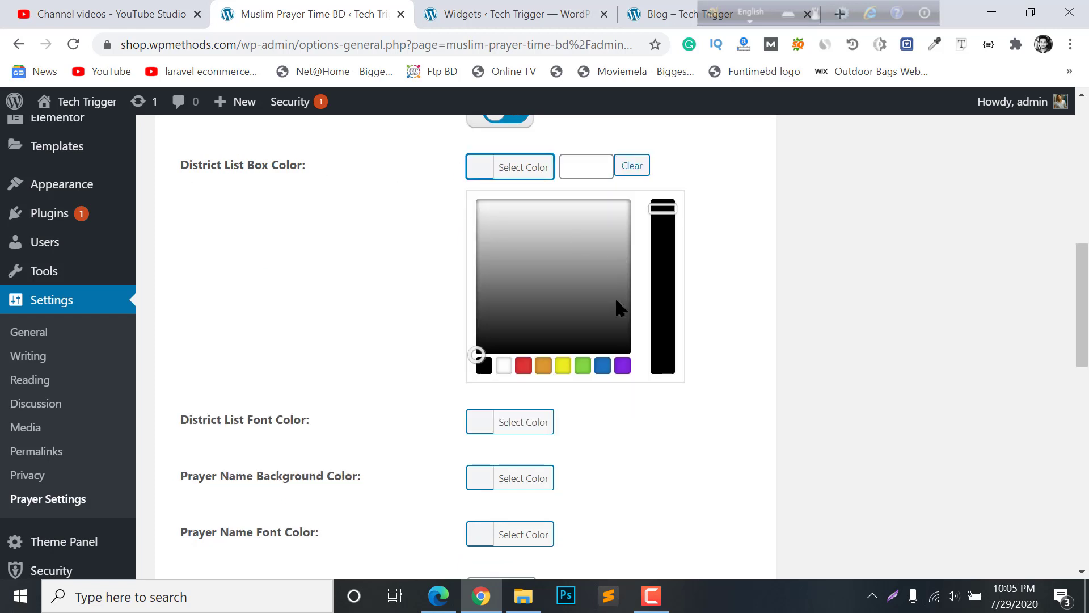
left_click(603, 367)
left_click(845, 272)
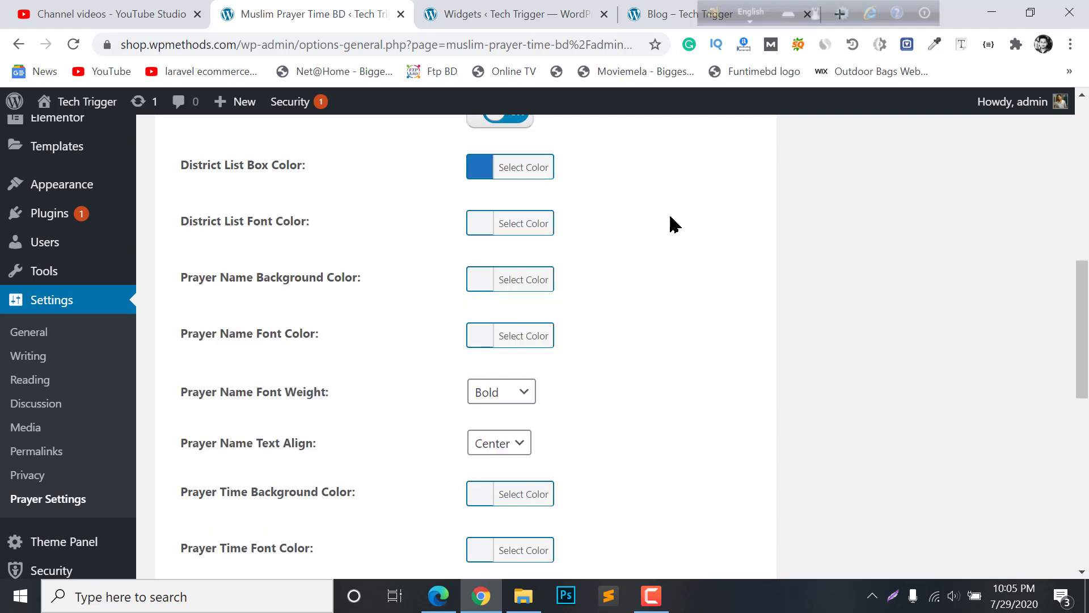
Look at the district selector in the blog sidebar's prayer time widget and return to the plugin settings.
scroll(484, 182, "up", 2)
left_click(511, 14)
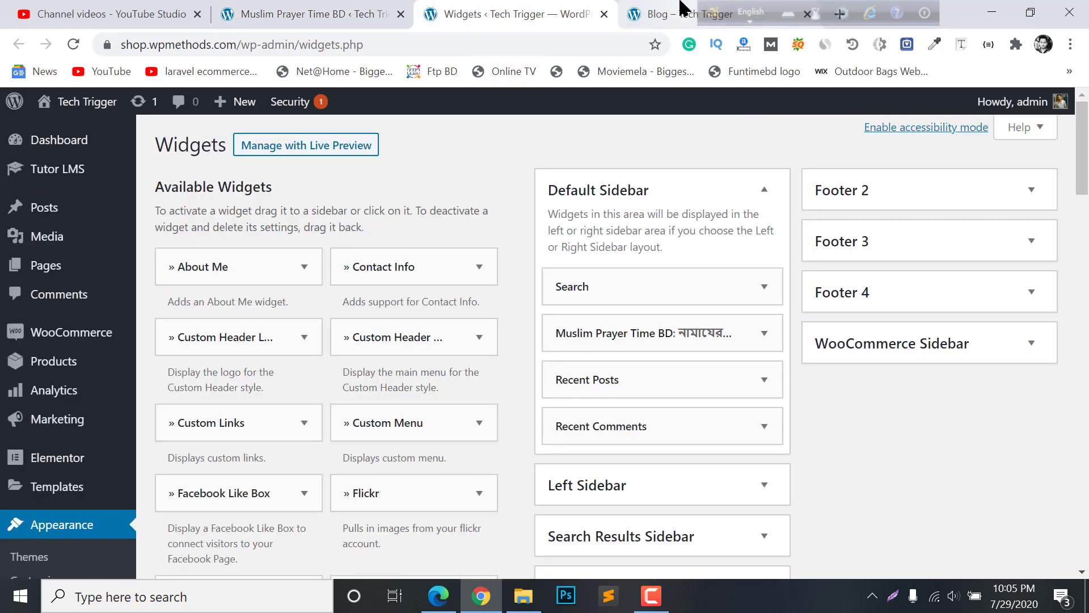
left_click(681, 14)
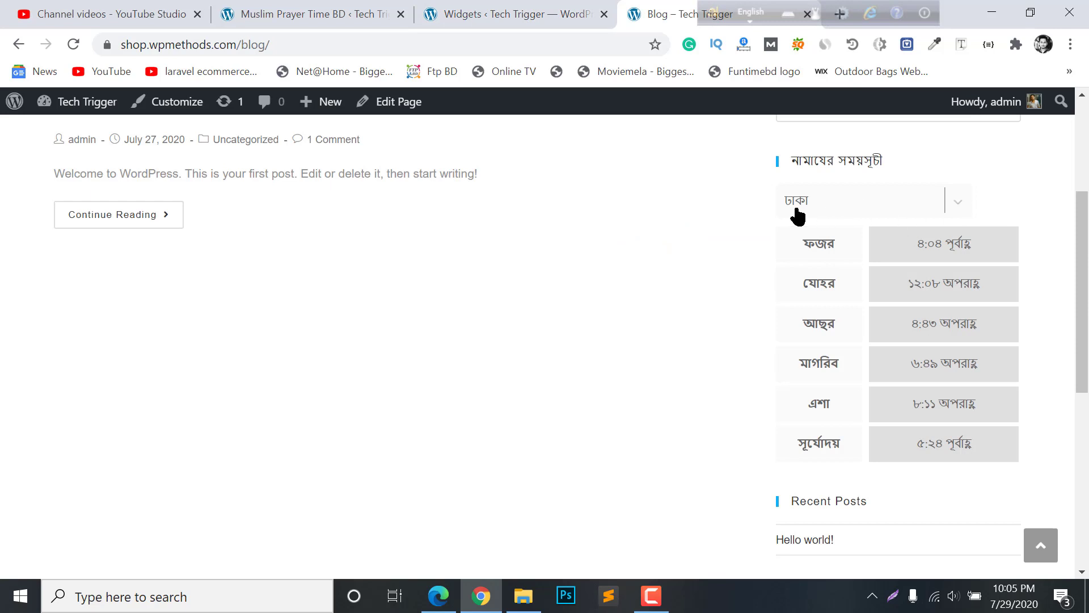
left_click(522, 8)
left_click(340, 11)
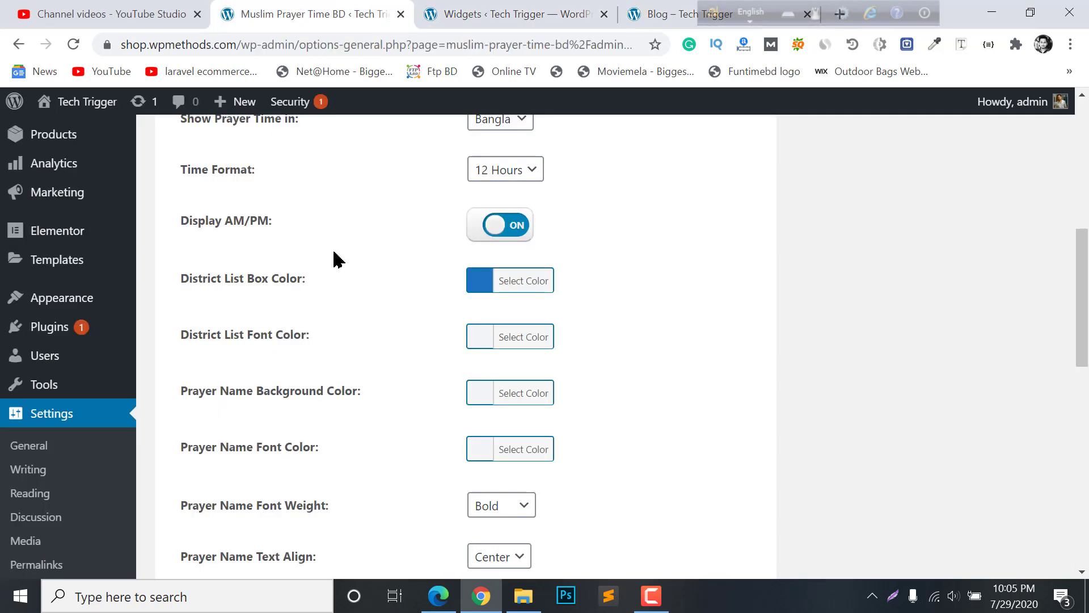
Save the changed Muslim Prayer Time BD settings.
scroll(397, 318, "down", 4)
scroll(425, 376, "down", 5)
left_click(227, 321)
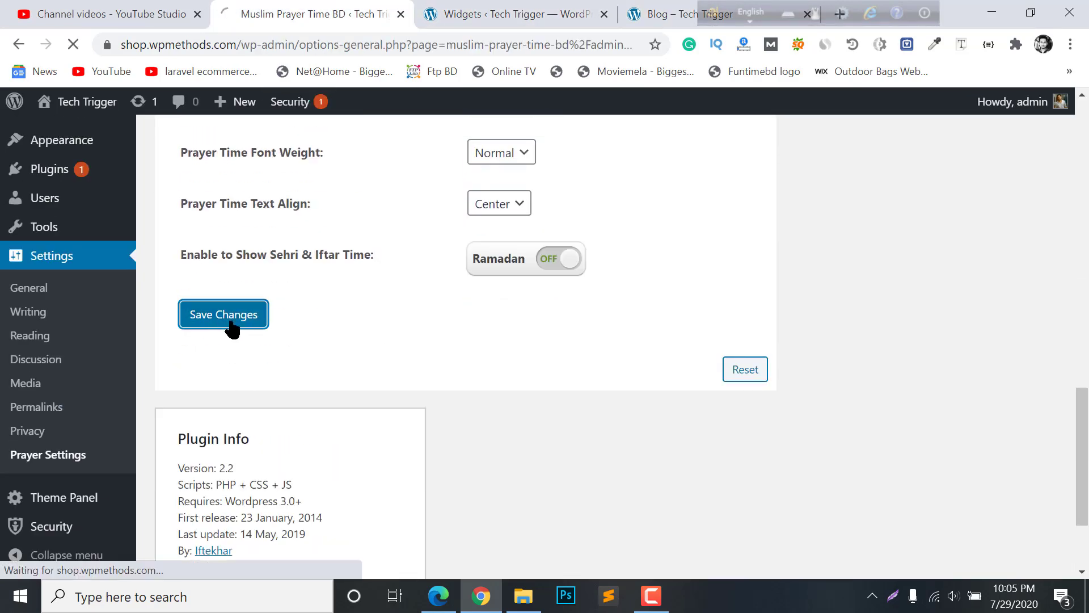
Close the Widgets page, check the box color of the district selector on the reloaded Blog page, and return to the plugin settings.
left_click(605, 14)
left_click(511, 14)
left_click(72, 44)
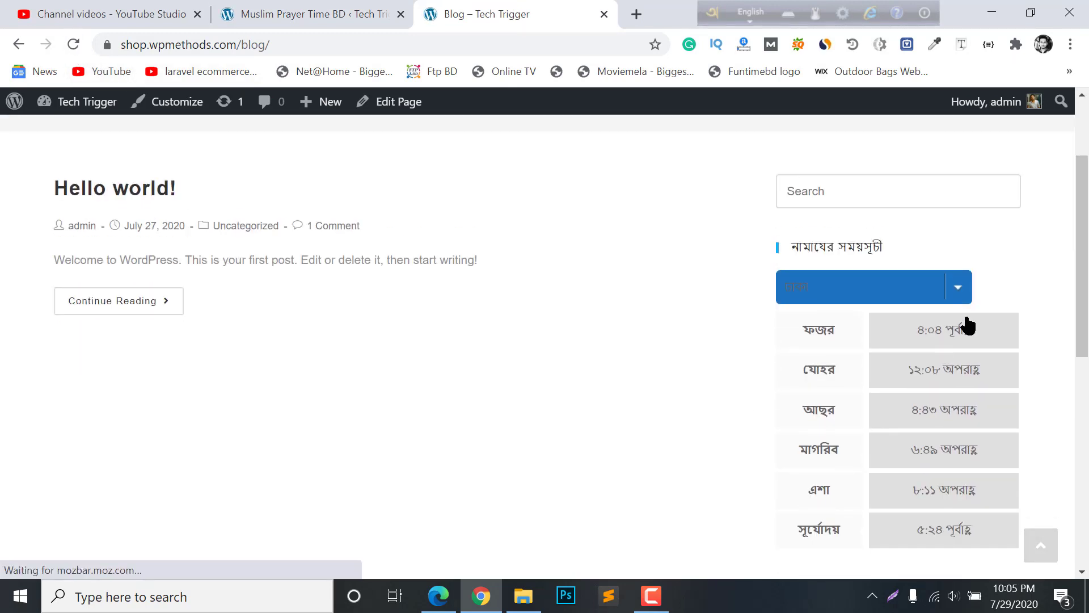
left_click(877, 339)
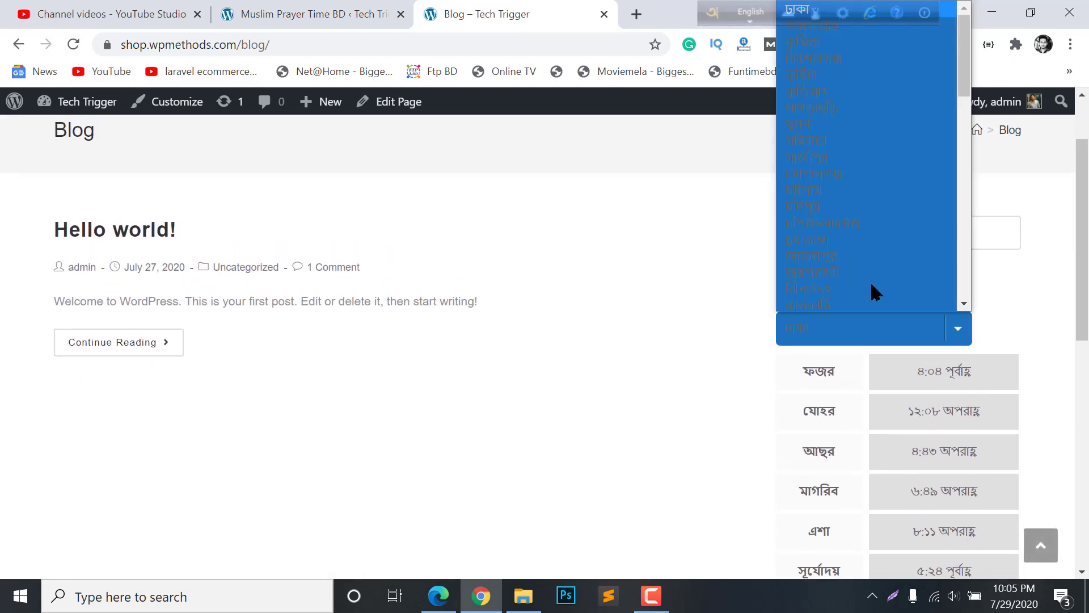
left_click(808, 343)
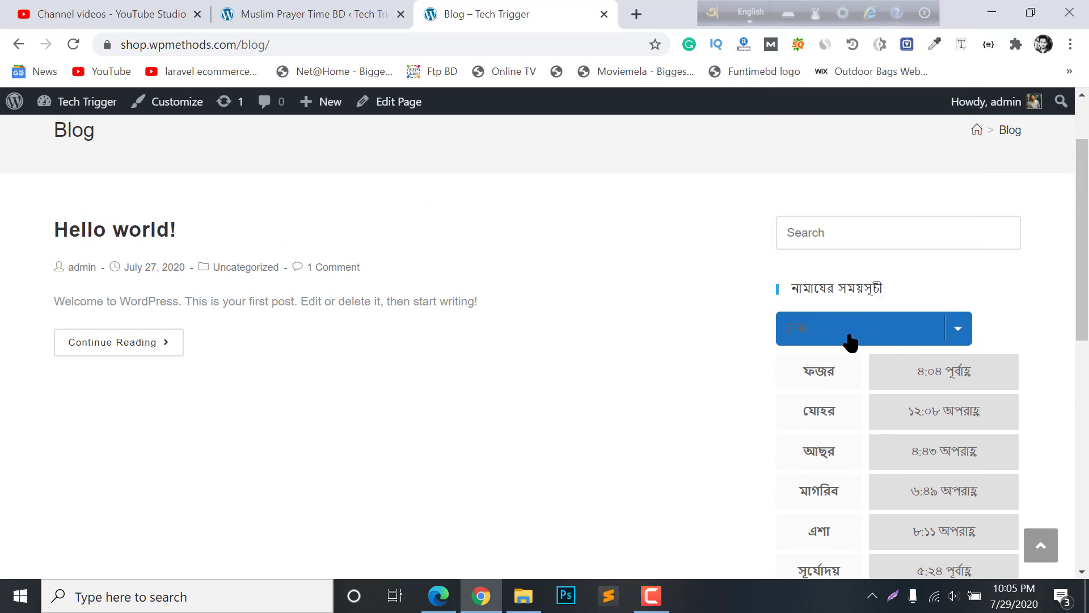
left_click(369, 12)
Set the District List Font Color to white and save the plugin settings.
scroll(532, 265, "down", 10)
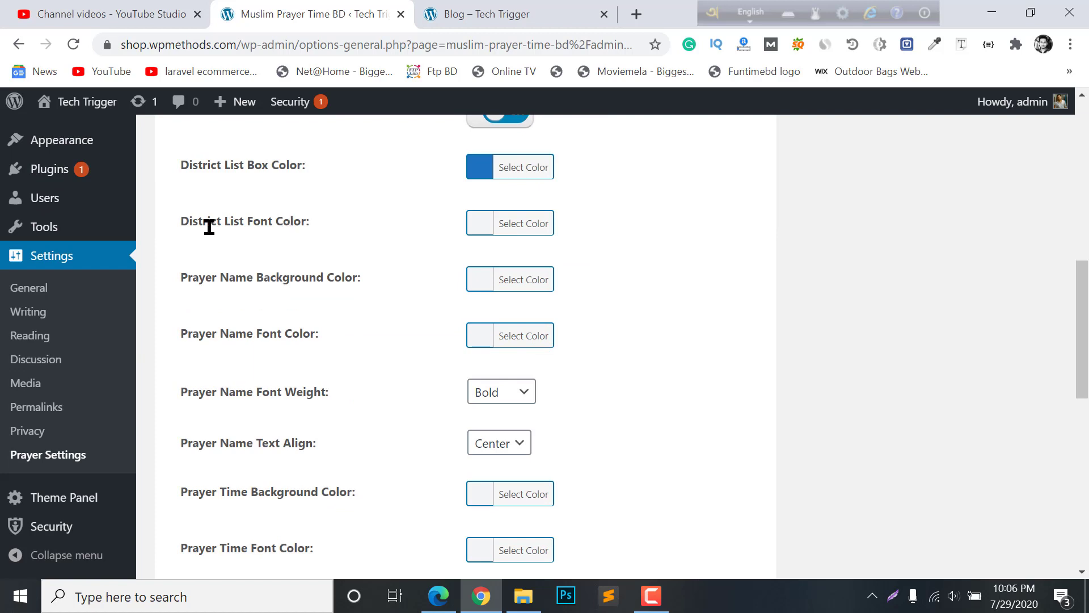
left_click(481, 228)
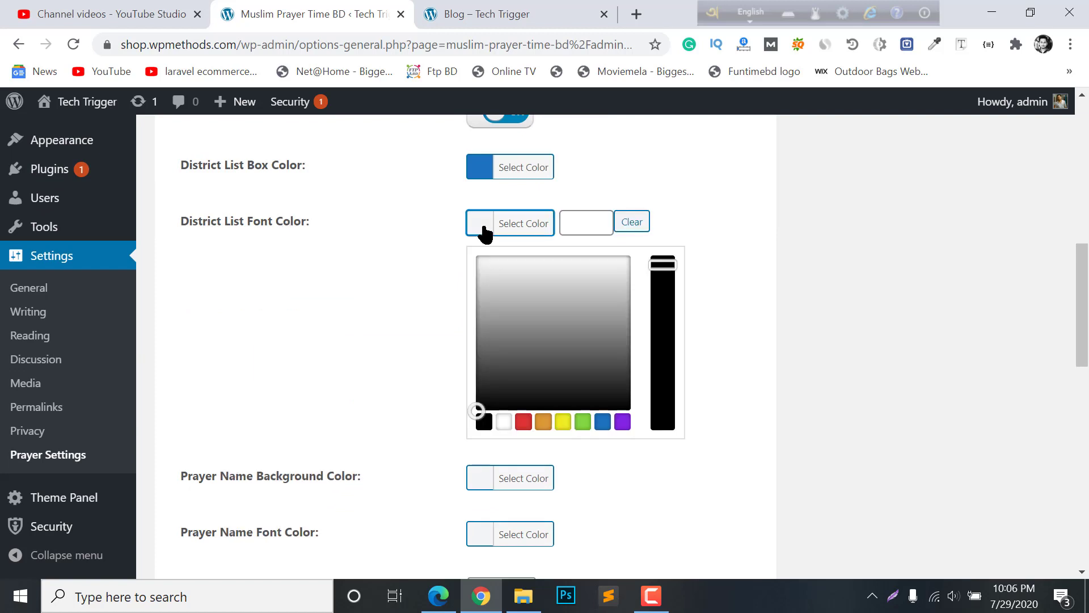
left_click(504, 421)
left_click(608, 316)
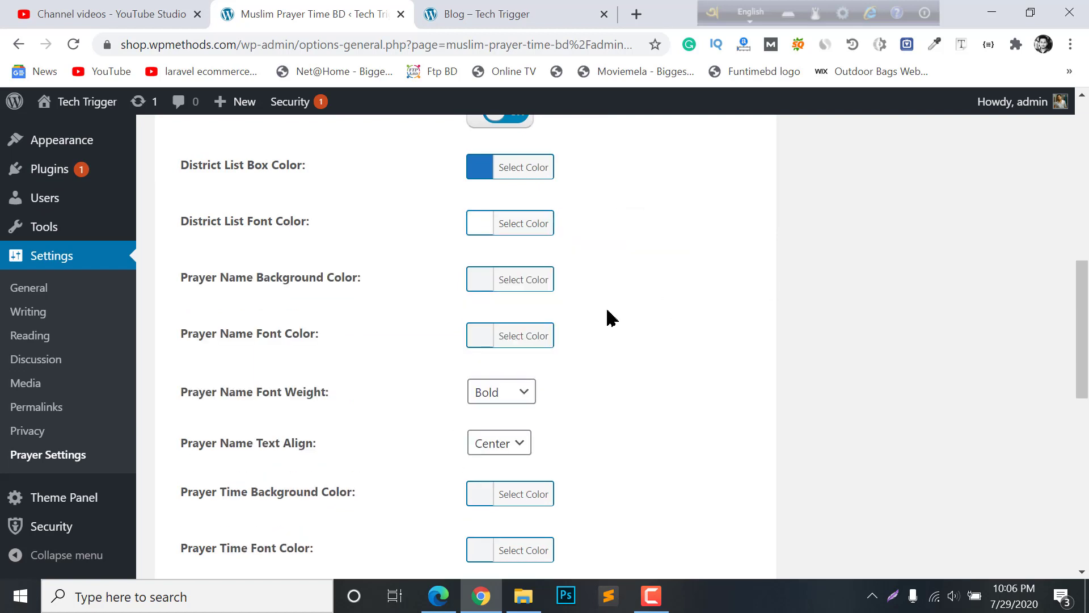
scroll(608, 317, "down", 4)
left_click(223, 541)
Reload the Blog page, check the font color of the district list, and return to the color options in the plugin settings.
key("ctrl+Tab")
key("F5")
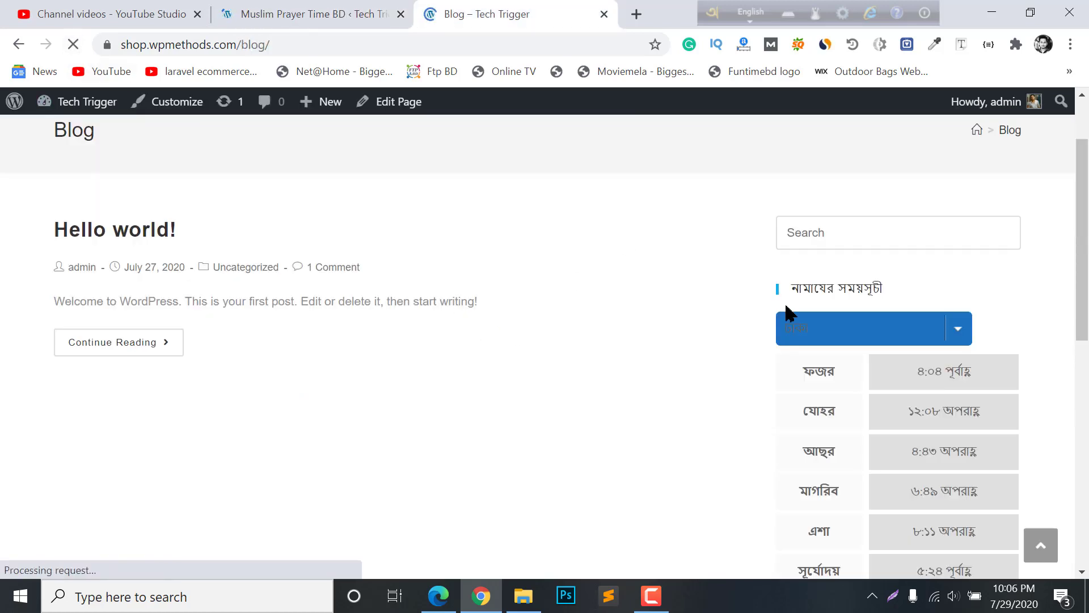
left_click(857, 321)
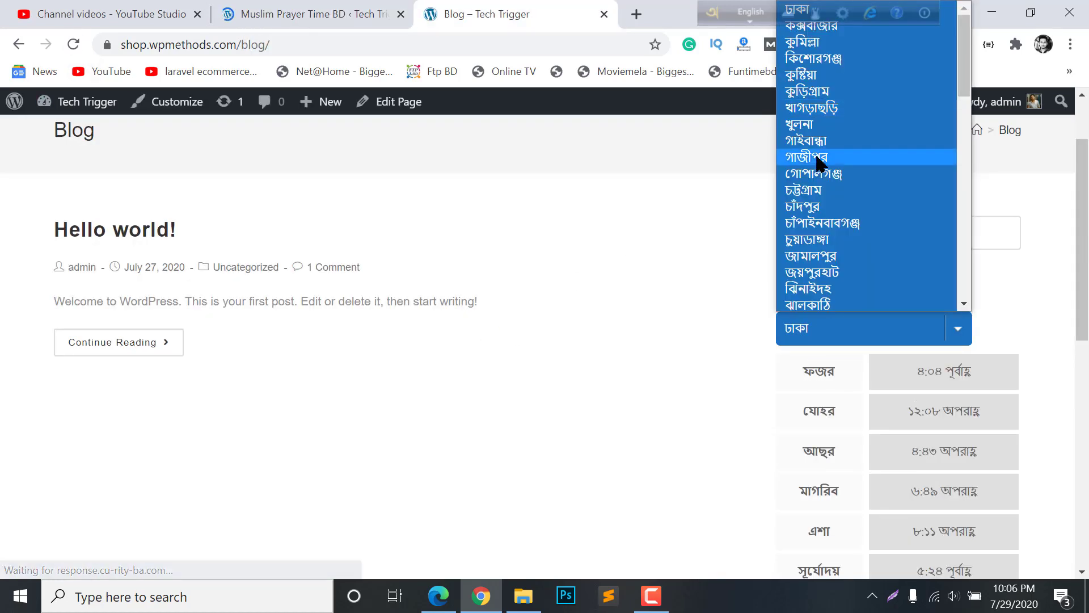
scroll(700, 372, "down", 3)
scroll(778, 341, "up", 1)
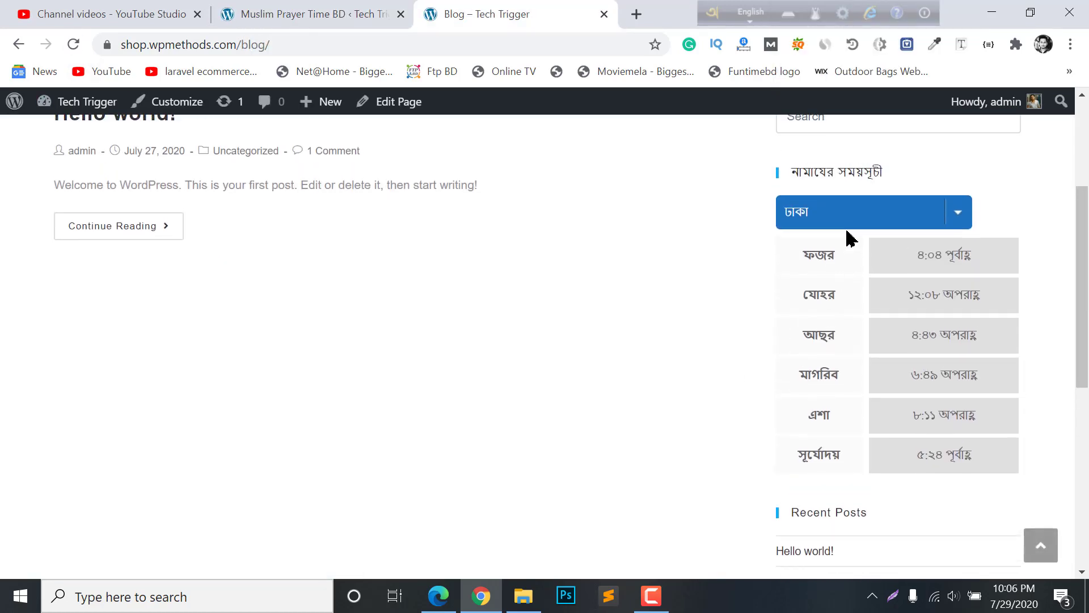
left_click(315, 15)
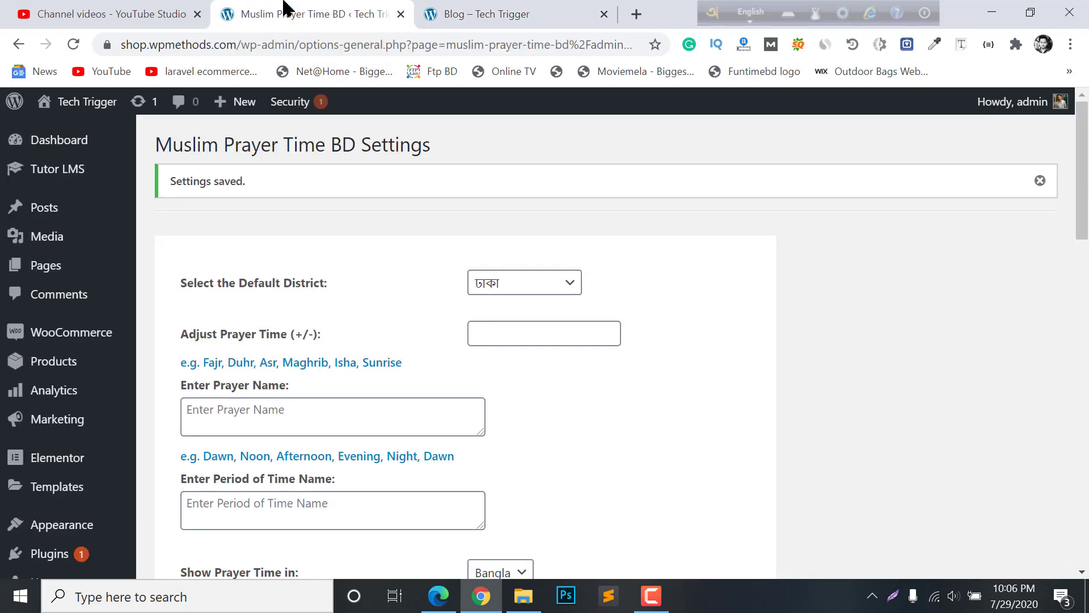
scroll(305, 262, "down", 12)
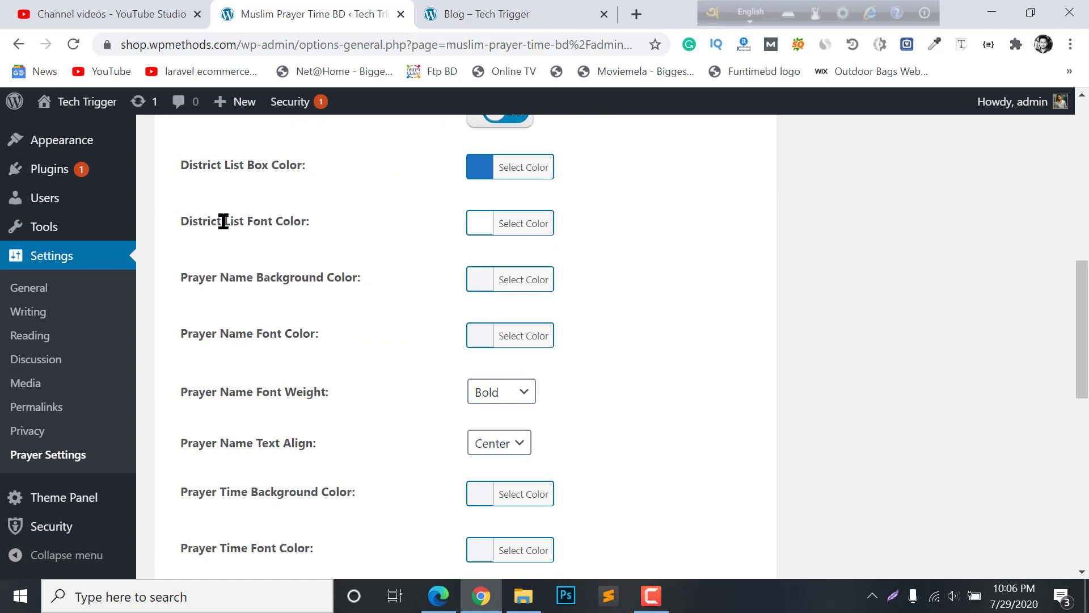
Try the preset blue #1e73be as the District List Font Color and restore white #ffffff.
left_click(479, 222)
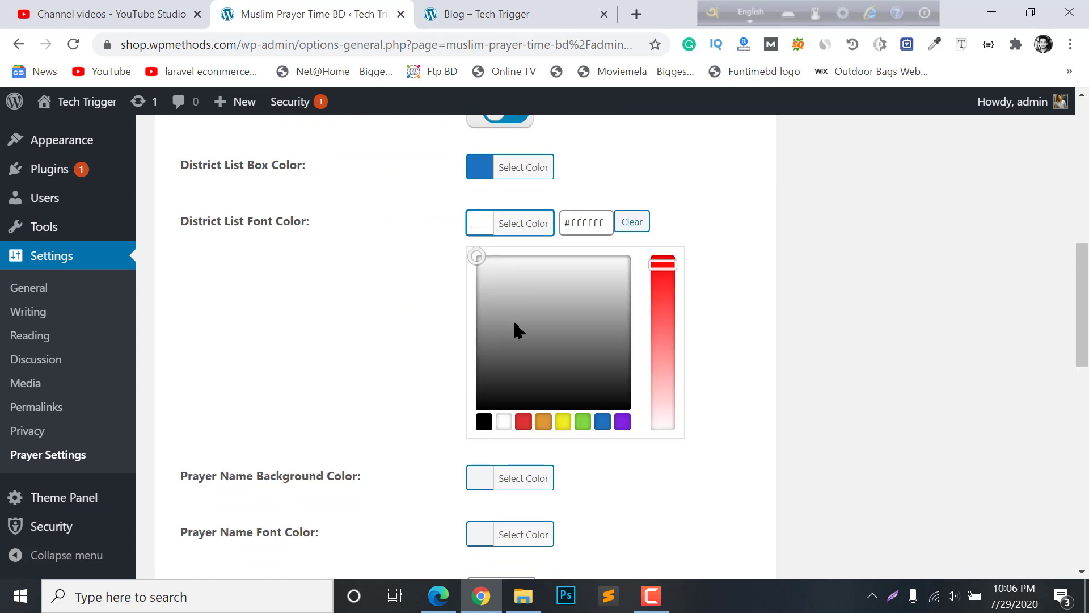
left_click(603, 422)
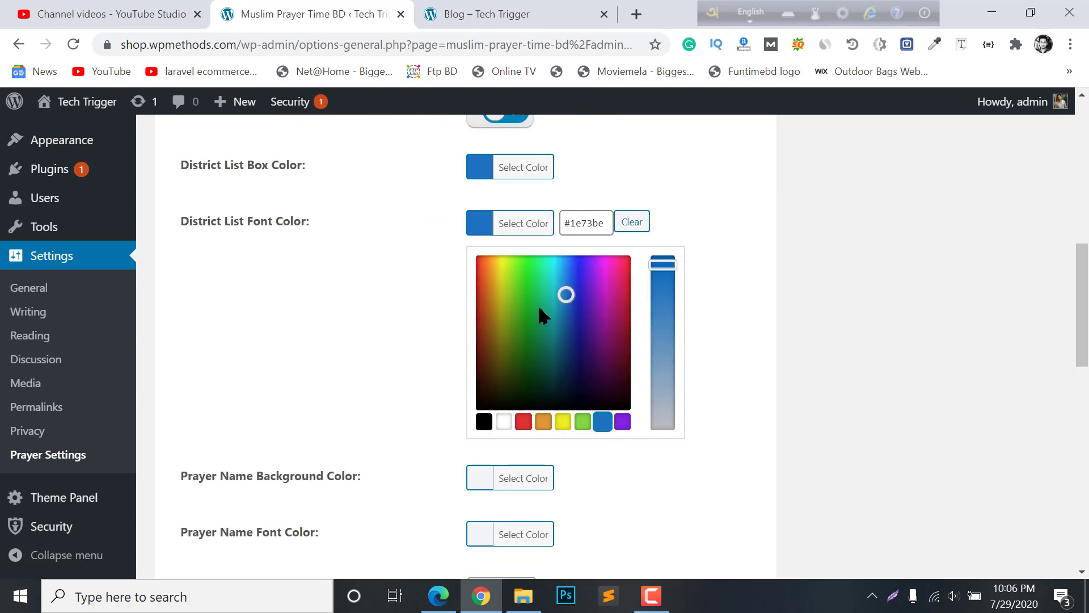
left_click(504, 422)
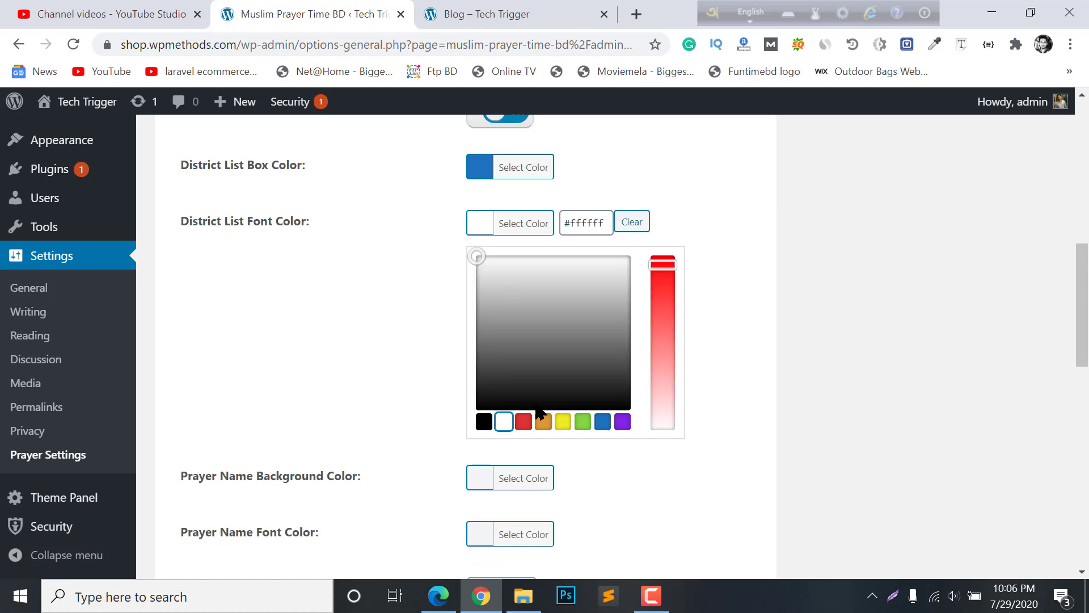
left_click(735, 322)
Set the Prayer Name Background Color to the preset blue and the Prayer Name Font Color to white.
scroll(584, 244, "down", 2)
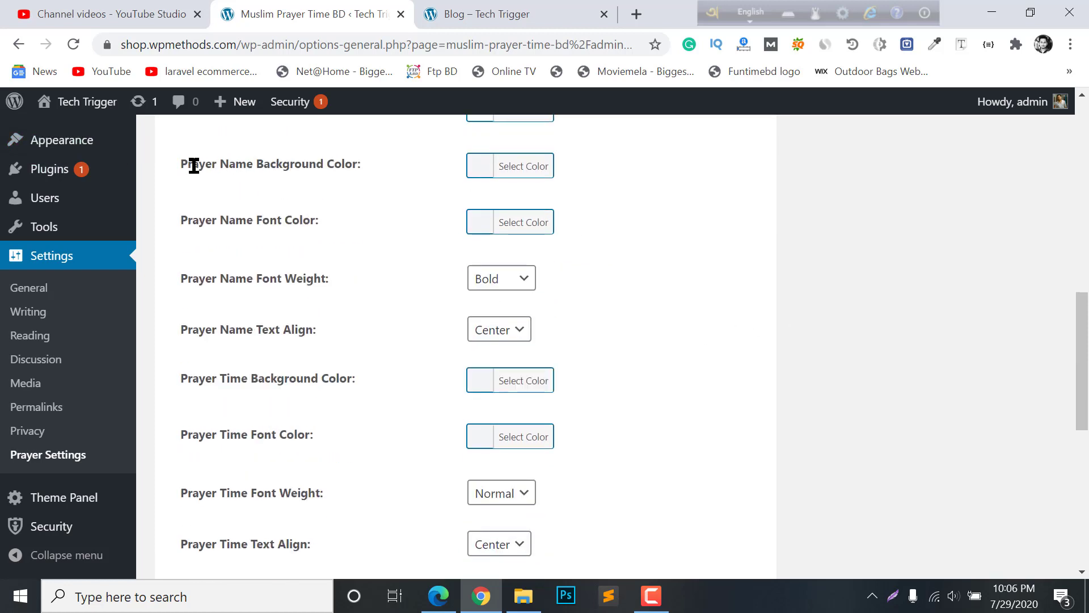
left_click(479, 170)
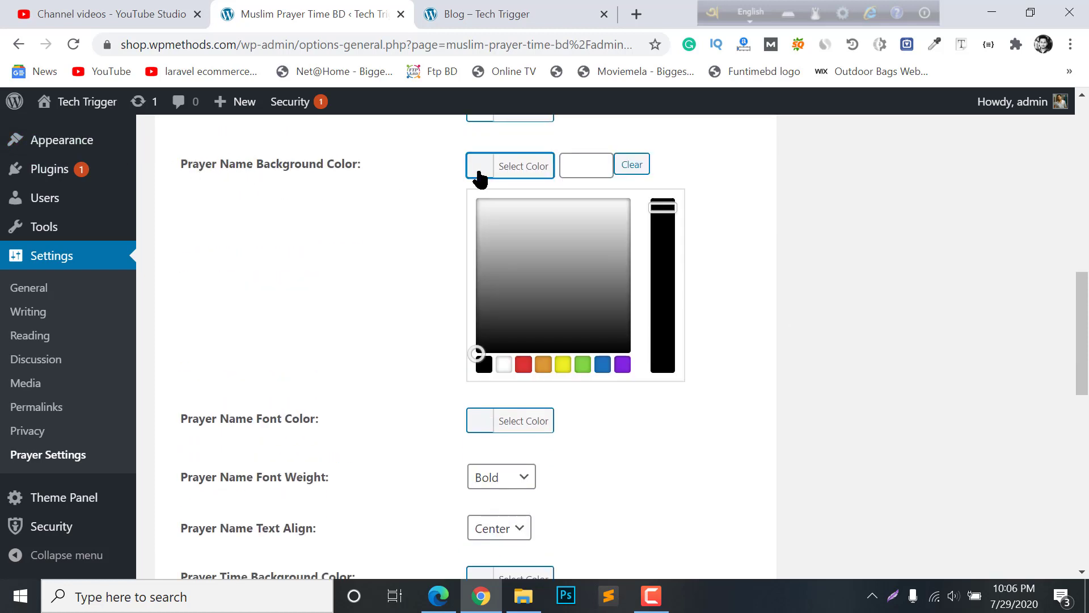
left_click(603, 364)
left_click(374, 244)
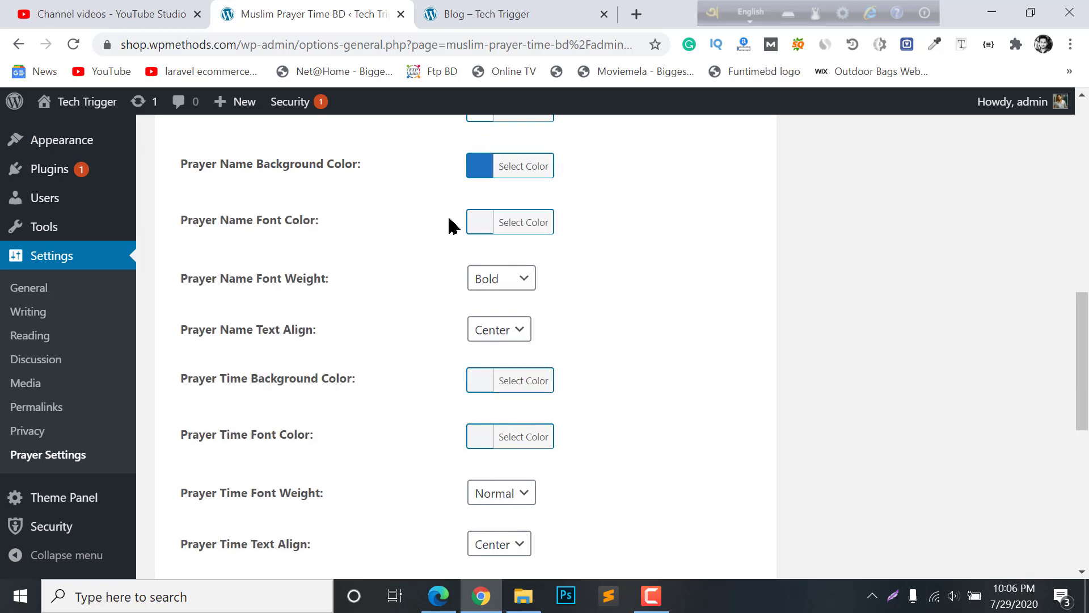
left_click(488, 226)
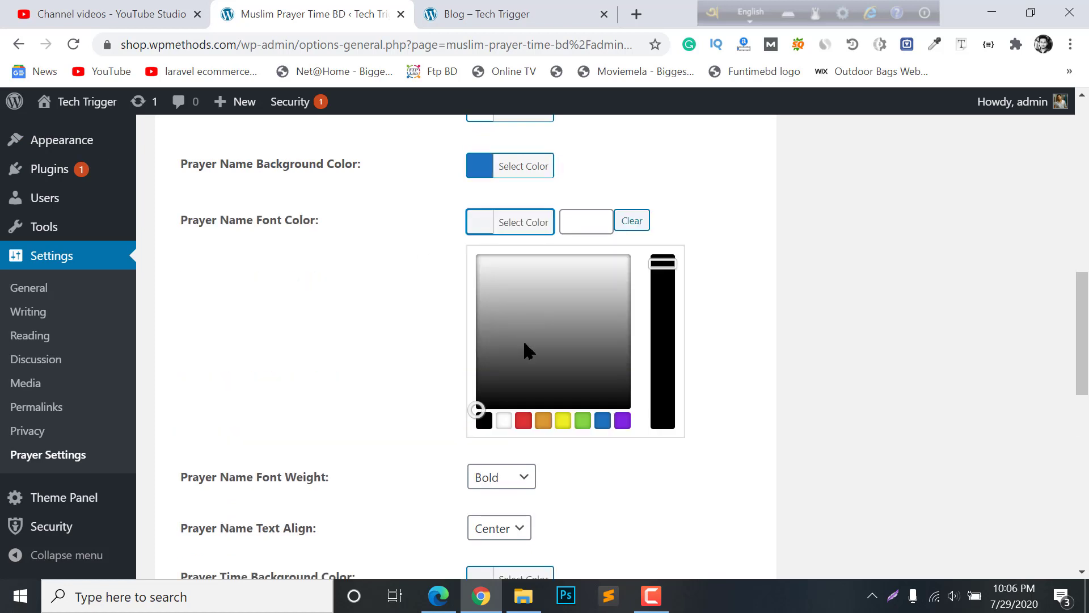
left_click(503, 420)
left_click(344, 360)
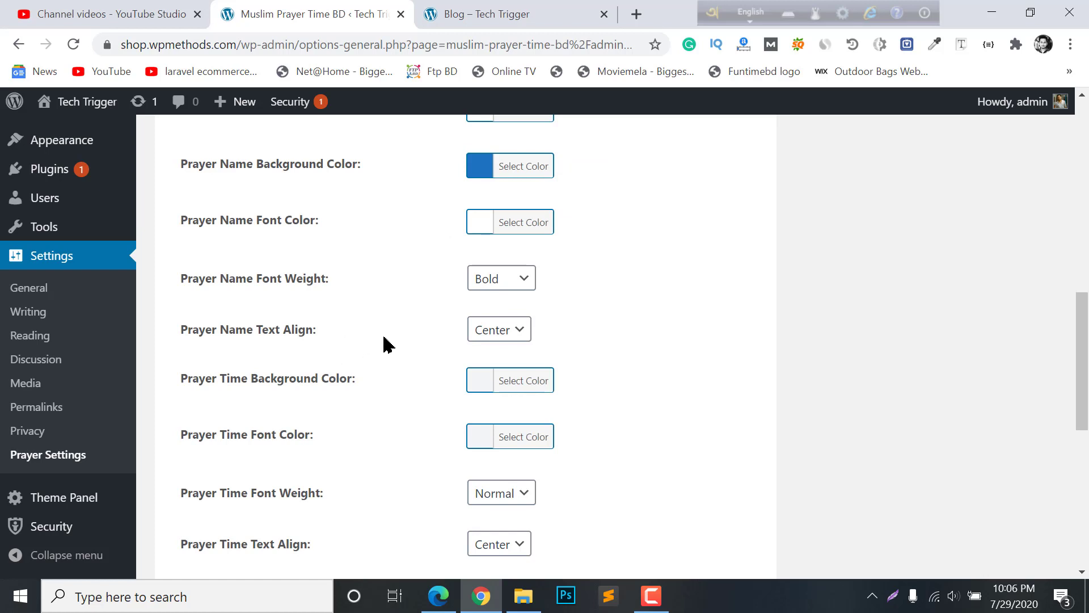
Look through the font weight and text alignment choices for the prayer names without changing them.
scroll(460, 236, "down", 2)
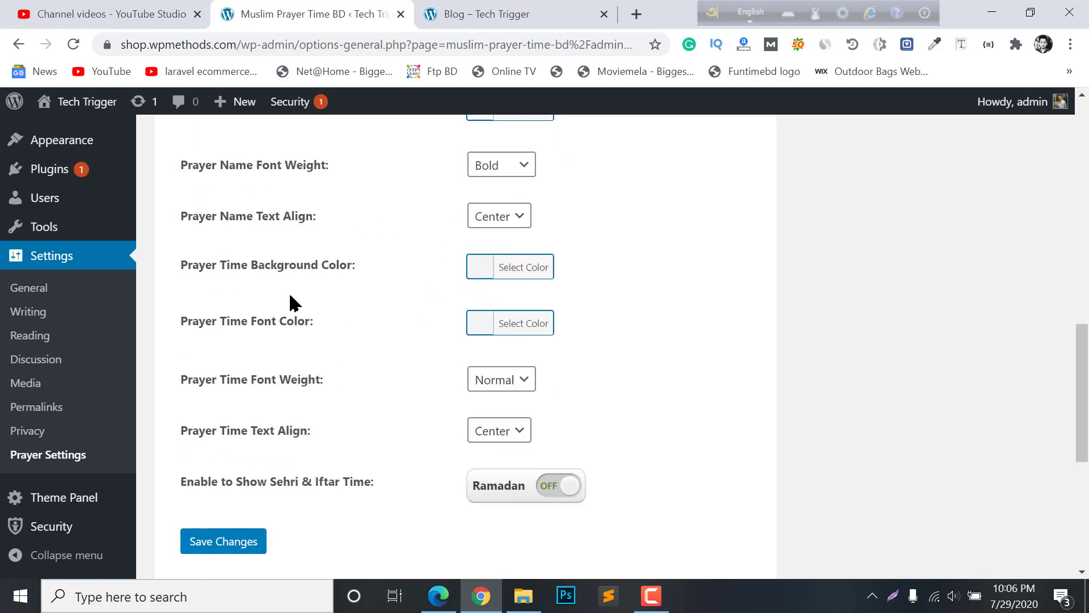
left_click(486, 166)
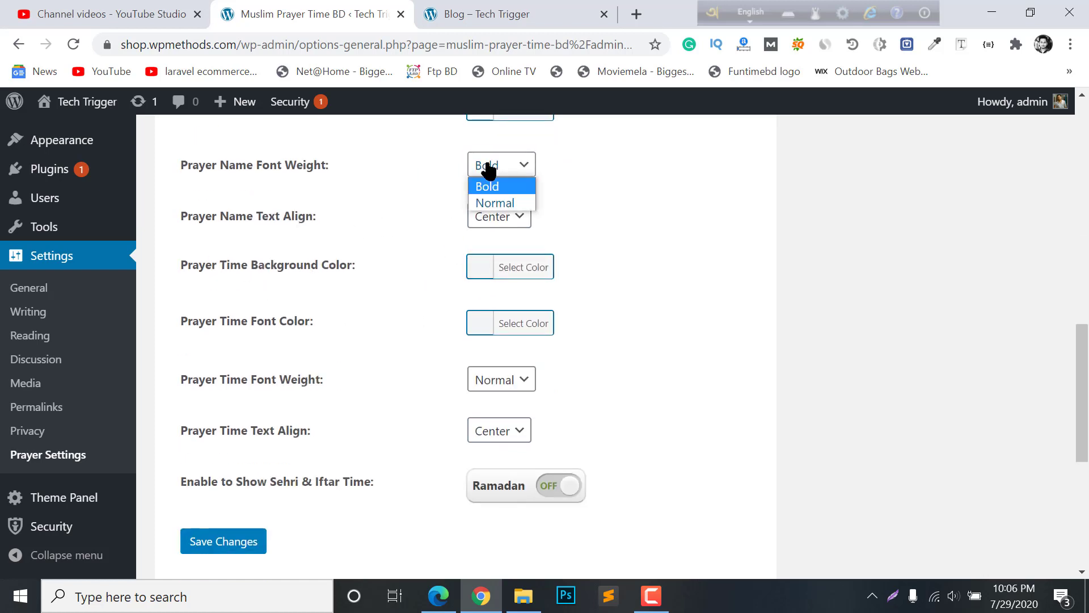
left_click(487, 168)
left_click(489, 213)
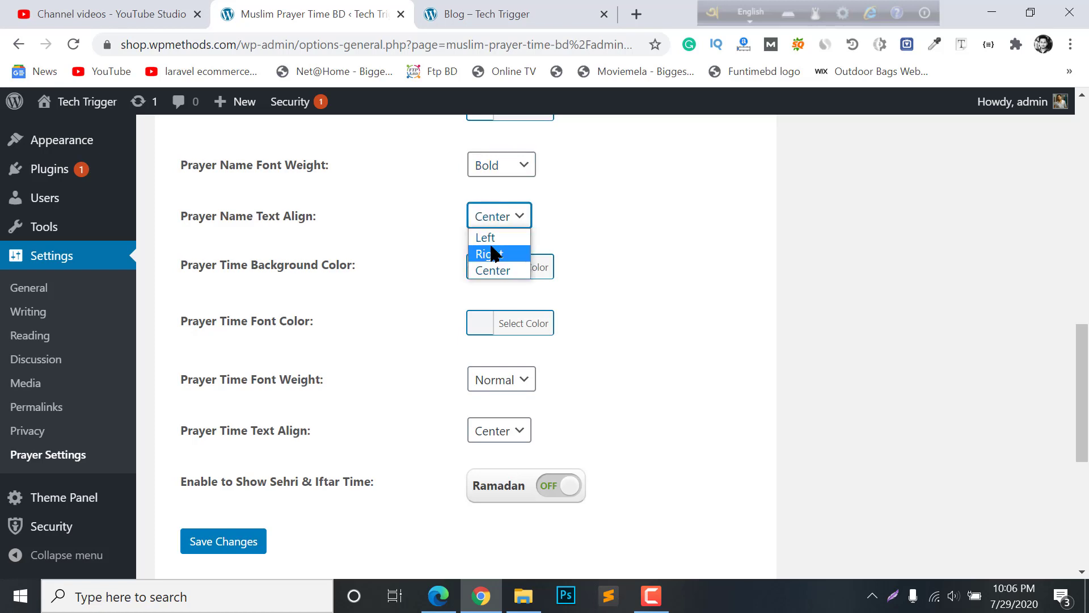
left_click(570, 244)
Set the Prayer Time Background Color to the preset blue and the Prayer Time Font Color to white #ffffff.
left_click(487, 267)
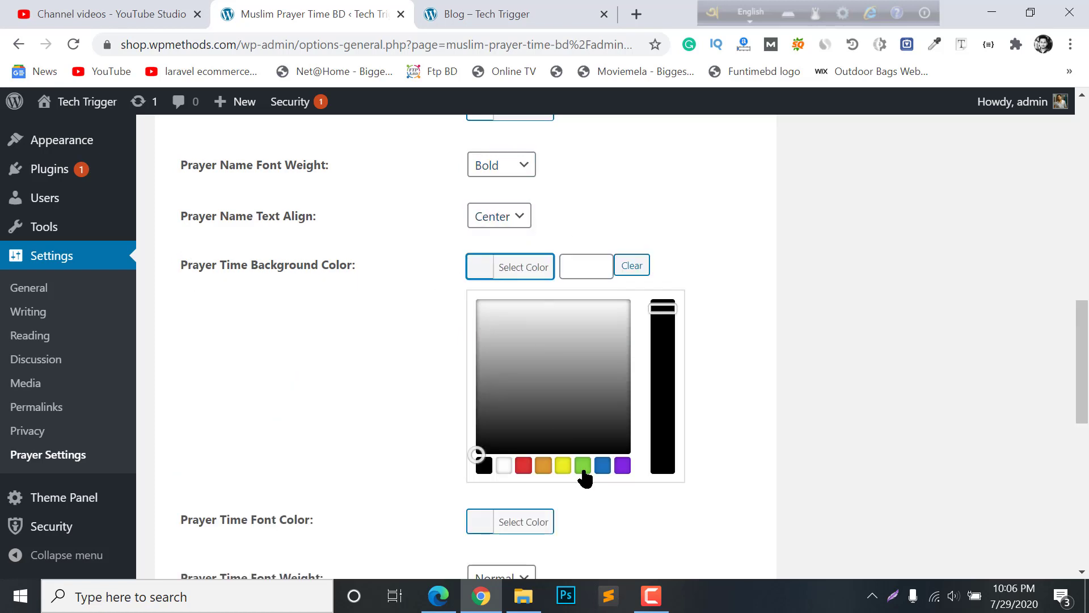
left_click(602, 466)
left_click(174, 295)
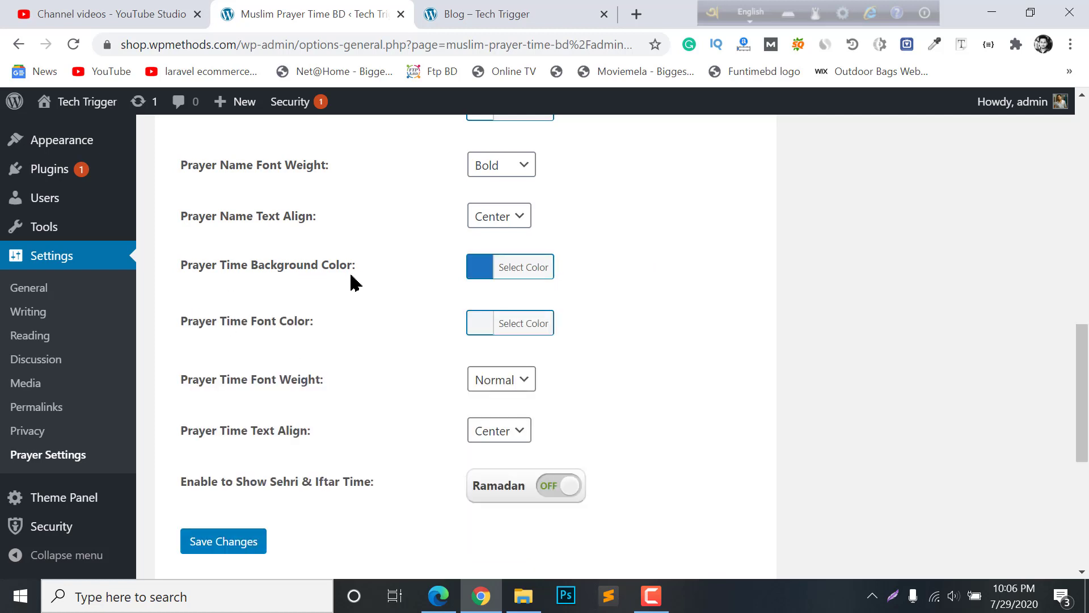
left_click(530, 328)
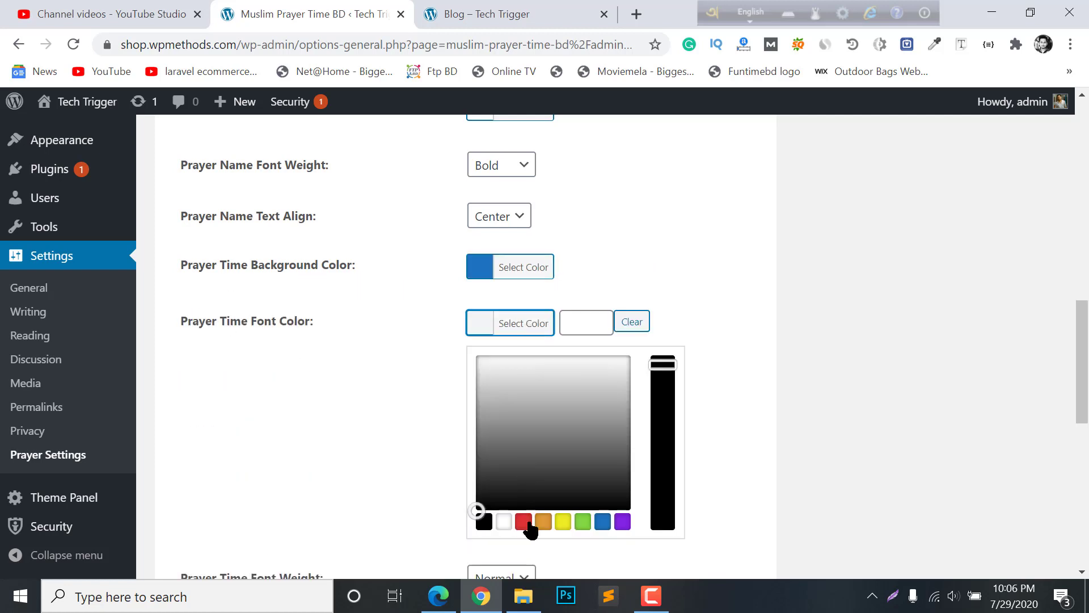
left_click(503, 523)
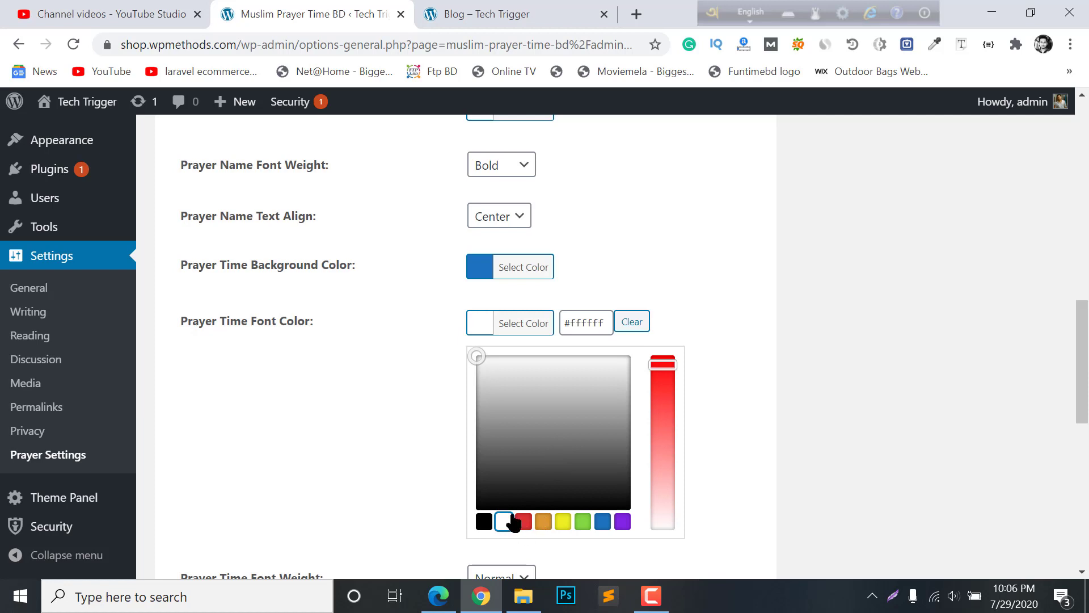
left_click(766, 354)
Save the plugin settings and reload the Blog page to check the prayer widget's colors.
scroll(500, 332, "down", 2)
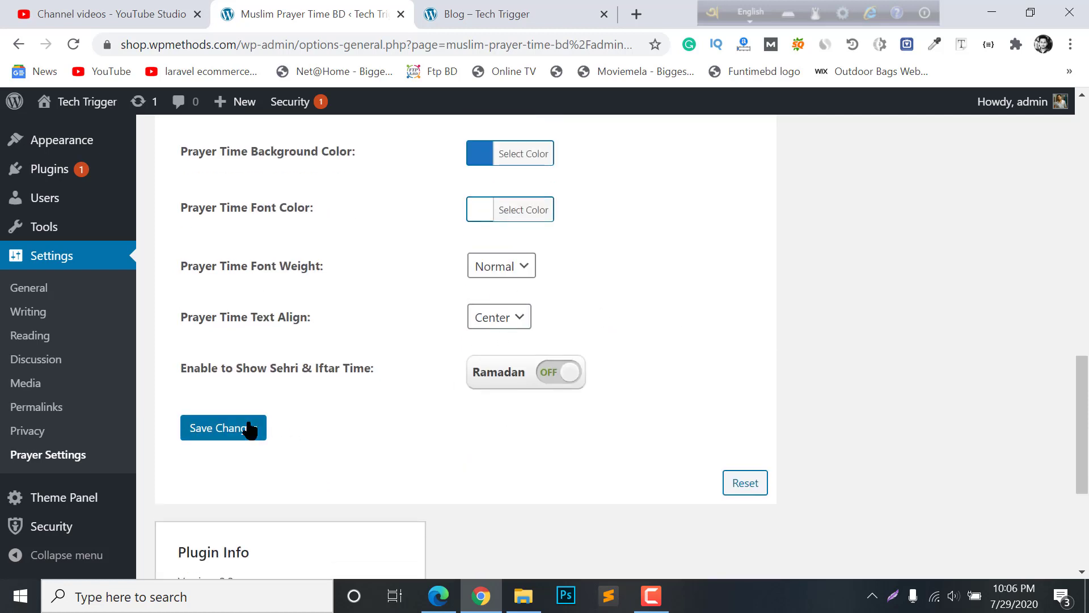
left_click(229, 431)
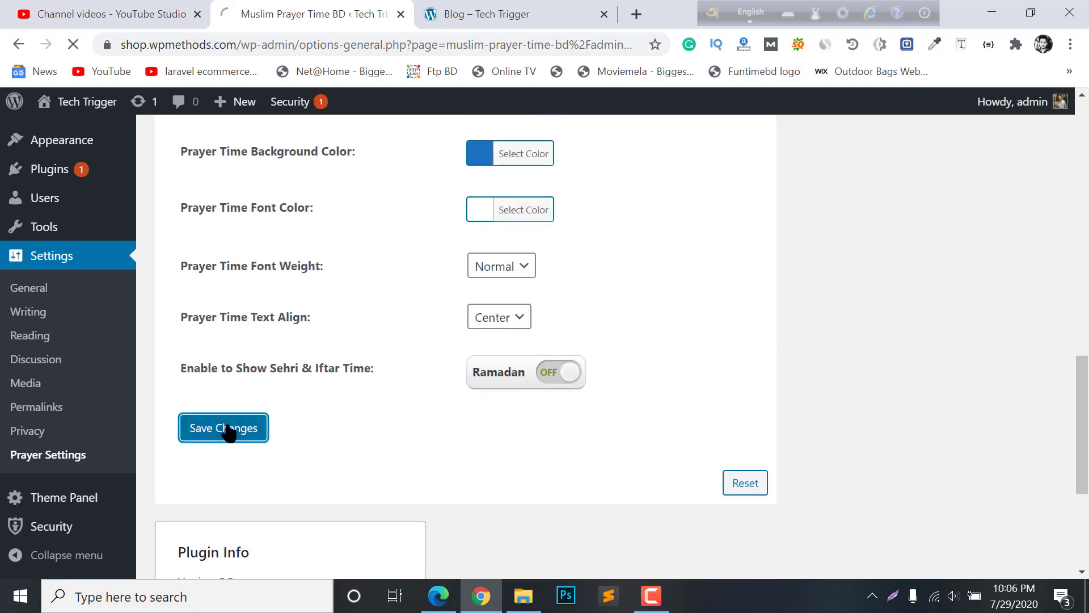
left_click(507, 8)
left_click(72, 45)
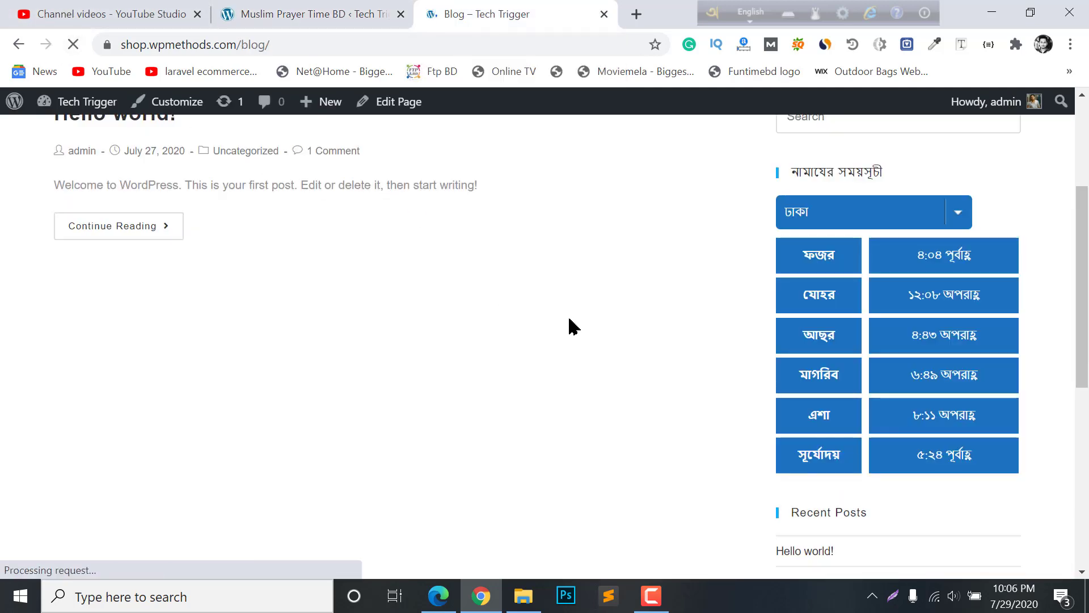
scroll(912, 344, "down", 2)
scroll(914, 288, "up", 2)
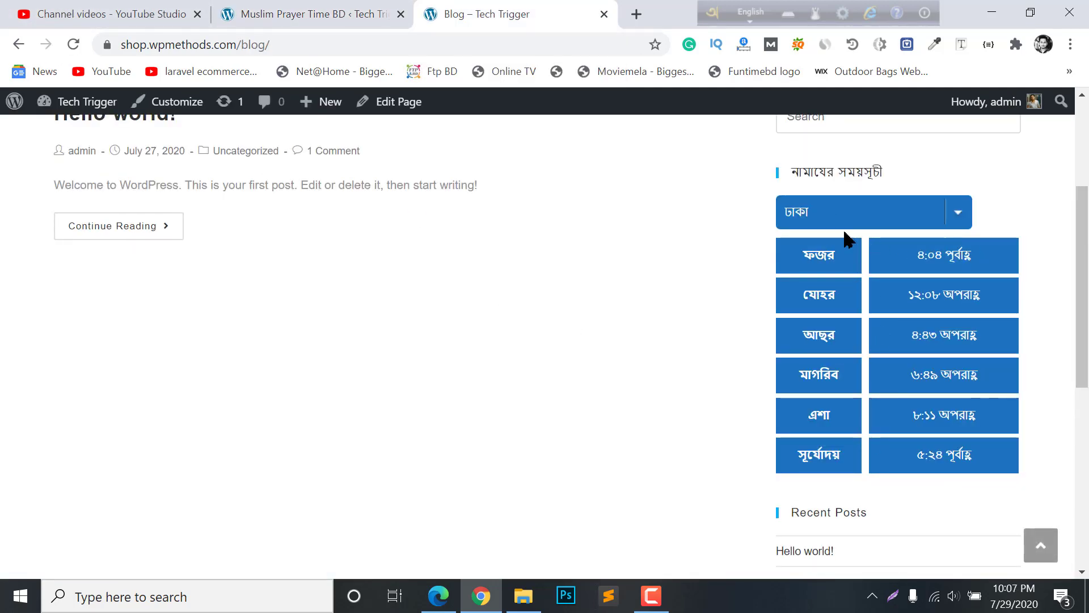
In the plugin settings, set Show Prayer Time in to English and save the changes.
left_click(320, 11)
left_click(483, 288)
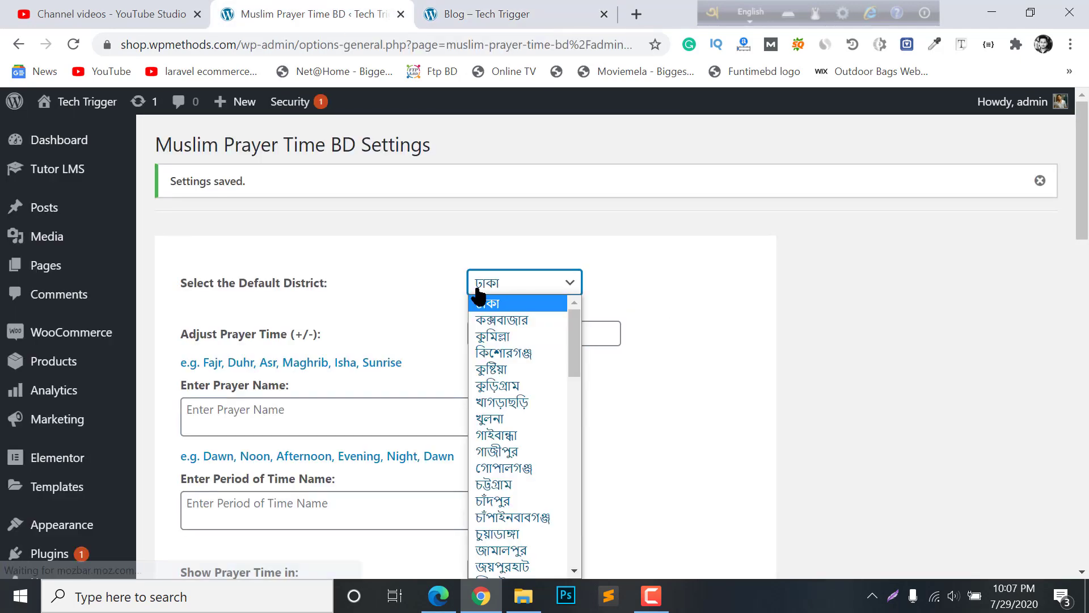
left_click(477, 290)
scroll(406, 302, "down", 4)
left_click(514, 346)
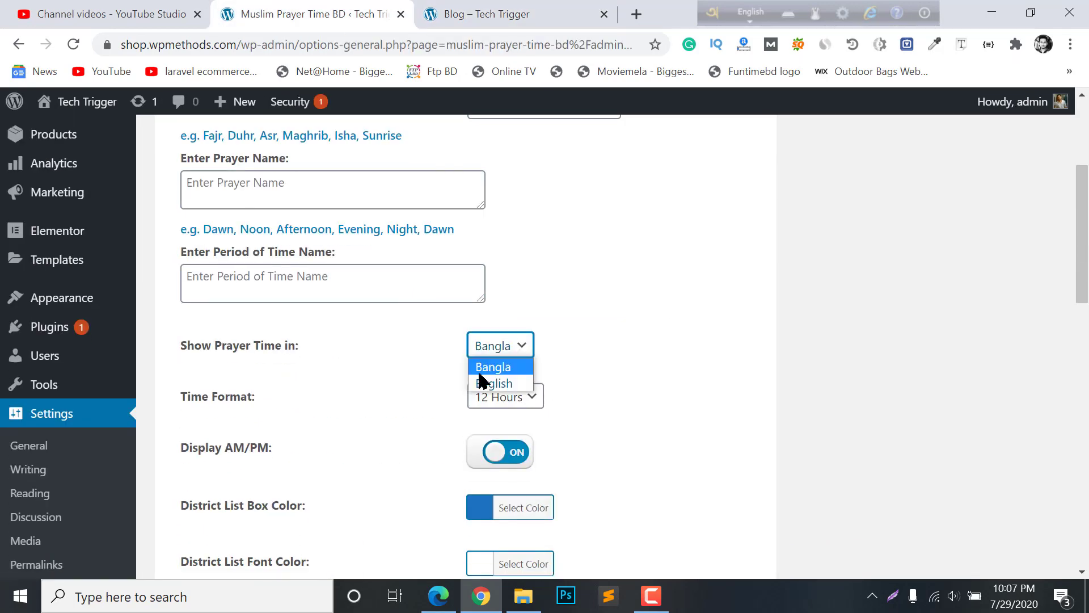
left_click(481, 383)
scroll(489, 343, "down", 9)
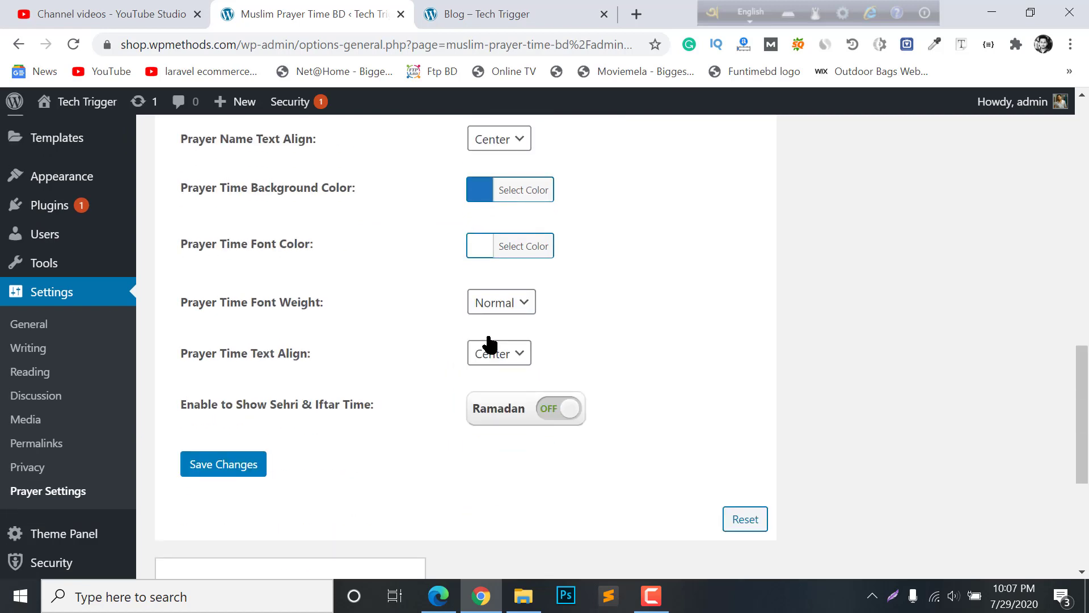
left_click(227, 426)
Reload the Blog page, check the language of the prayer widget, and return to the plugin settings.
left_click(493, 13)
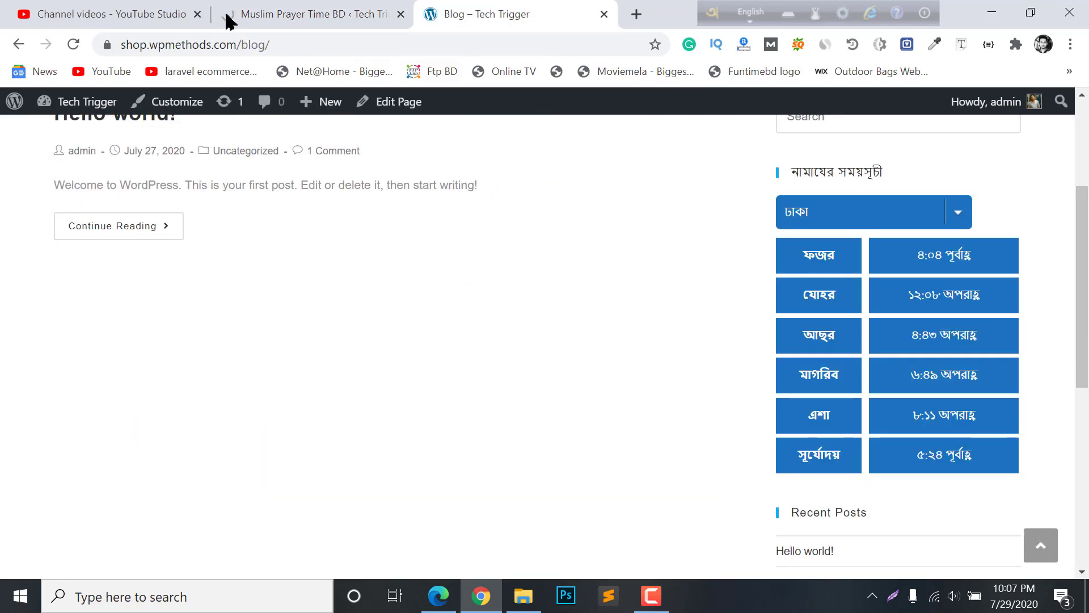
left_click(73, 44)
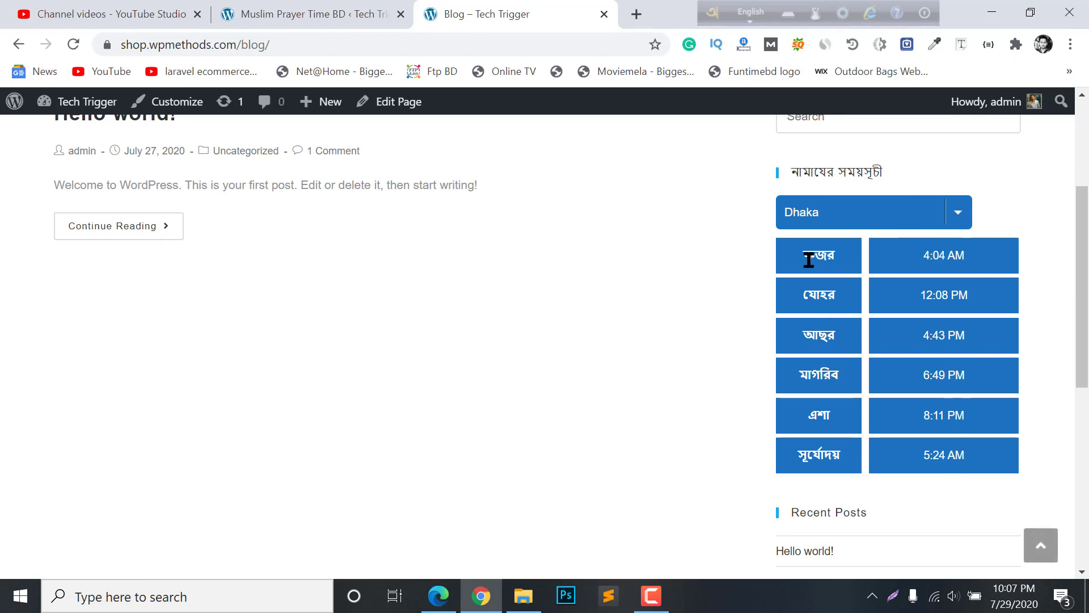
left_click(331, 8)
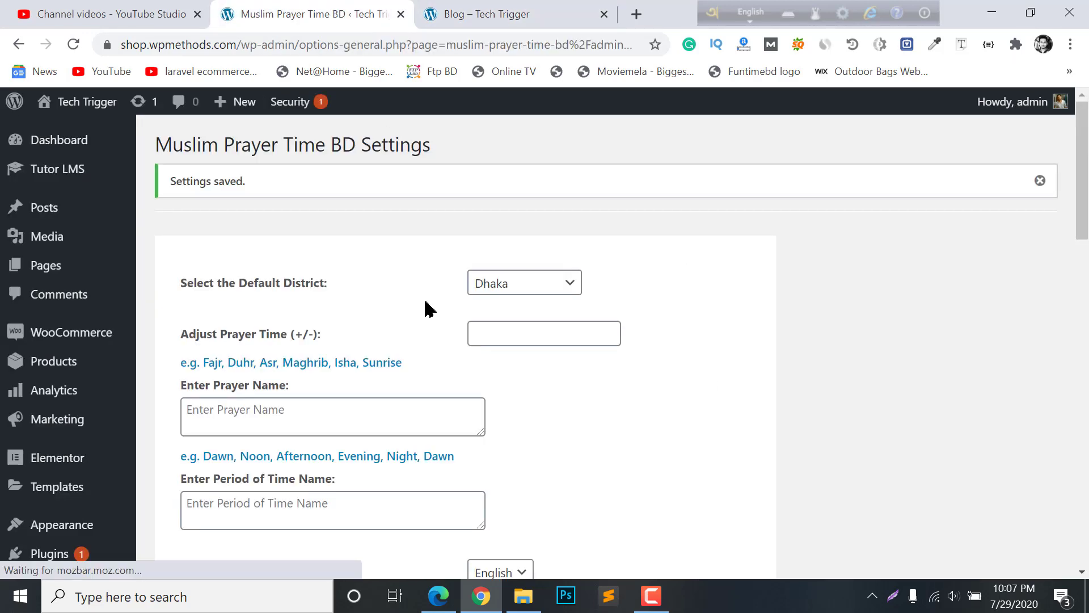
Enter the prayer names "Fajar, Duhr, Asr, Maghrib, Isha, Sunrise" and save the settings.
scroll(221, 275, "down", 2)
left_click(193, 285)
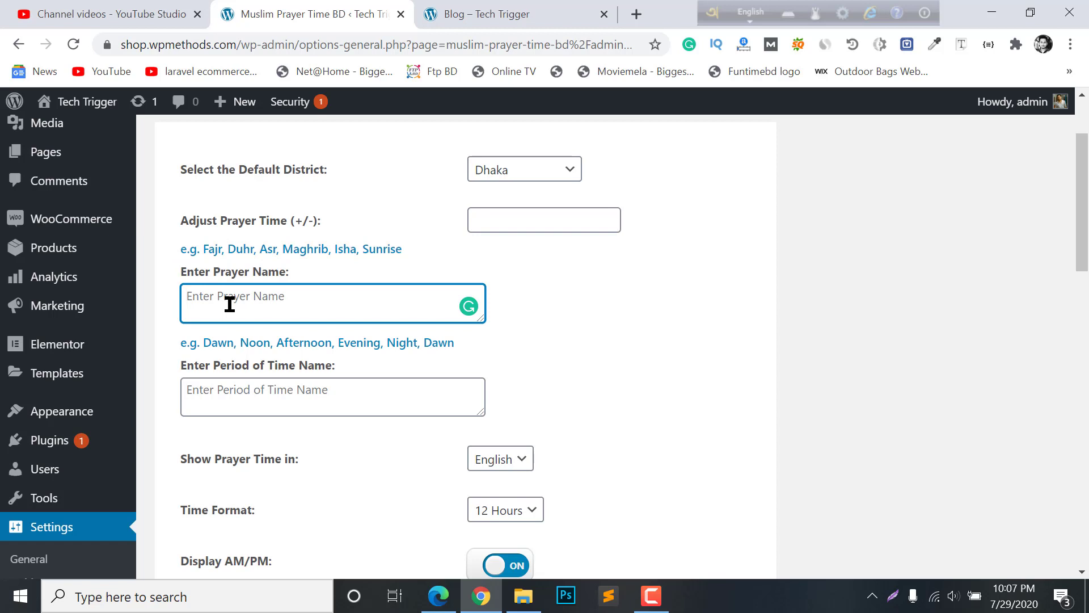
type("Fajar, Duhr, Asr, Maghrib, Isha")
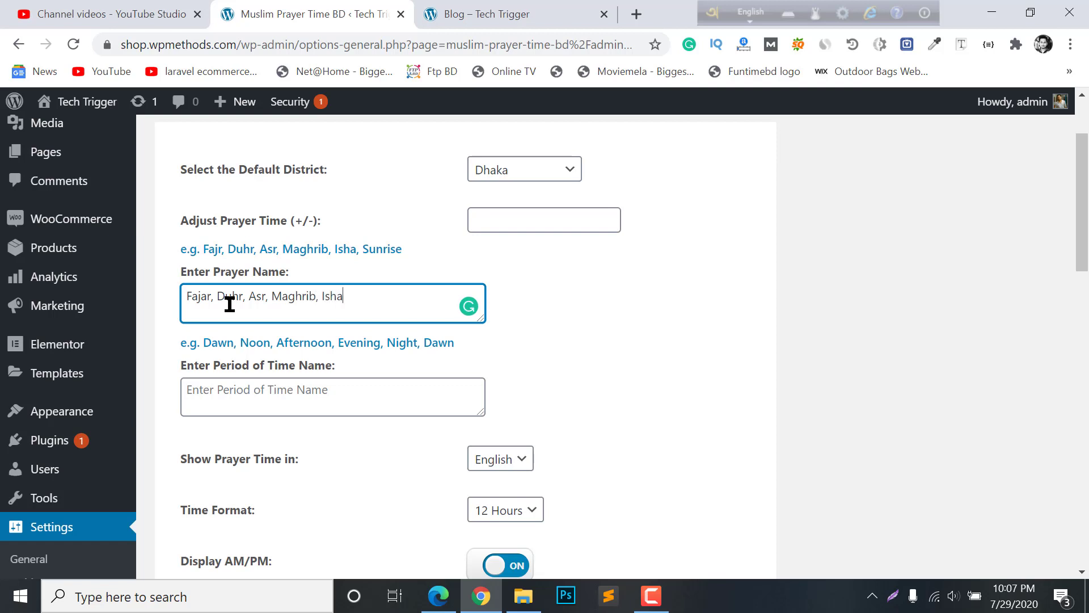
type(", Sunrise")
scroll(624, 329, "down", 15)
left_click(204, 214)
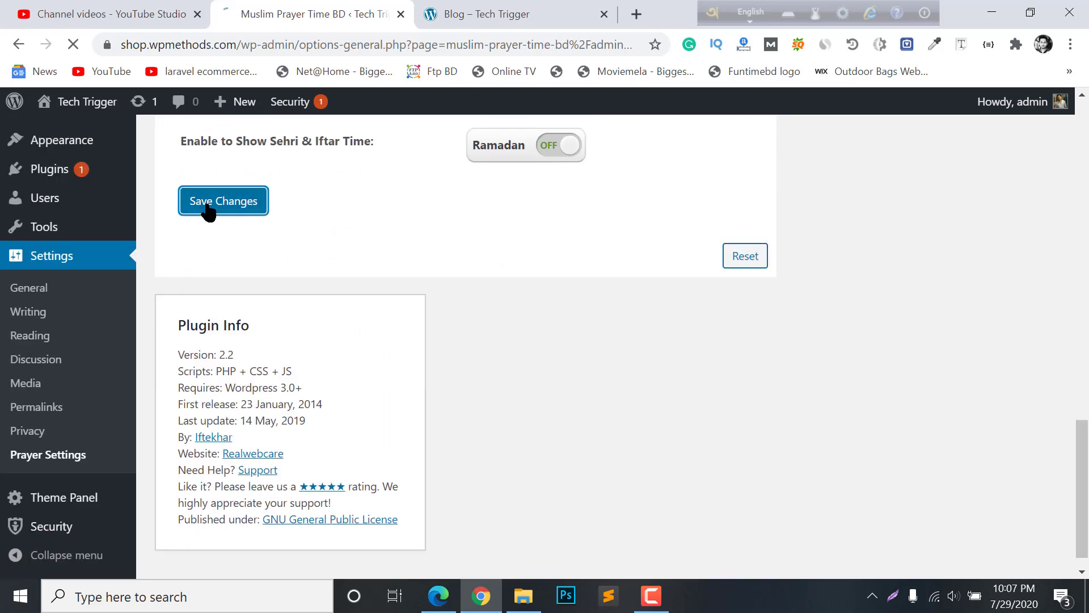
Reload the Blog page, check the prayer names in the widget, and return to the plugin settings.
left_click(482, 13)
left_click(73, 45)
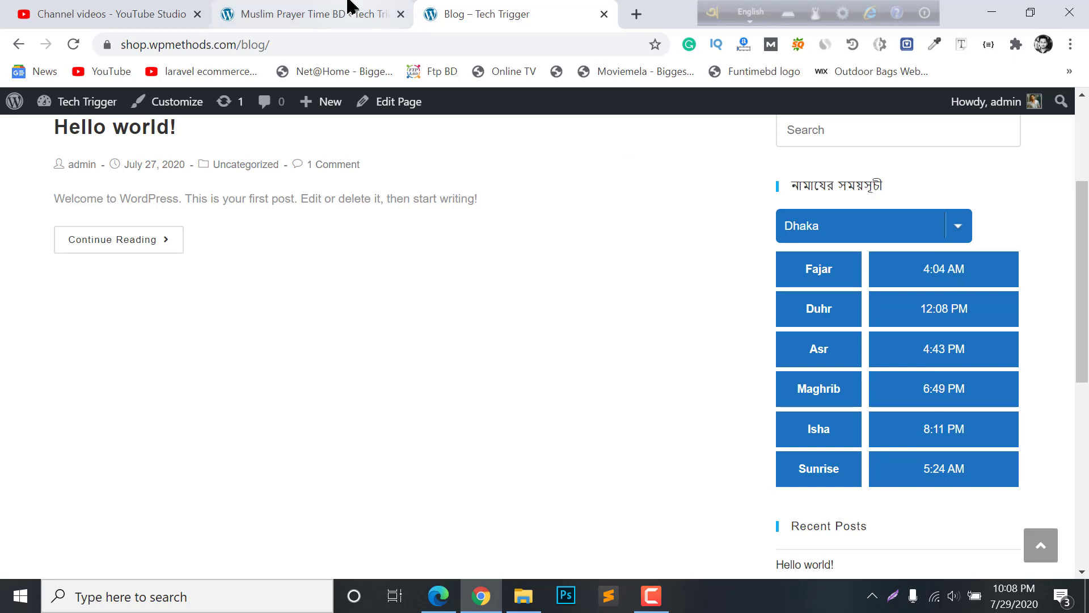
left_click(323, 8)
Try a value of 20 for Adjust Prayer Time and save the settings.
scroll(510, 314, "down", 2)
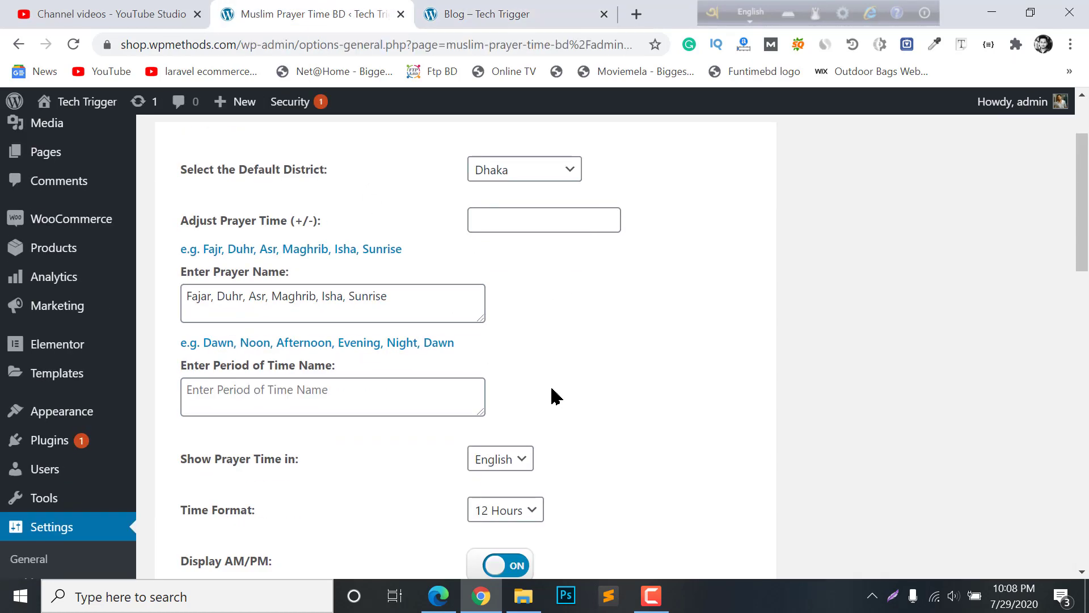
scroll(555, 396, "up", 2)
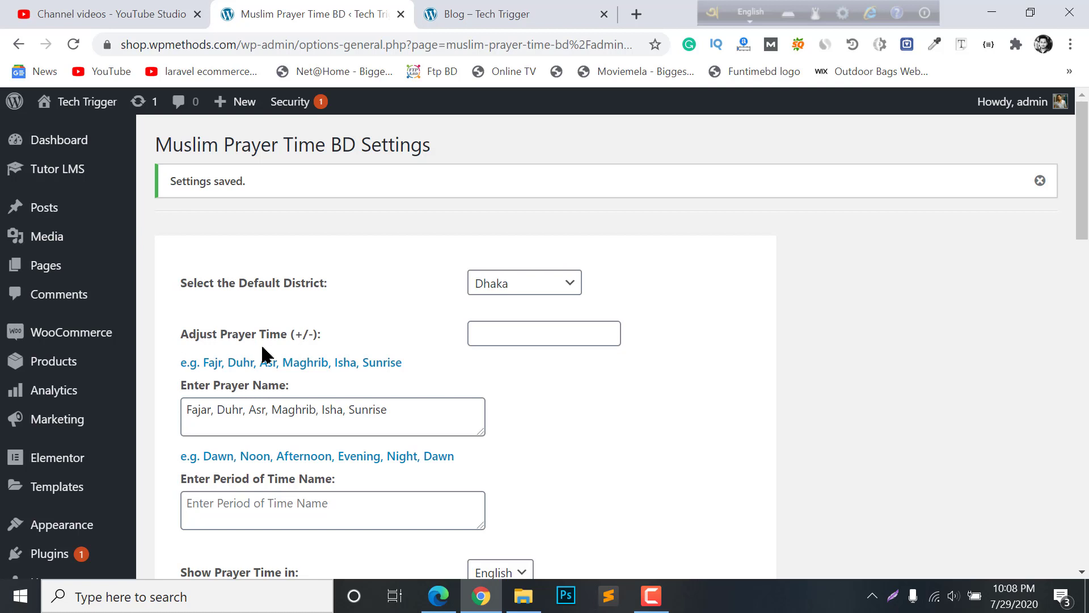
left_click(516, 322)
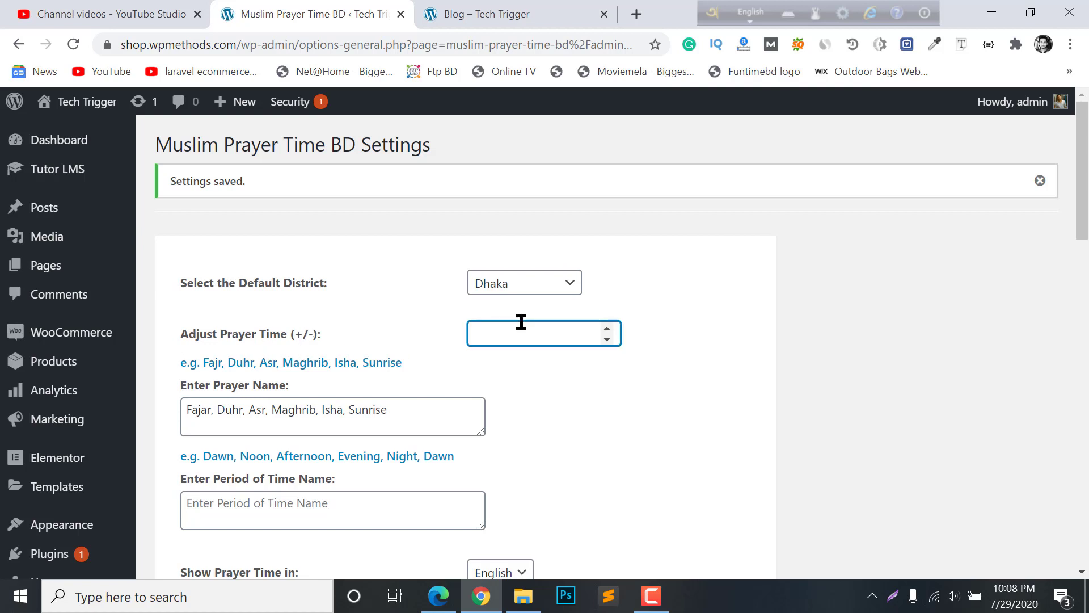
type("18")
scroll(633, 377, "down", 15)
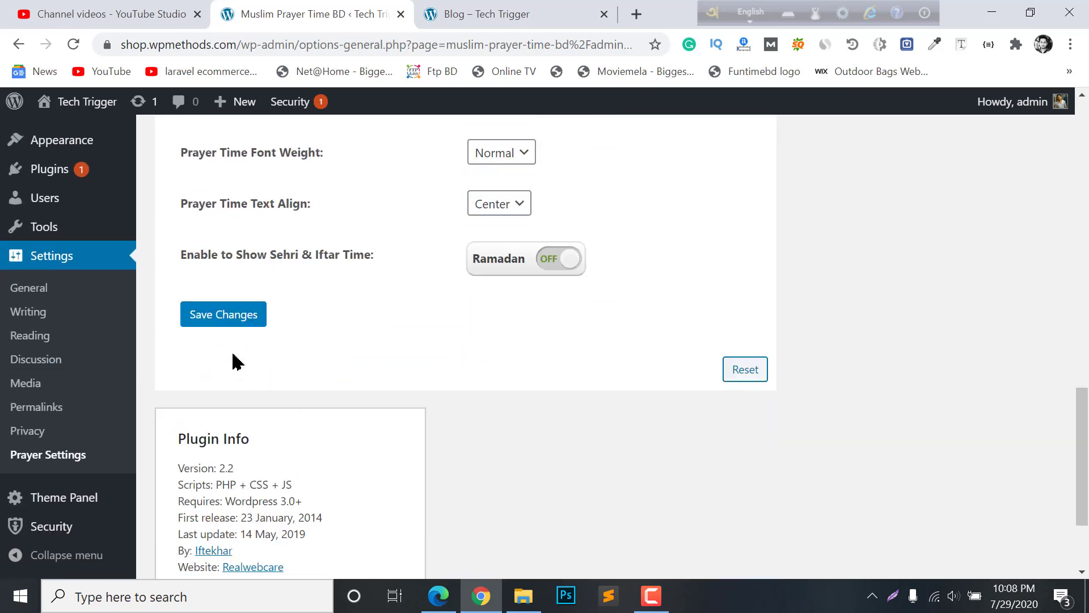
left_click(221, 319)
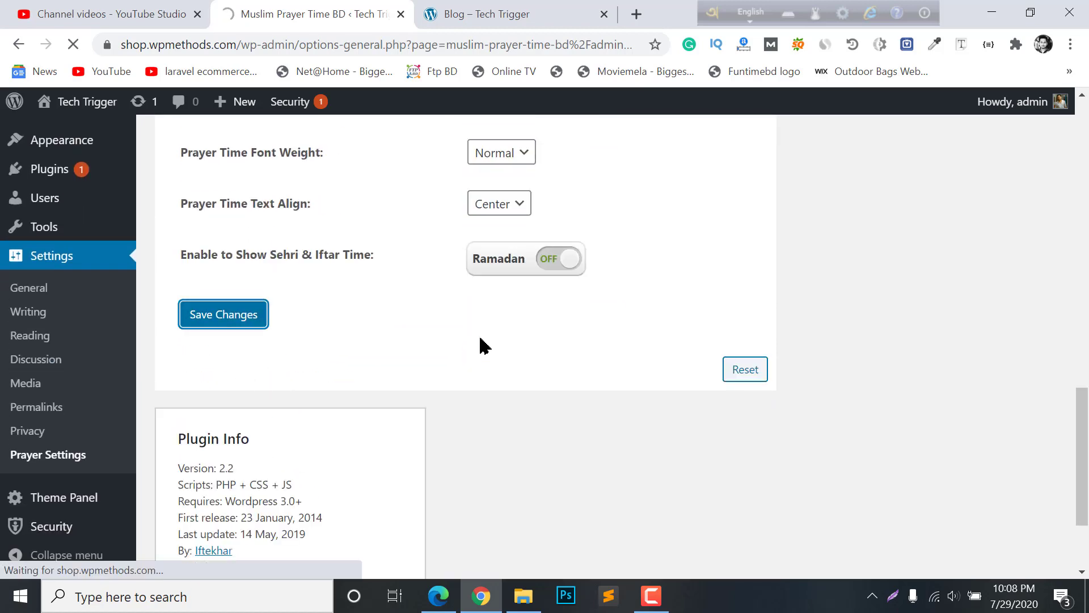
Reload the Blog page and compare the widget's prayer times with the Adjust Prayer Time value in the settings.
left_click(528, 9)
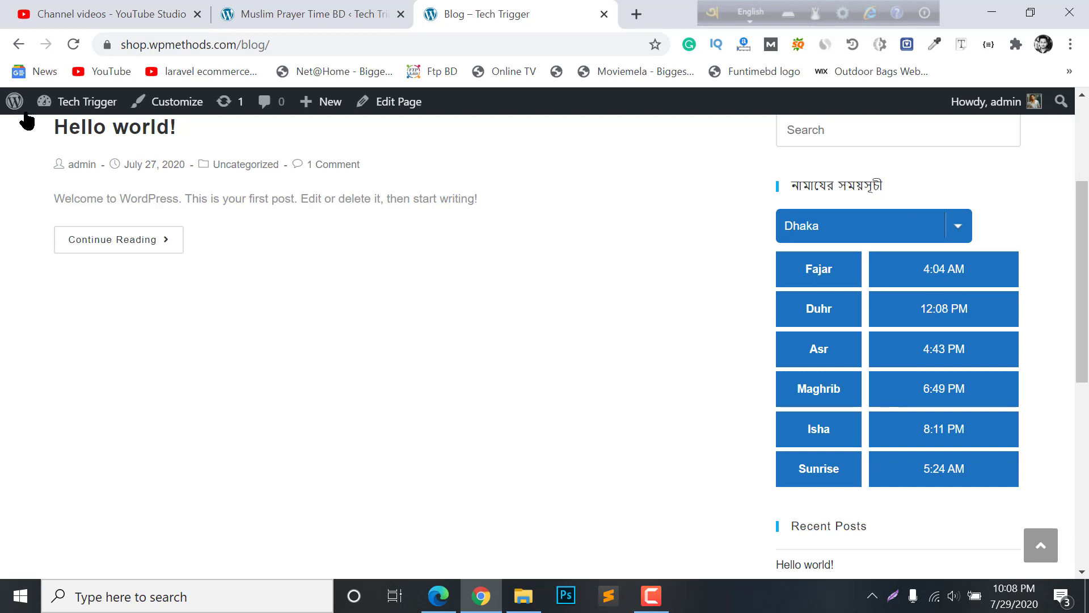
left_click(73, 44)
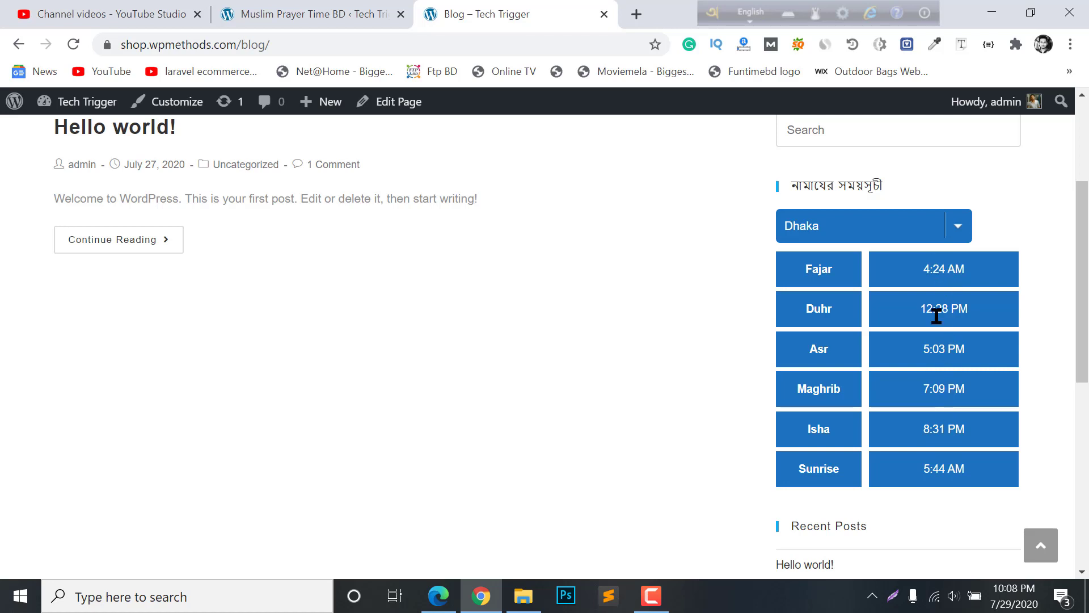
left_click(301, 12)
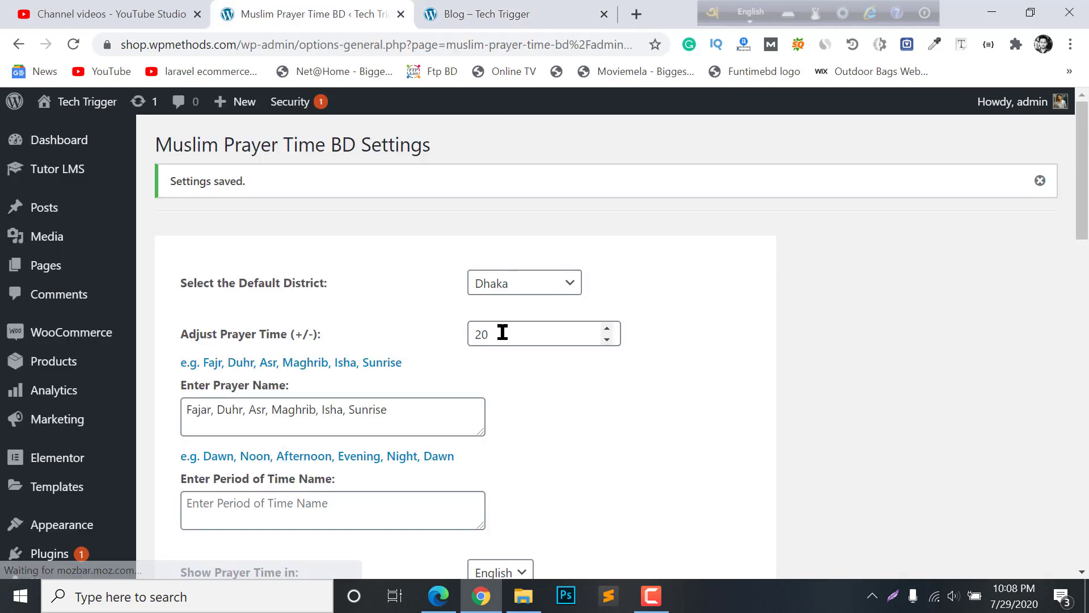
left_click_drag(502, 333, 441, 336)
left_click(484, 7)
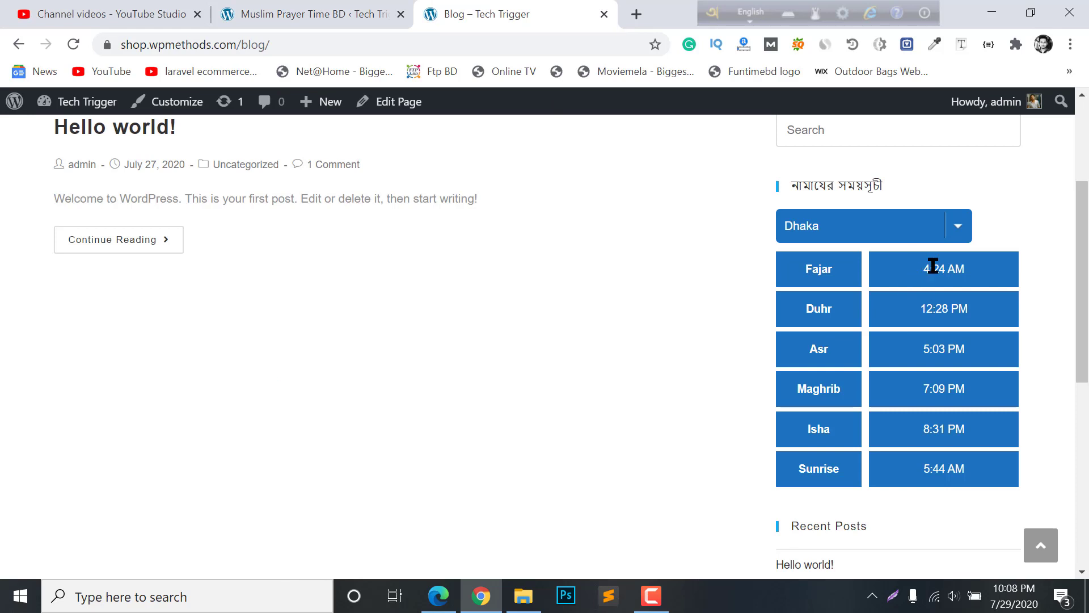
left_click(236, 8)
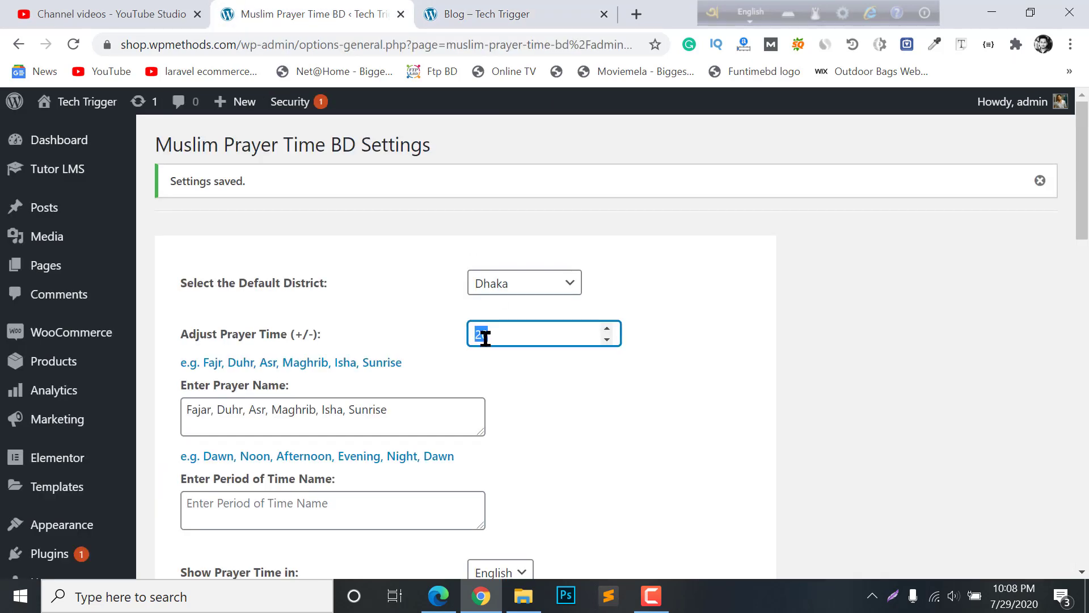
Clear the Adjust Prayer Time value.
left_click_drag(516, 333, 407, 318)
left_click(606, 339)
left_click_drag(607, 339, 607, 339)
left_click(606, 329)
double_click(485, 334)
key("BackSpace")
key("BackSpace")
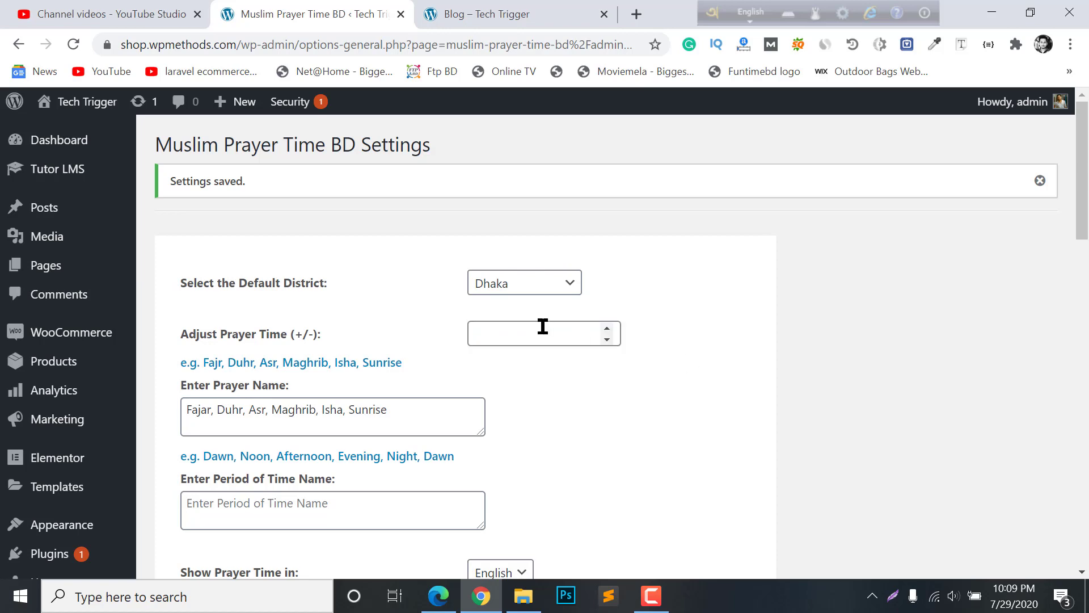
Set the Prayer Time Font Weight to Bold and save the settings.
scroll(526, 314, "down", 10)
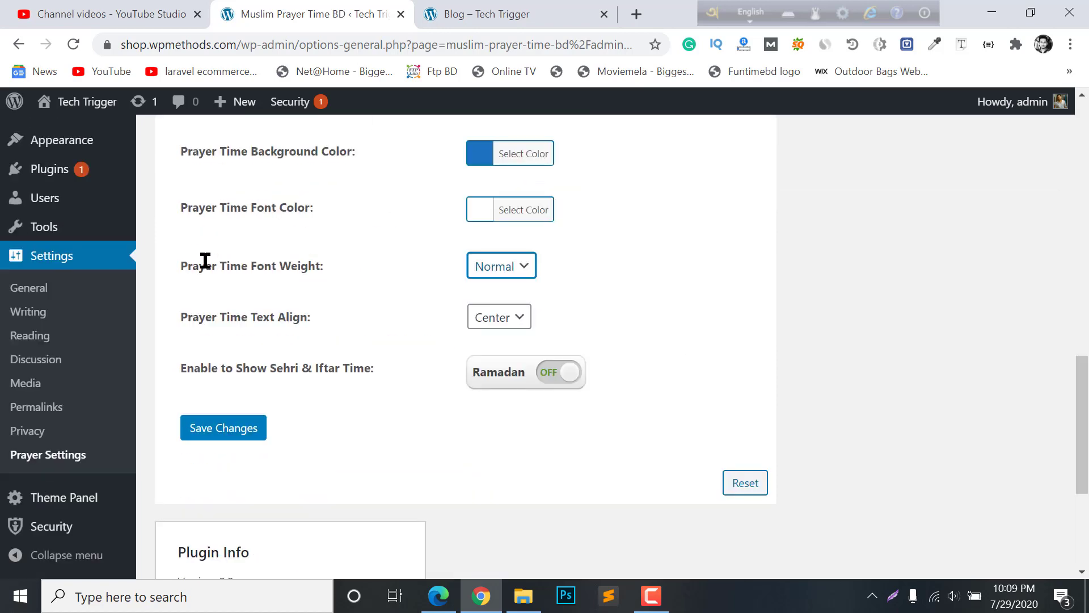
left_click(505, 267)
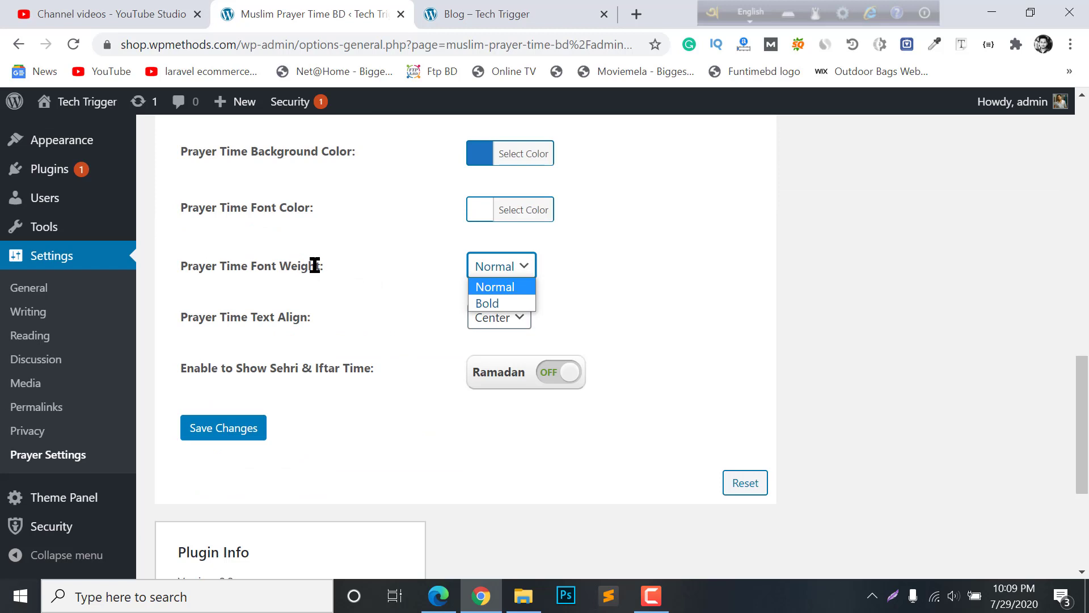
left_click(486, 303)
key("Return")
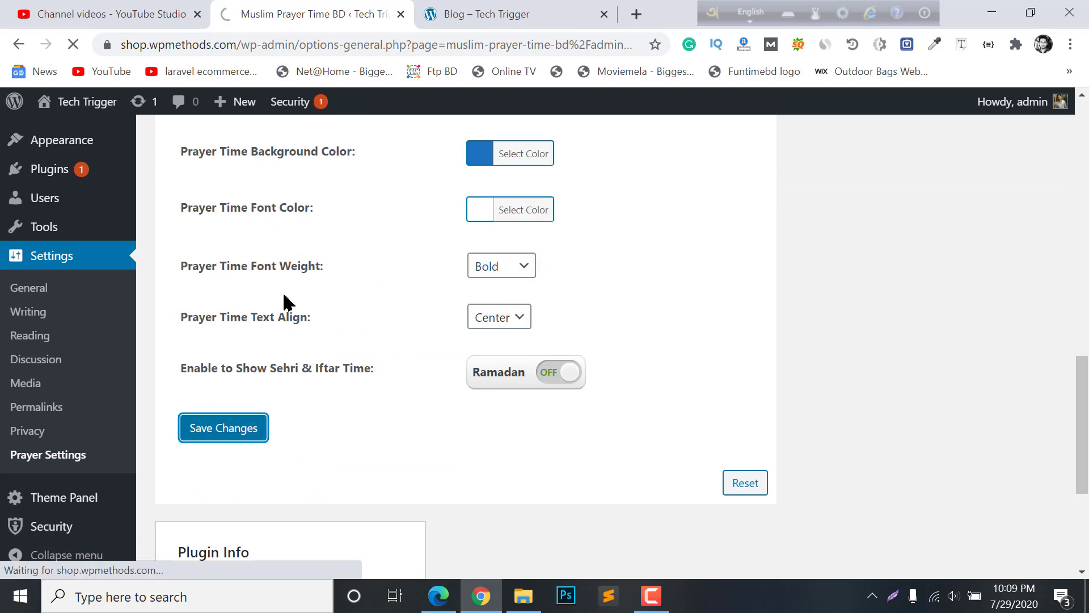
Reload the Blog page to check the prayer time font weight and switch the widget's district to Chapainawabganj.
left_click(637, 14)
left_click(527, 8)
left_click(72, 44)
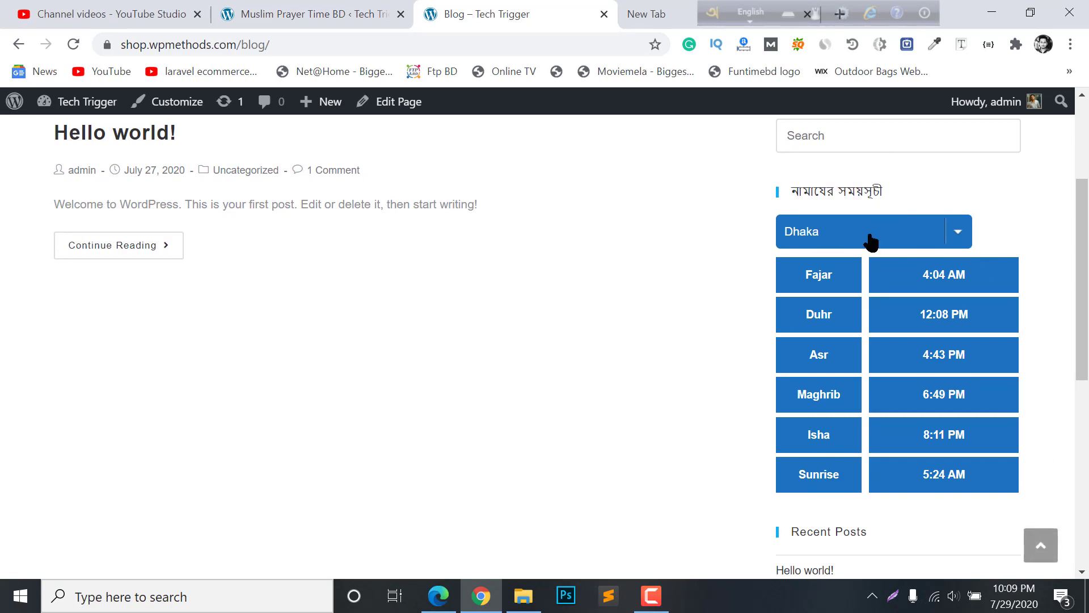
left_click(919, 236)
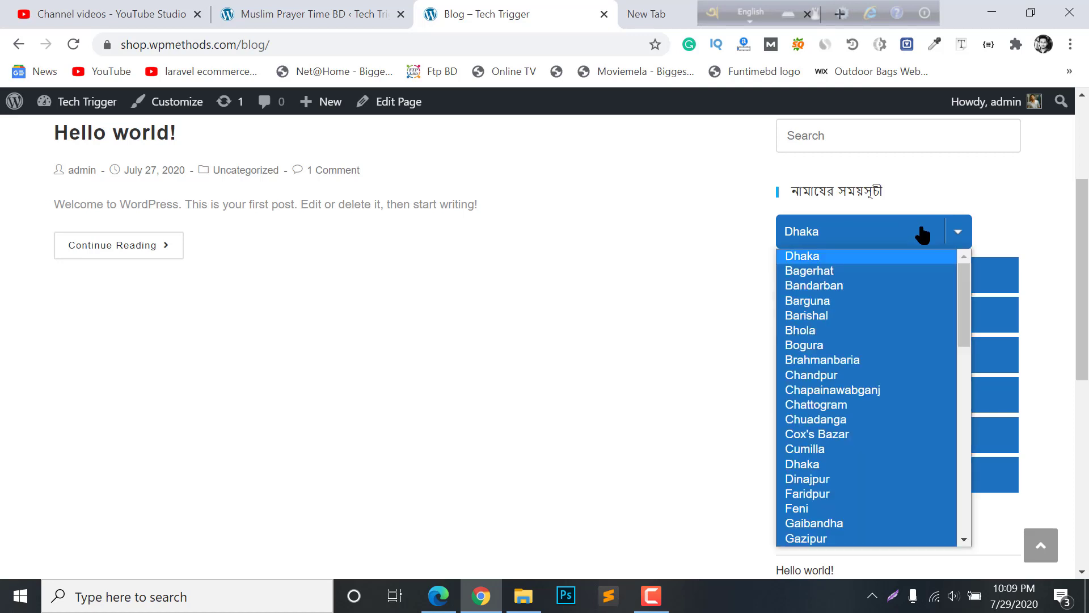
left_click(821, 400)
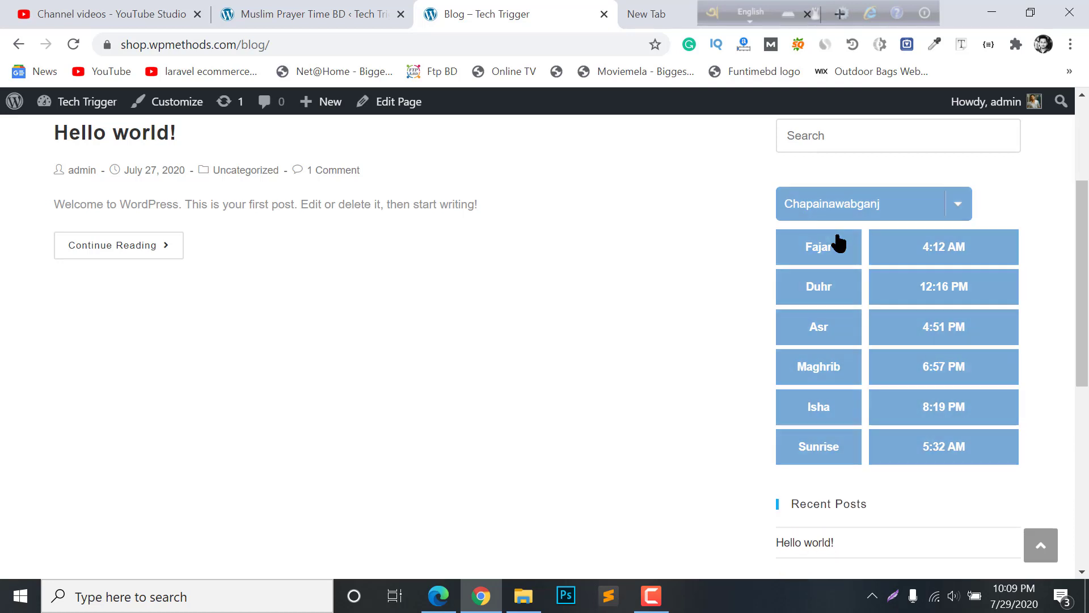
Open the widget's district list and reload the Blog page to check the prayer times.
left_click(906, 205)
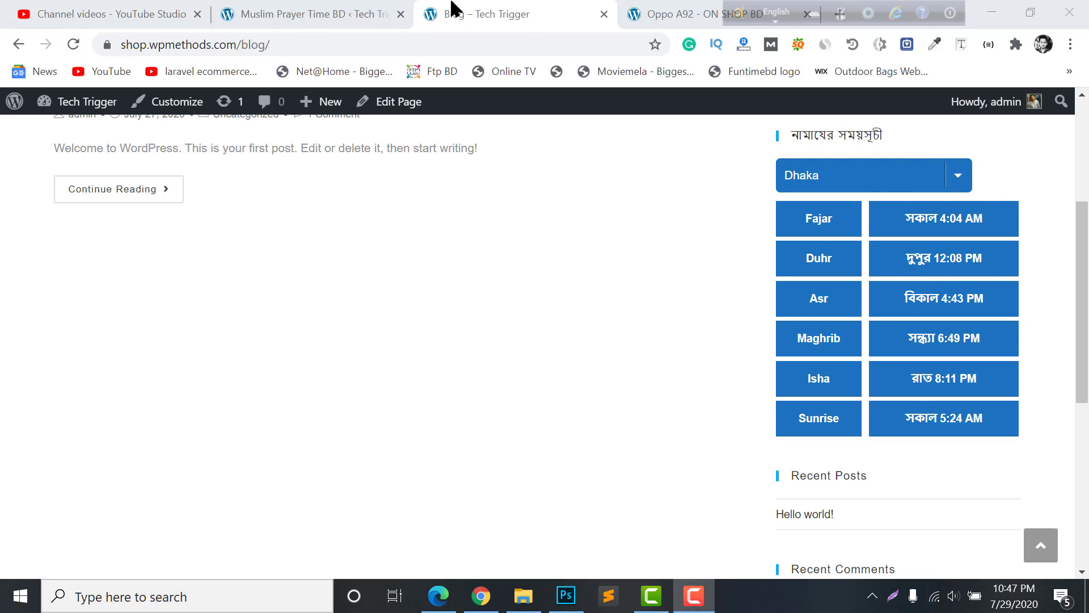
left_click(72, 45)
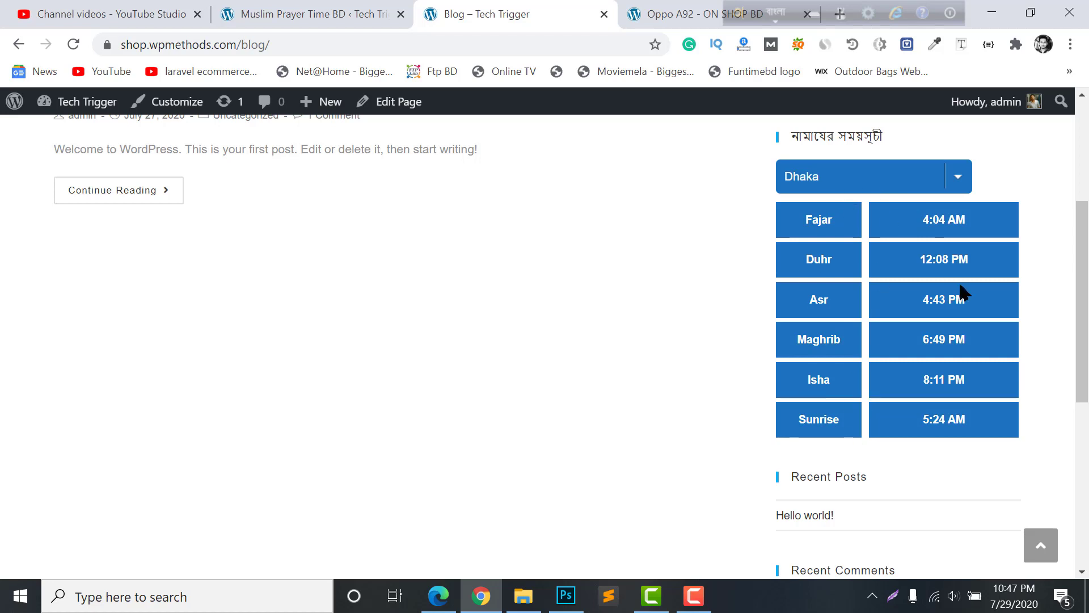
Copy the example "Dawn, Noon, Afternoon, Evening, Night, Dawn" into the Period of Time Name setting of Muslim Prayer Time BD.
left_click(271, 22)
scroll(341, 397, "down", 2)
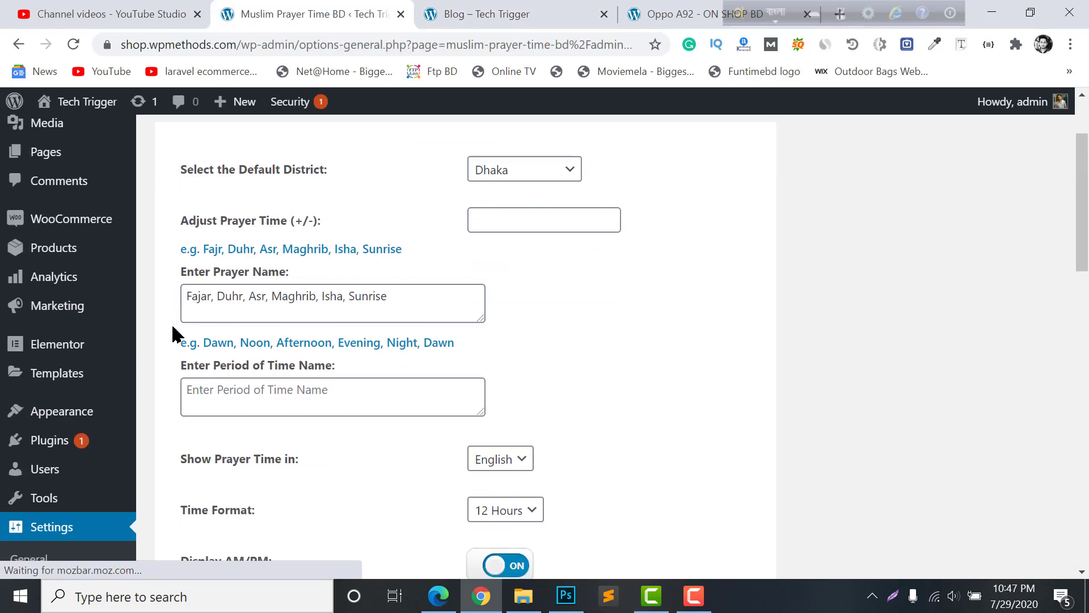
left_click(237, 397)
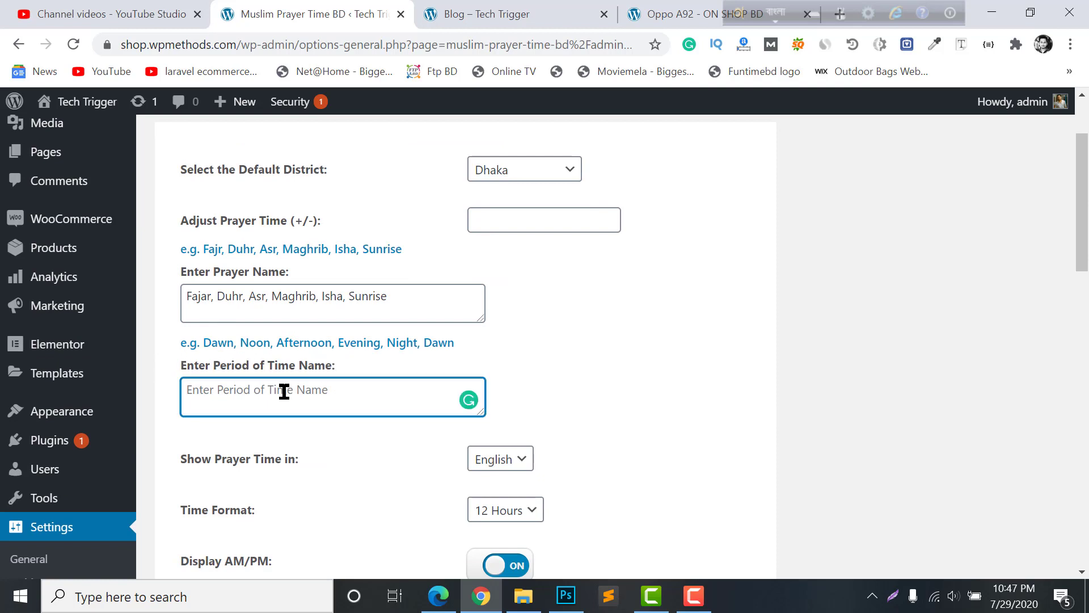
scroll(284, 391, "down", 2)
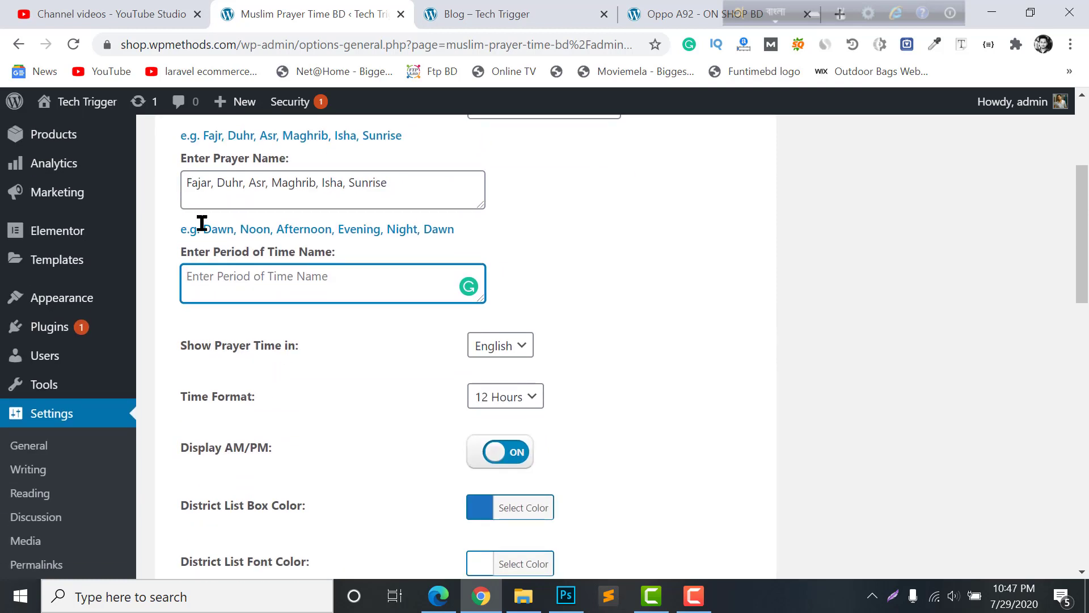
mouse_move(208, 225)
left_mouse_down()
mouse_move(280, 243)
mouse_move(212, 231)
left_mouse_up()
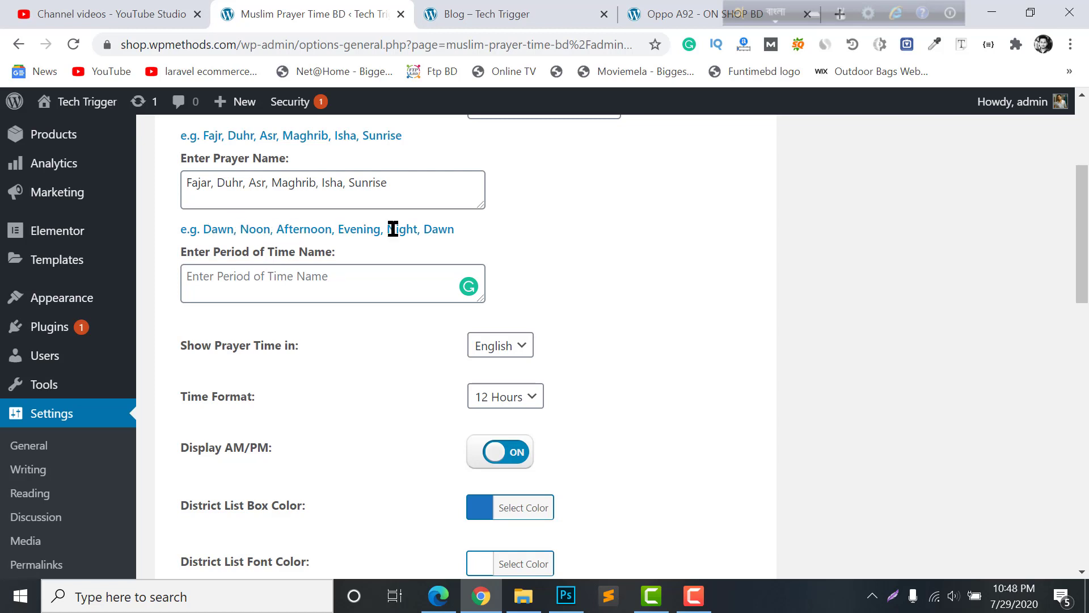
left_click_drag(204, 234, 466, 235)
left_click(261, 224)
left_click_drag(205, 229, 454, 228)
key("ctrl+c")
left_click(333, 282)
key("ctrl+v")
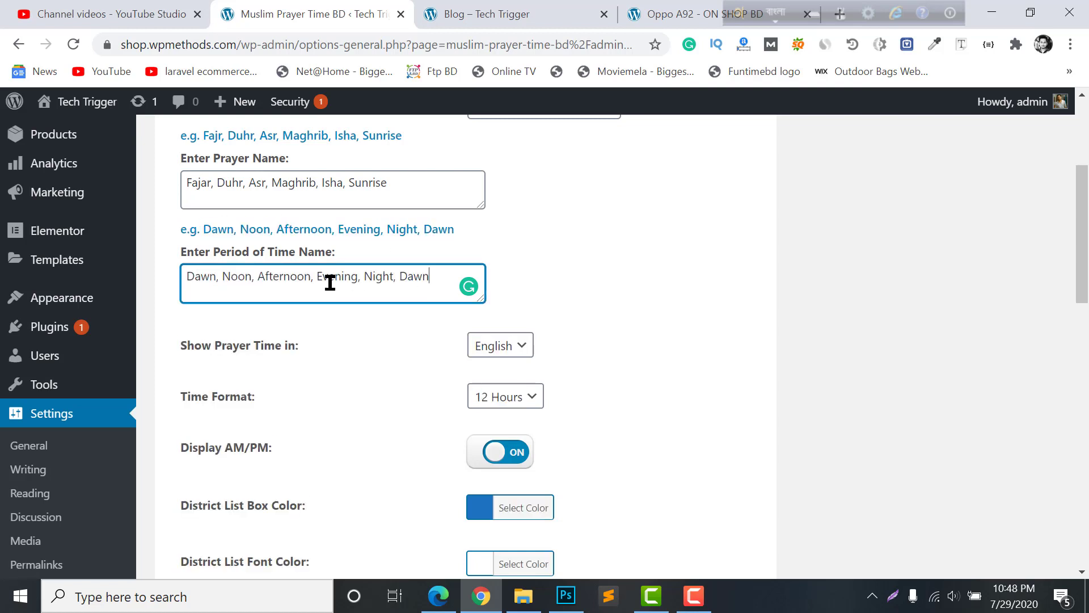
Save the settings and reload the Blog page to check the period names in the widget.
scroll(471, 306, "down", 12)
left_click(210, 181)
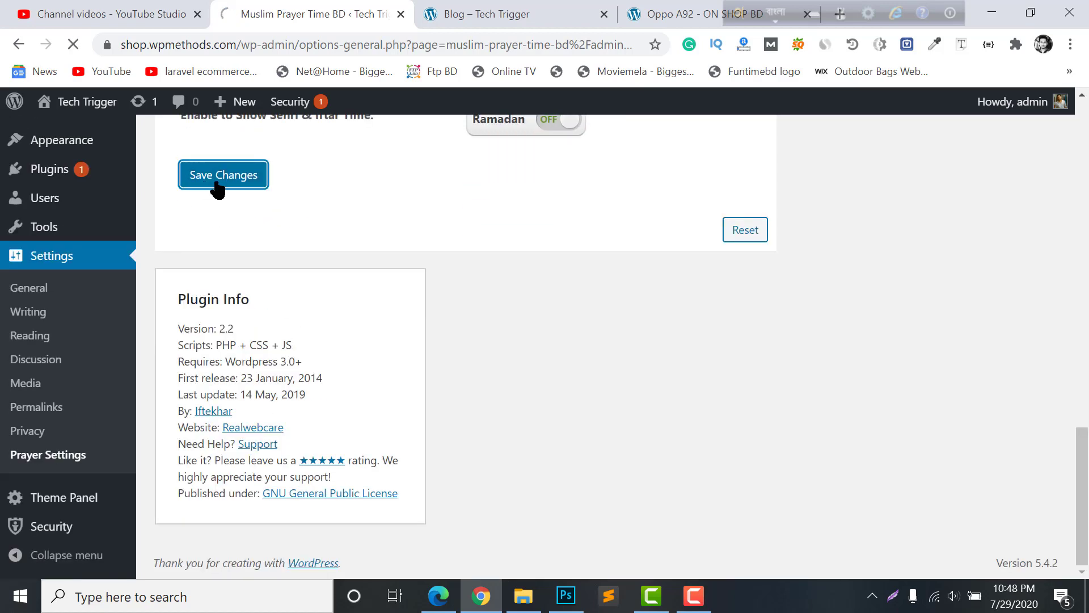
left_click(474, 13)
left_click(73, 44)
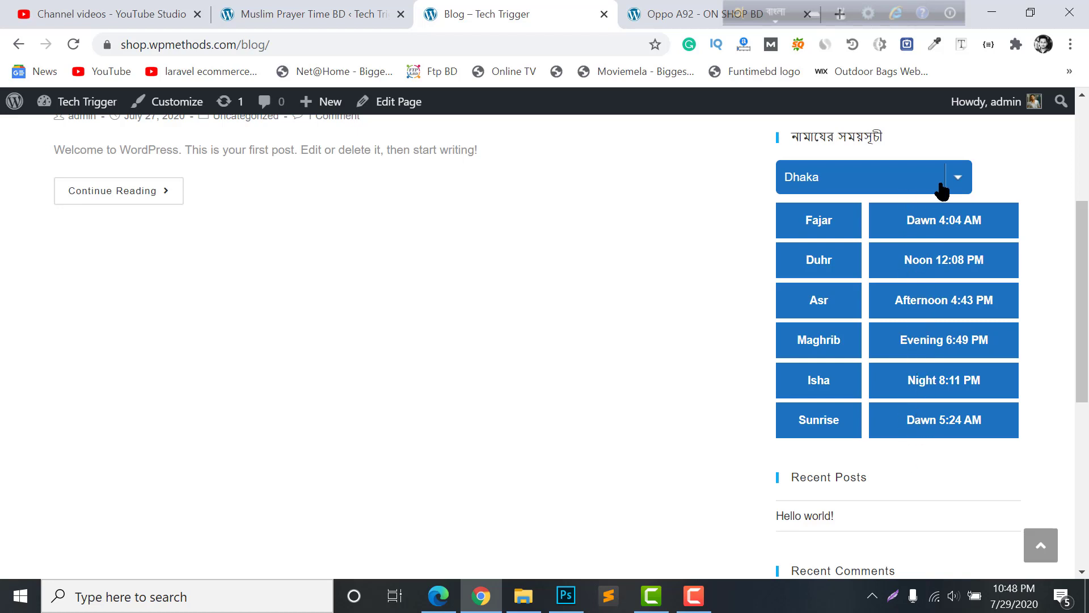
Replace the Period of Time Name entries in the plugin settings with the Bangla words "সকাল, সুপুর, ".
left_click(310, 11)
scroll(318, 442, "down", 2)
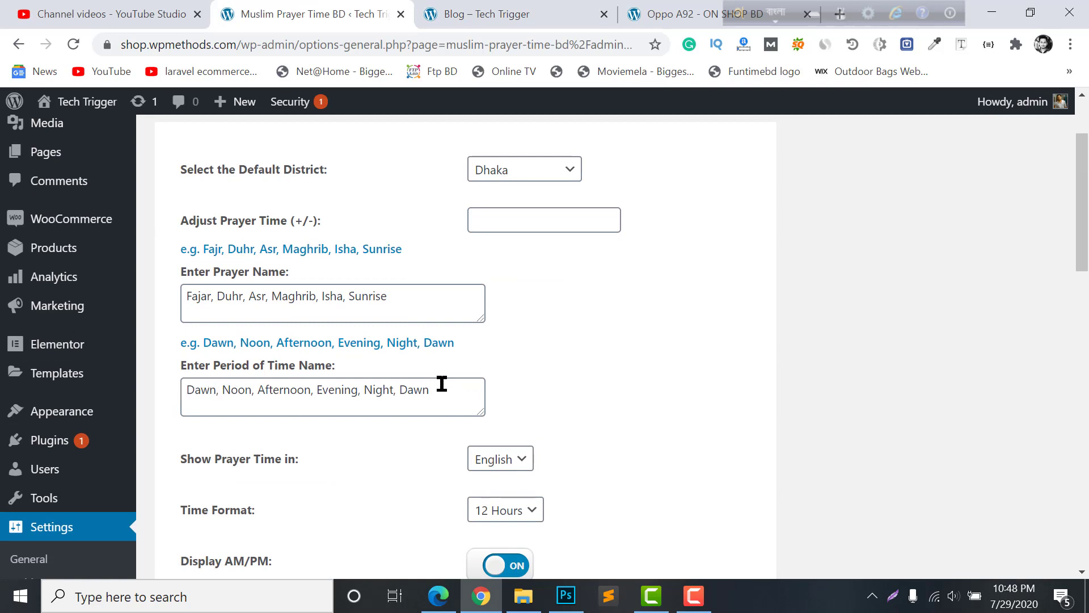
left_click_drag(442, 384, 180, 391)
key("BackSpace")
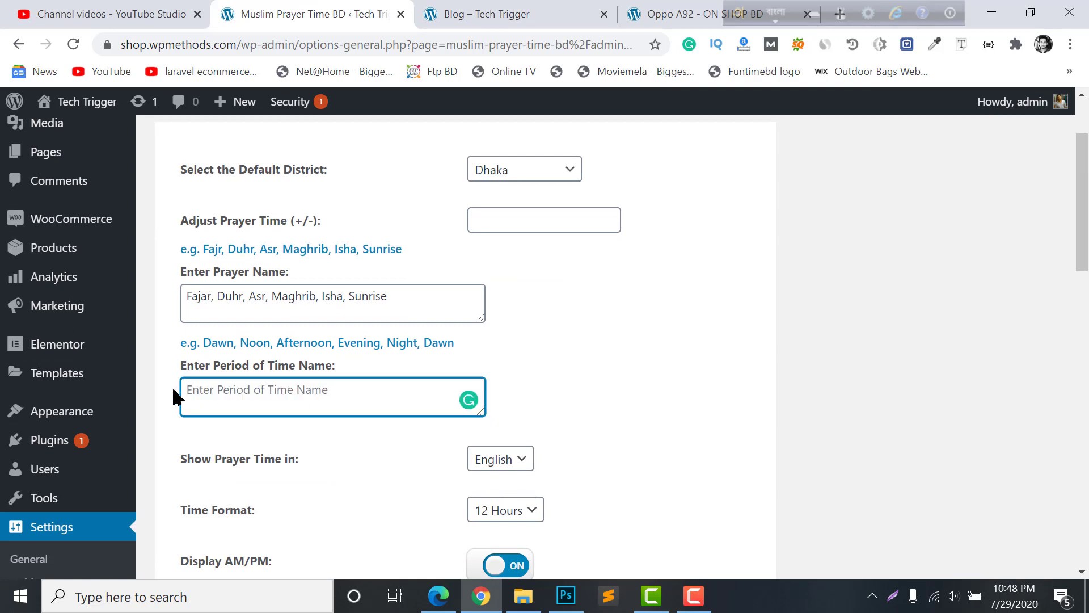
type("sola")
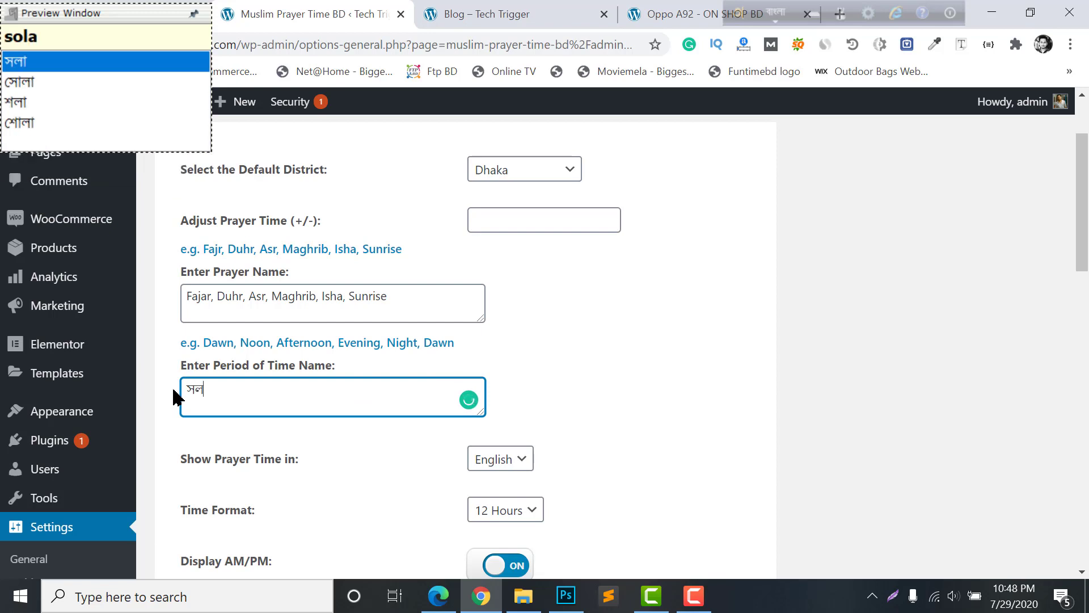
key("BackSpace")
key("BackSpace")
type("kal")
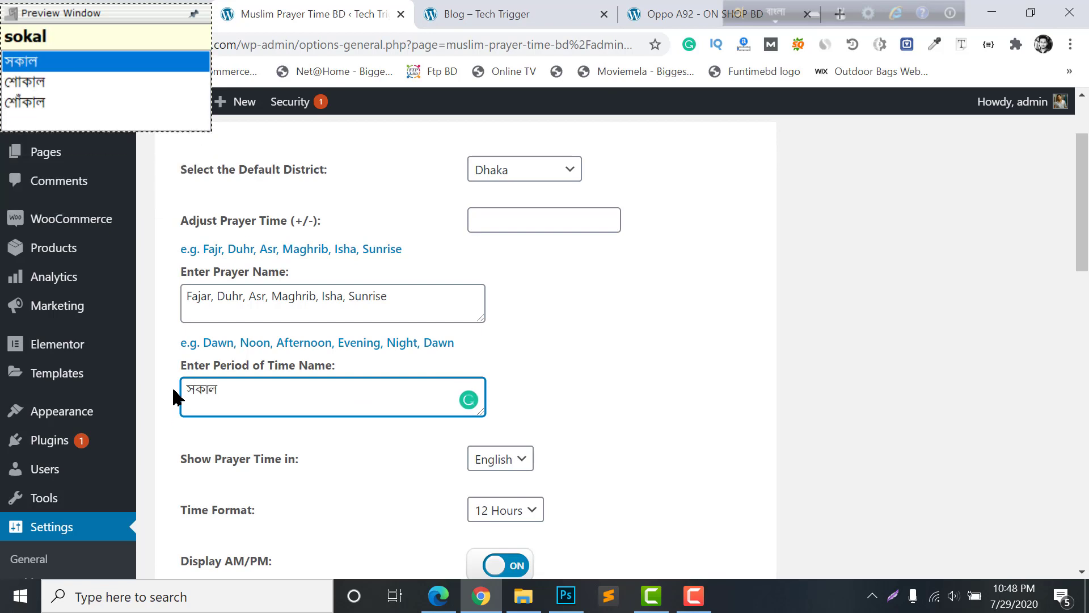
type(", su")
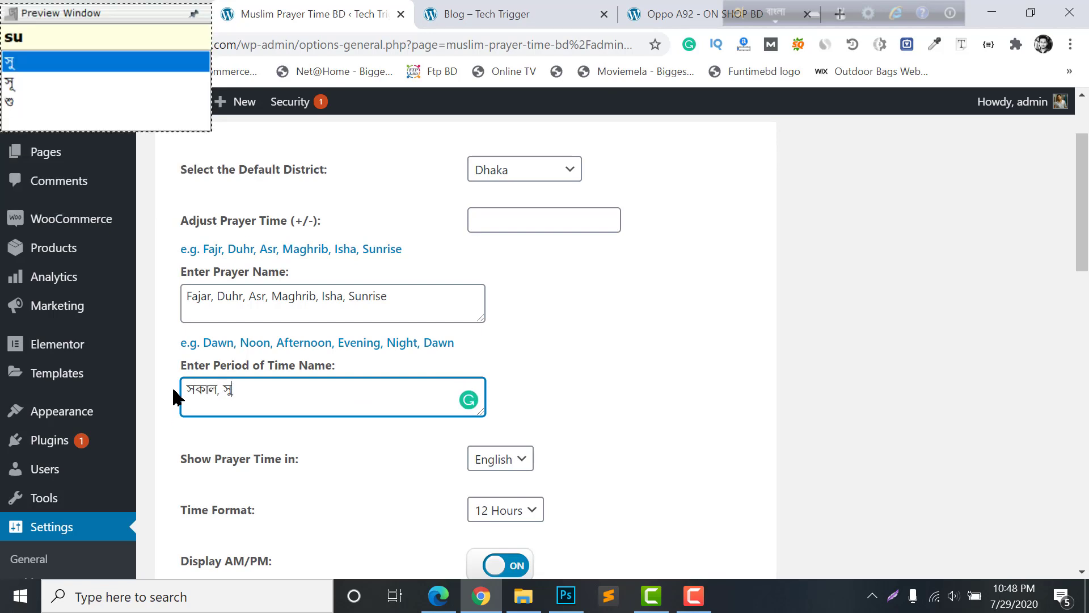
type("pur")
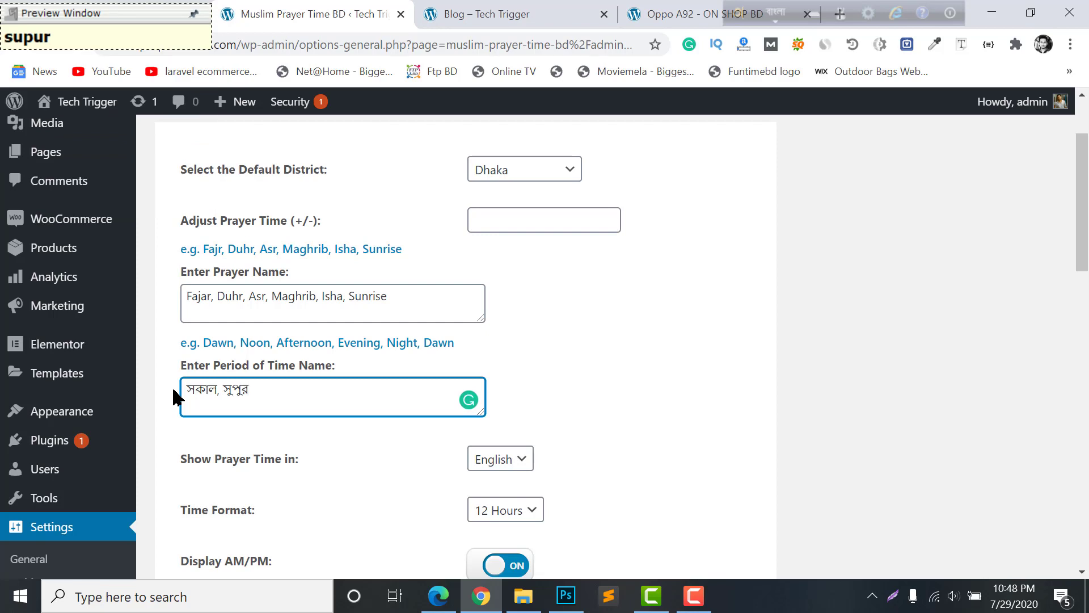
type(", ")
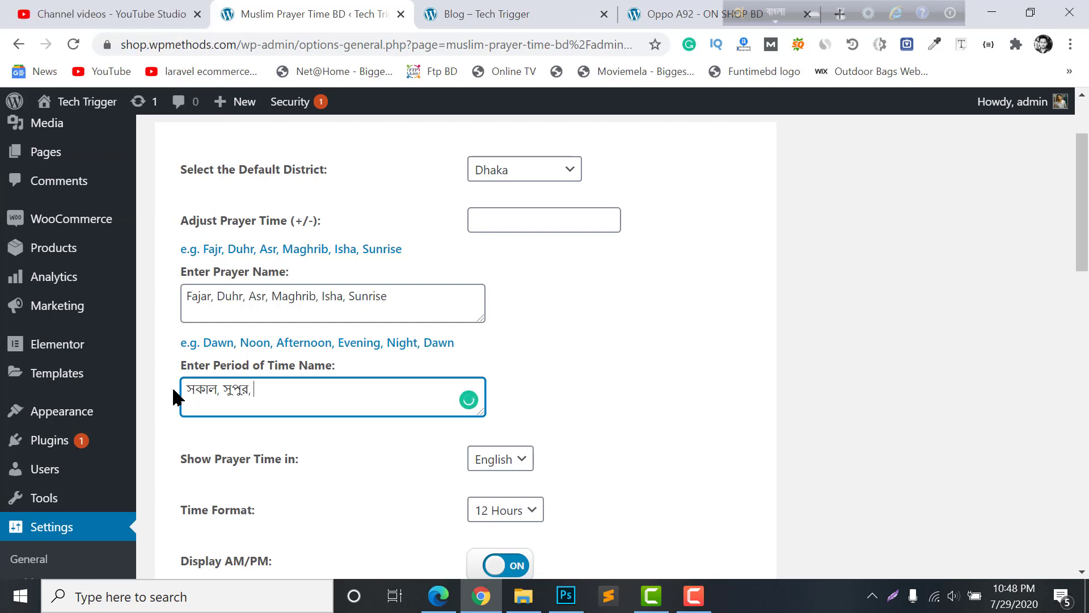
Complete the Period of Time Name list by adding "বিকাল, সন্ধ্যা, রাত, সকাল" after the first two words.
type("bikal, ga")
key("BackSpace")
key("BackSpace")
type("so")
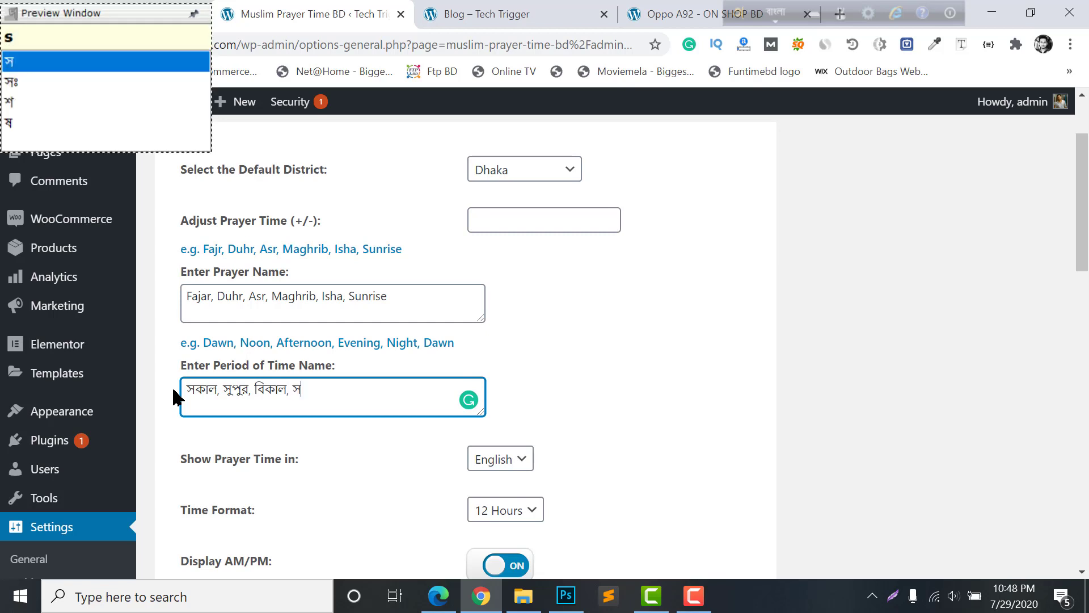
type("nd")
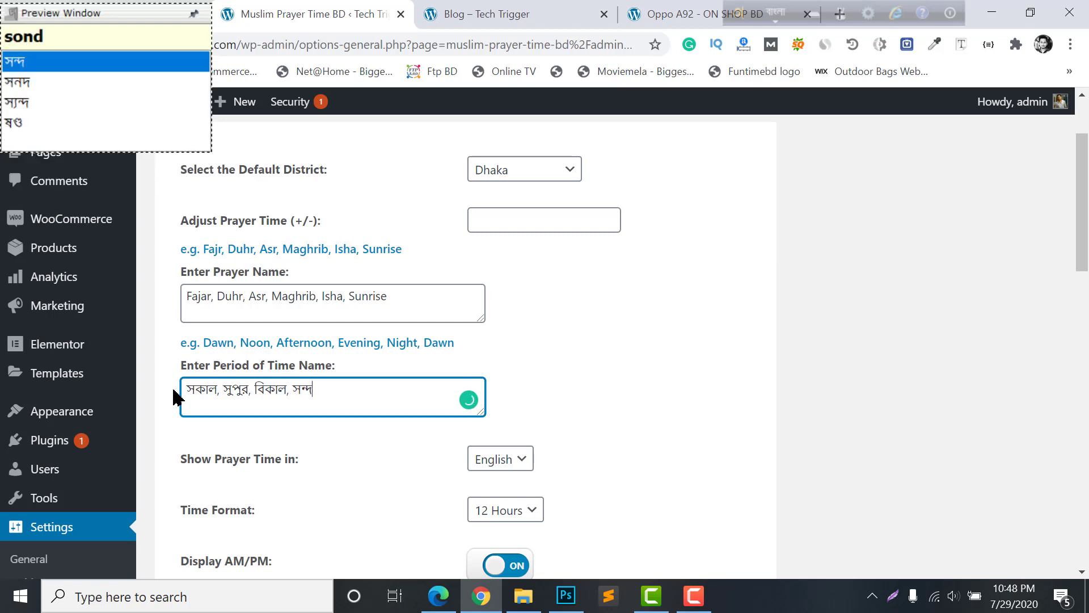
type("ha")
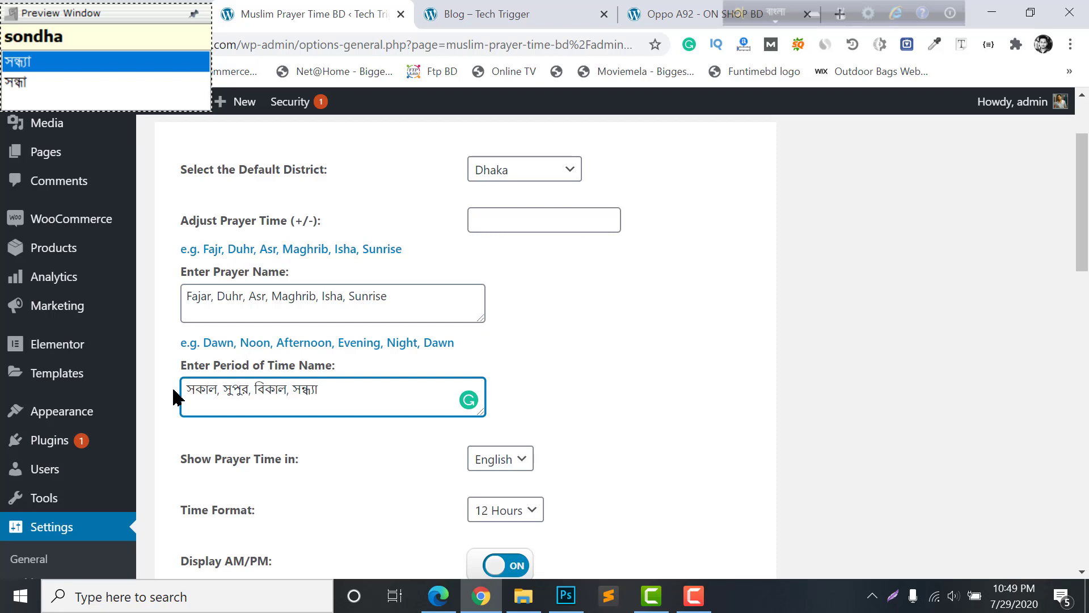
type(", ")
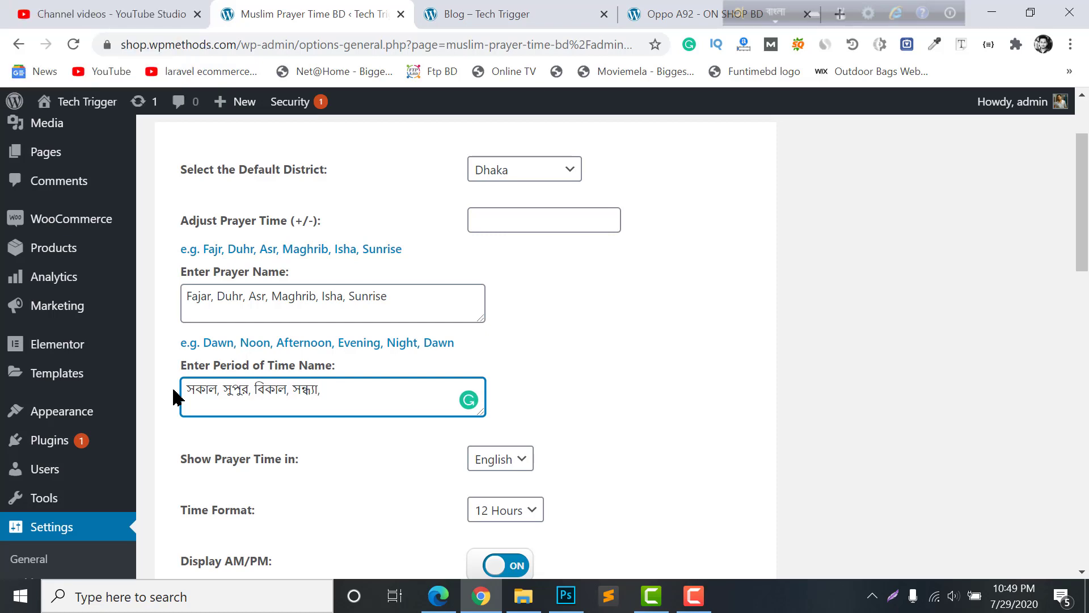
type("rat")
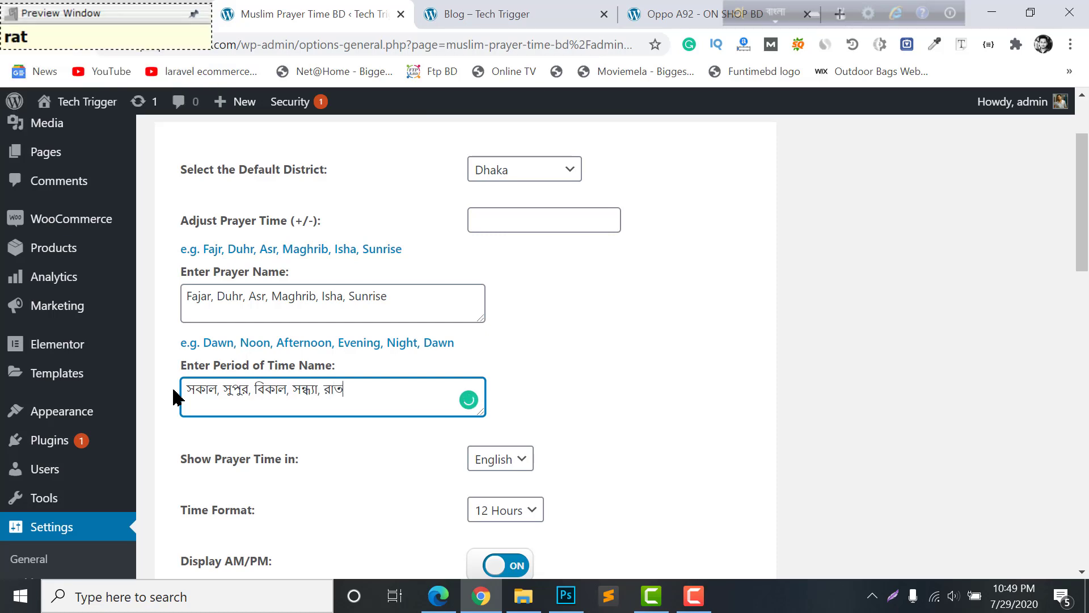
type(", soak")
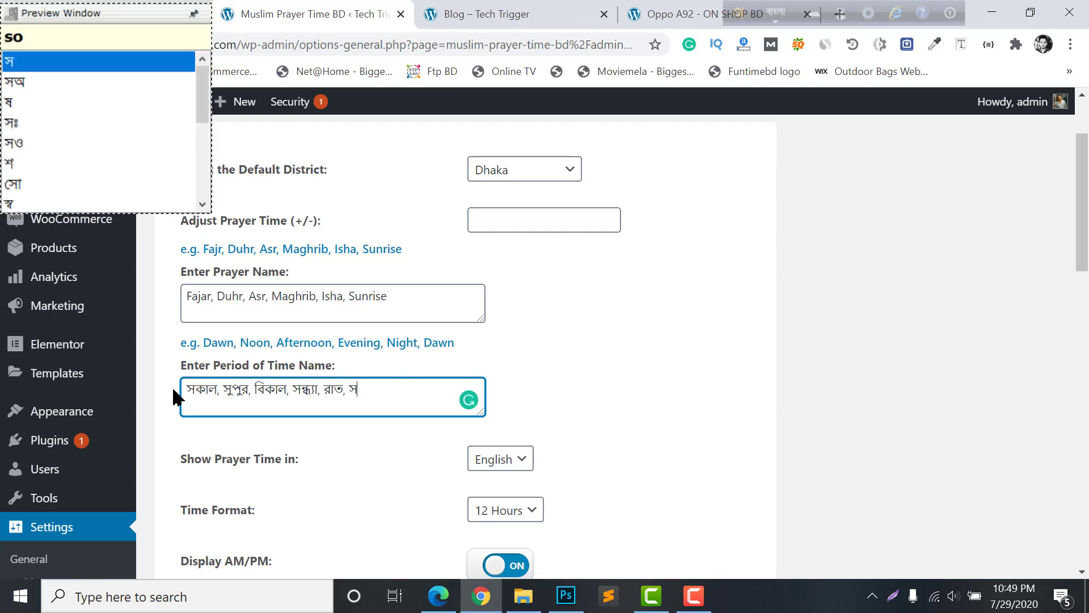
key("BackSpace")
key("BackSpace")
type("kal")
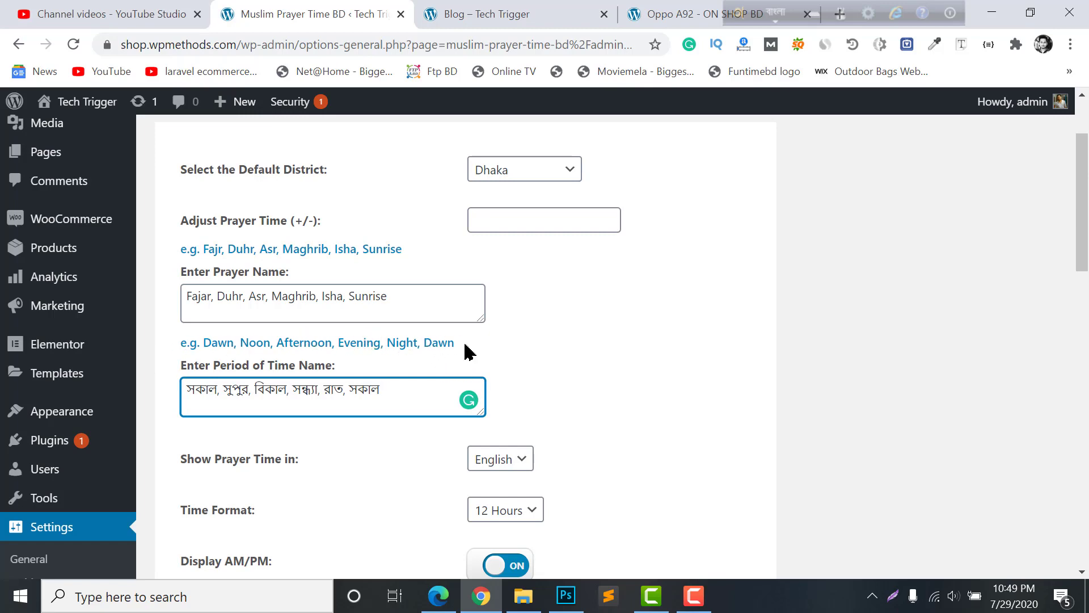
Set Show Prayer Time in to Bangla and turn off Display AM/PM.
scroll(402, 396, "down", 2)
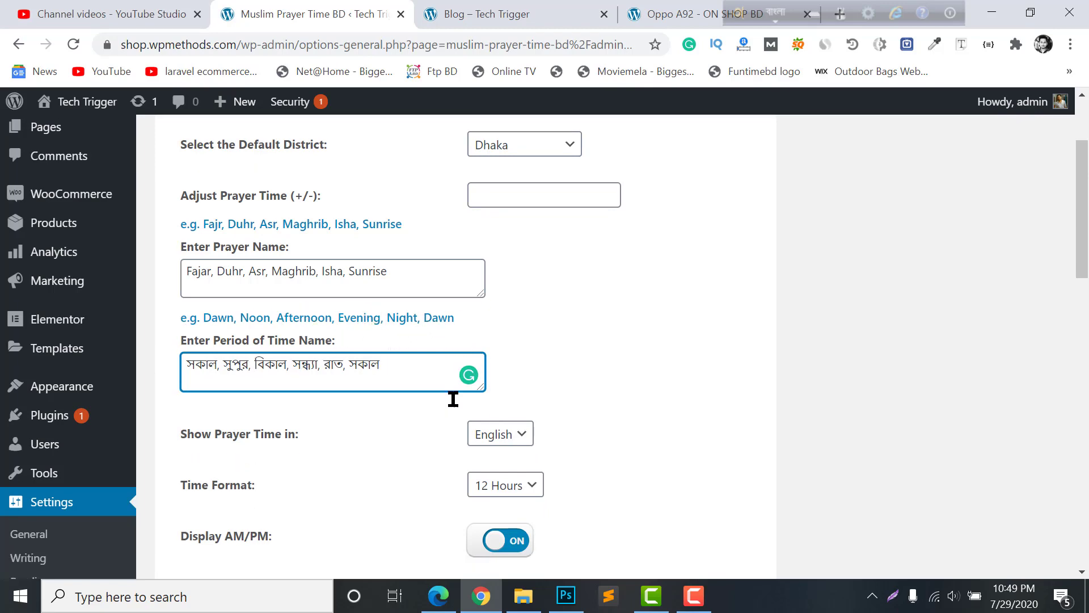
scroll(389, 284, "up", 2)
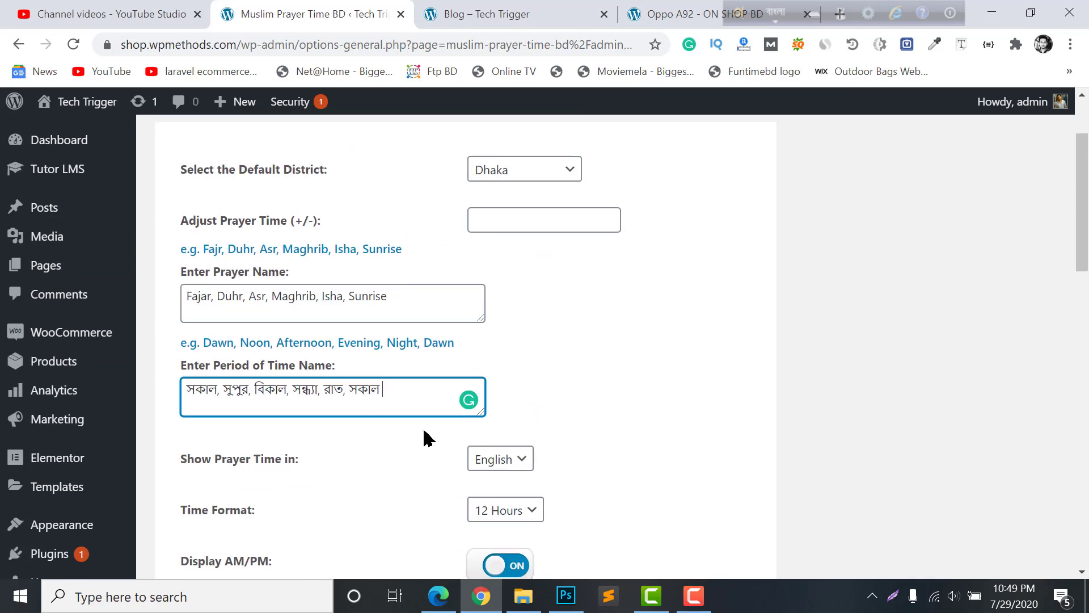
left_click(520, 461)
left_click(502, 487)
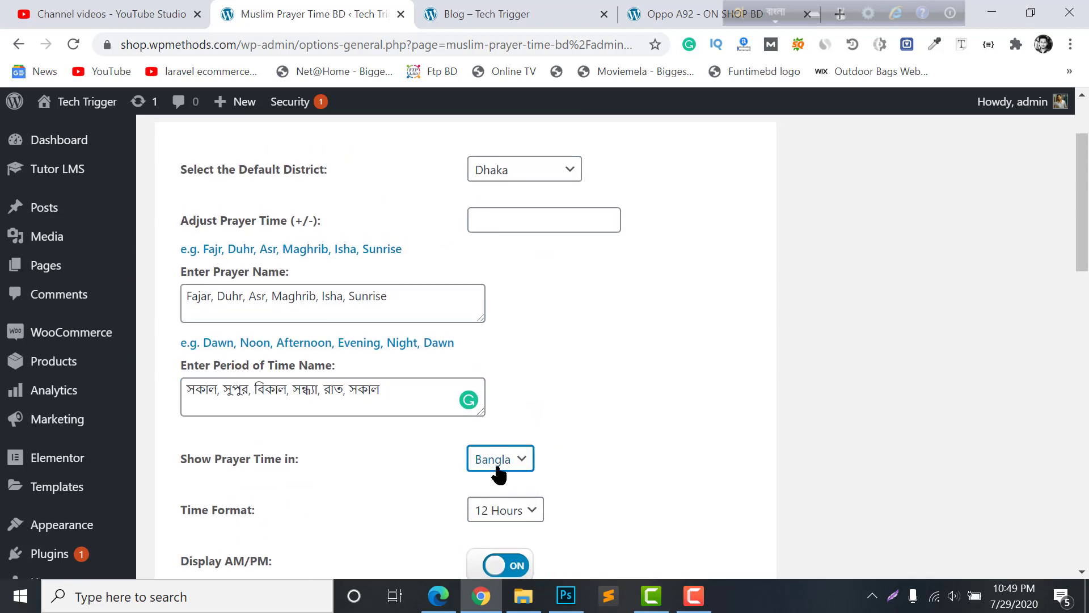
scroll(517, 460, "down", 4)
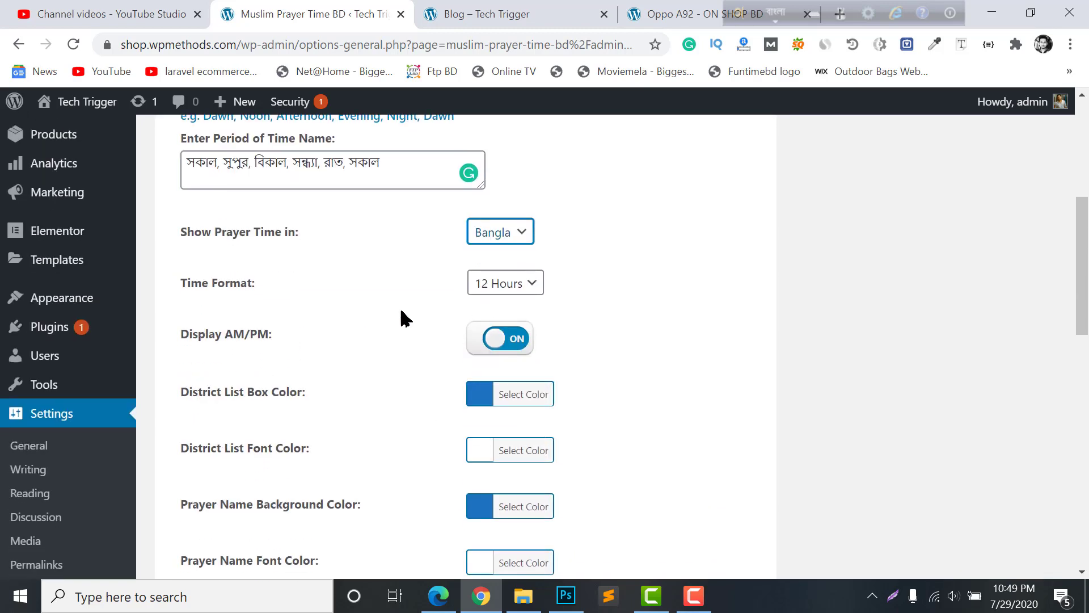
left_click(529, 339)
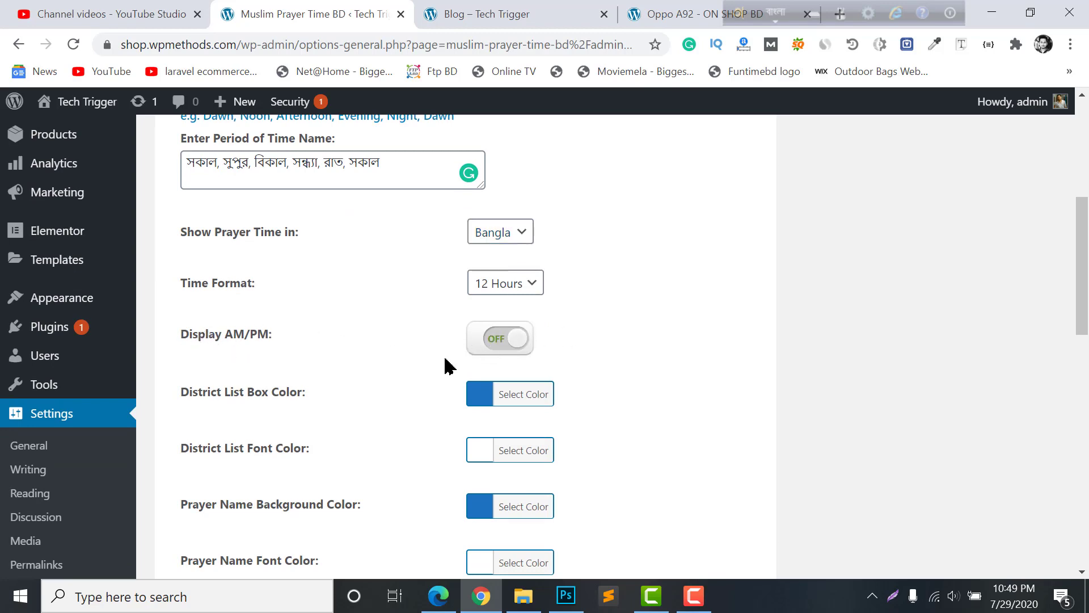
Clear the custom prayer names and save the prayer settings.
scroll(552, 365, "up", 4)
left_click(444, 297)
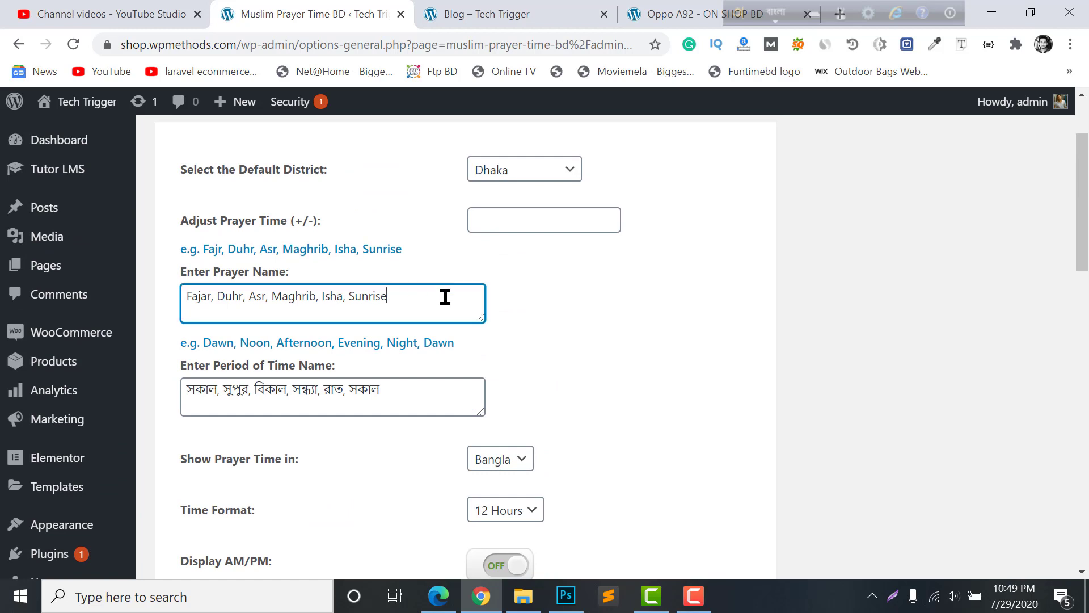
left_click_drag(397, 295, 180, 292)
key("BackSpace")
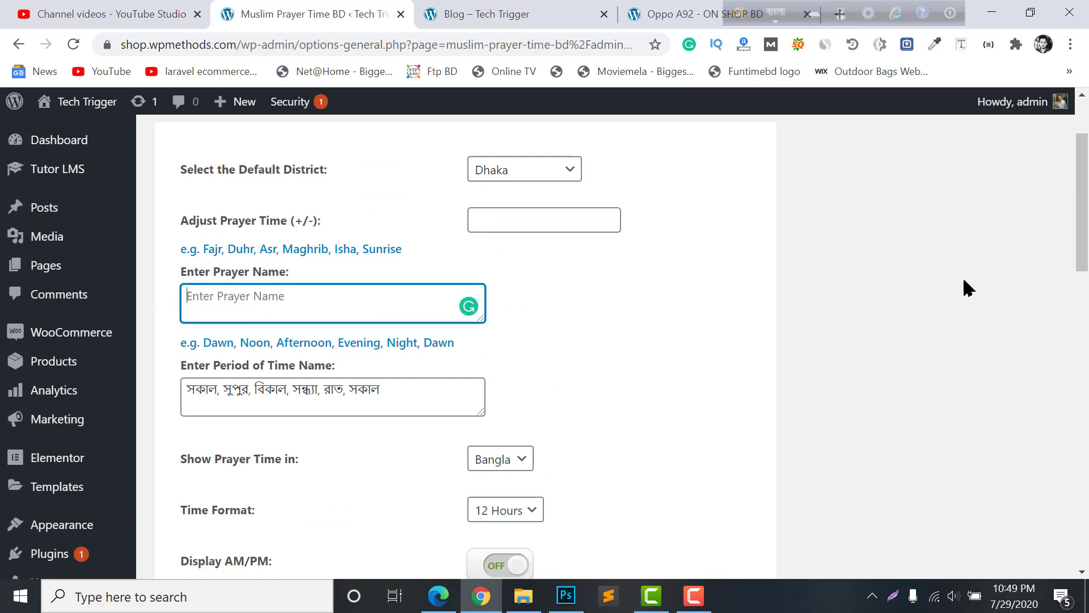
scroll(306, 309, "down", 10)
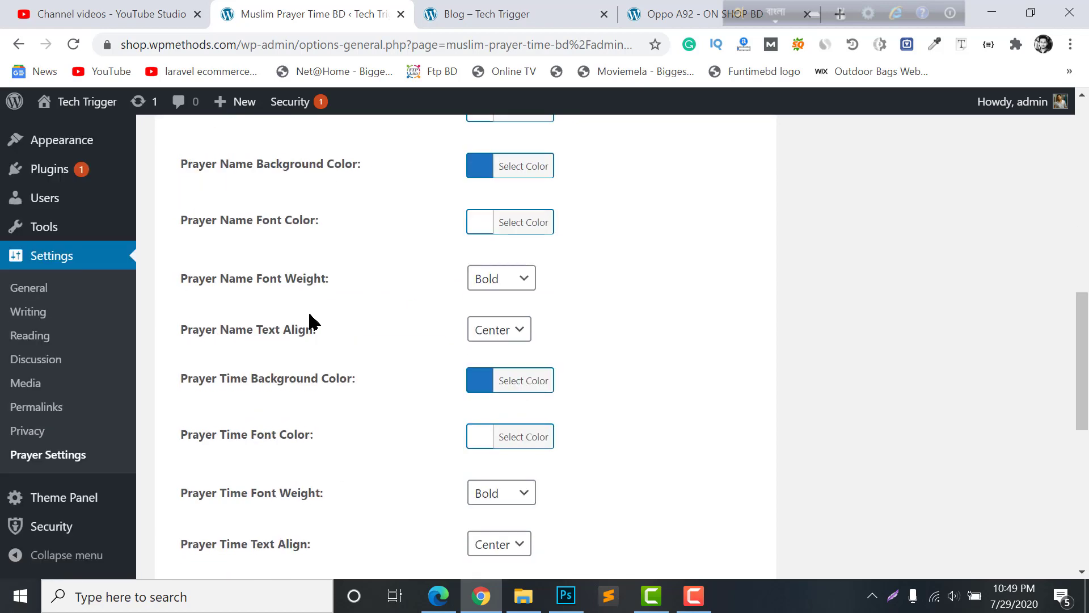
scroll(311, 323, "down", 10)
left_click(235, 175)
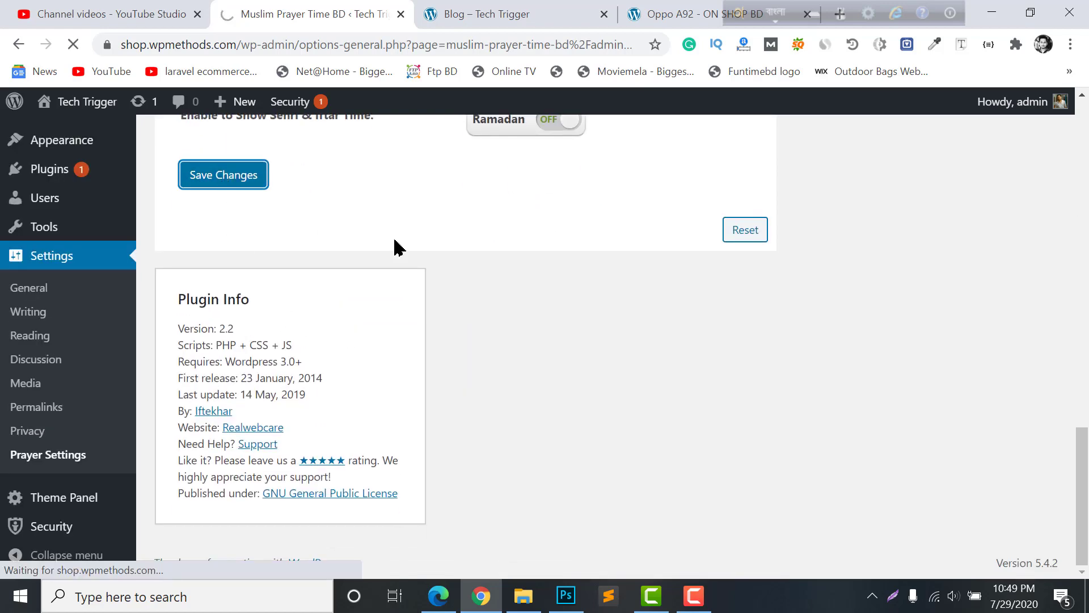
Reload the Blog page and examine the prayer names, period names and times in the sidebar widget.
left_click(628, 7)
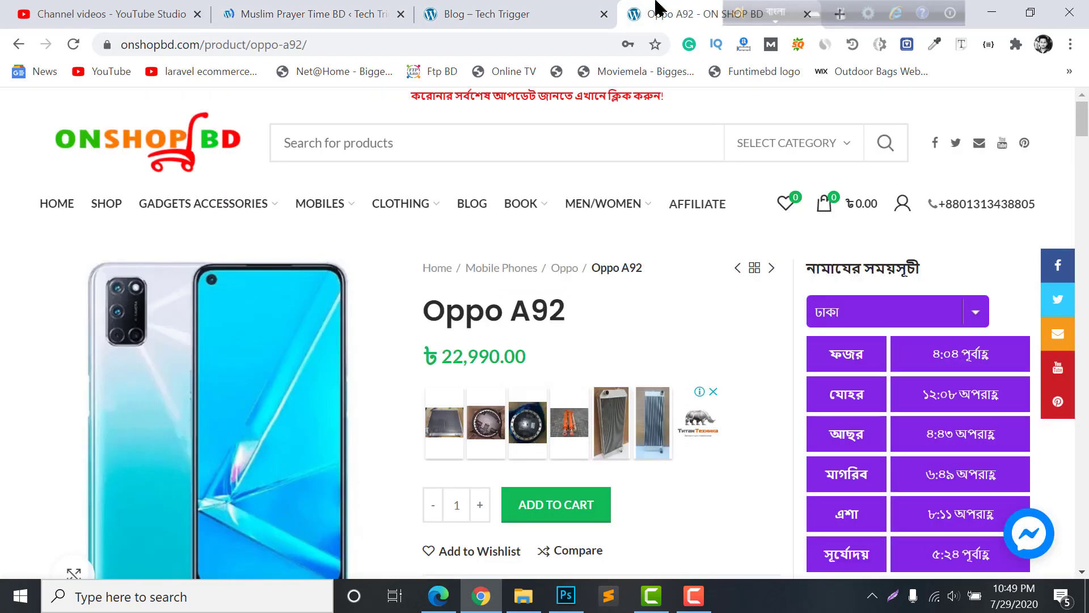
left_click(433, 8)
left_click(73, 44)
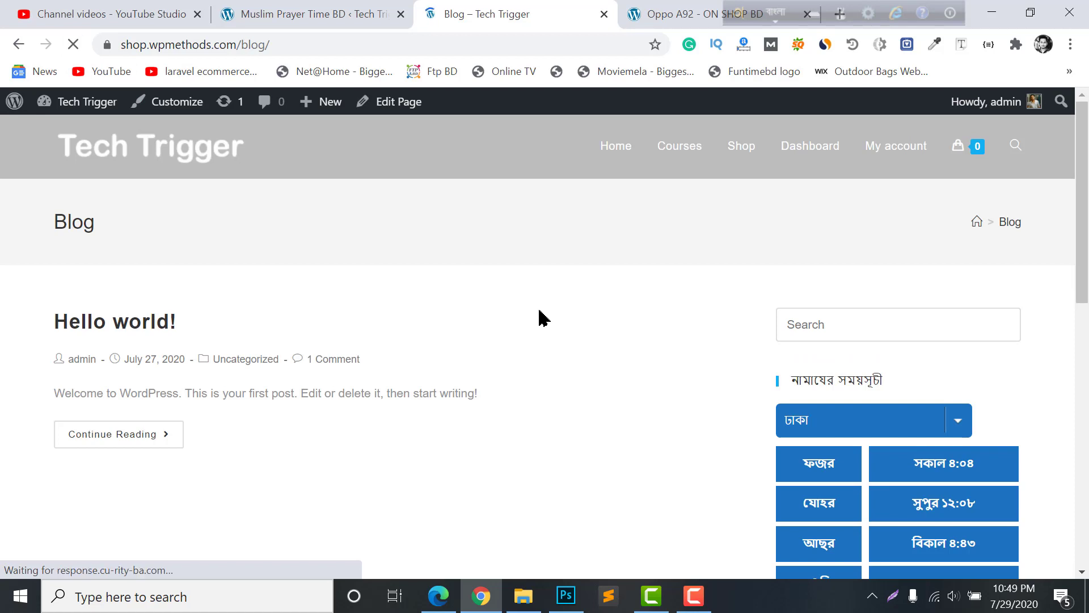
scroll(539, 316, "down", 7)
scroll(611, 324, "up", 3)
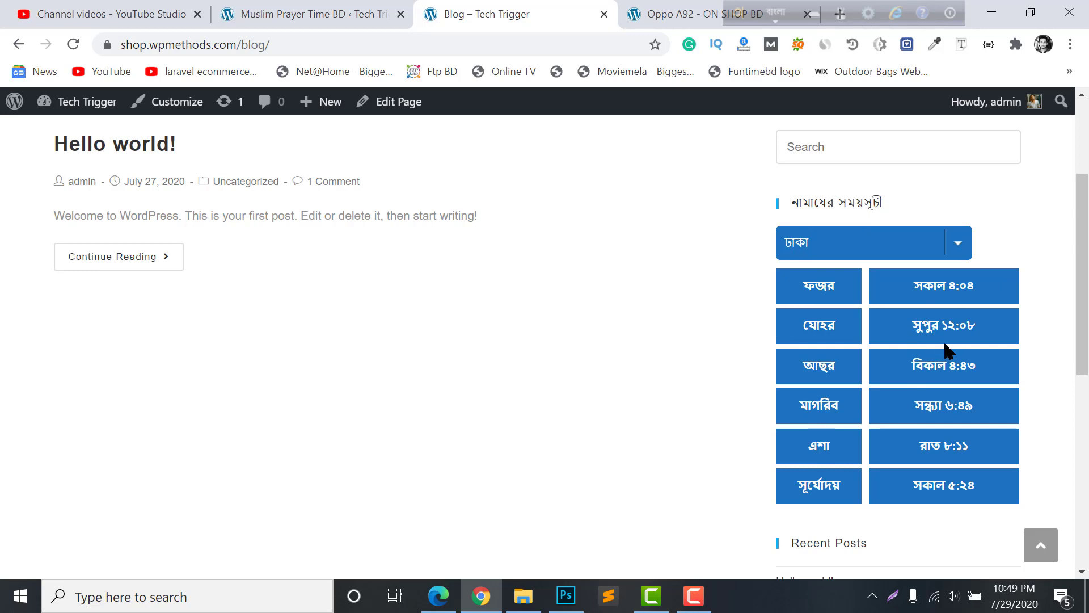
Review the Bangla period name shown before each prayer time in the Blog page's sidebar widget.
left_click_drag(921, 332, 930, 325)
scroll(938, 448, "down", 2)
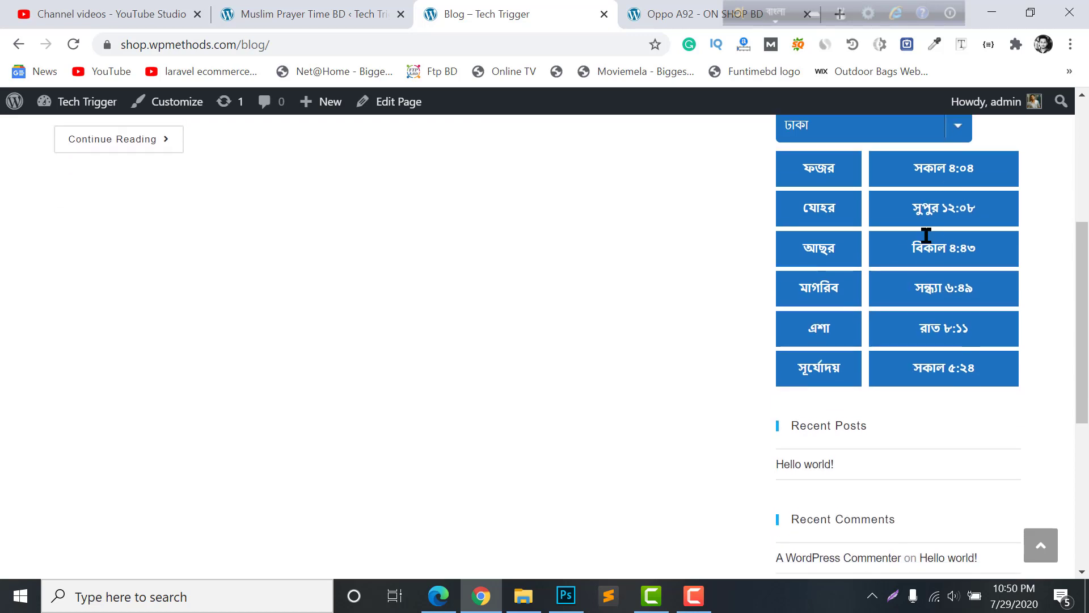
scroll(936, 355, "up", 2)
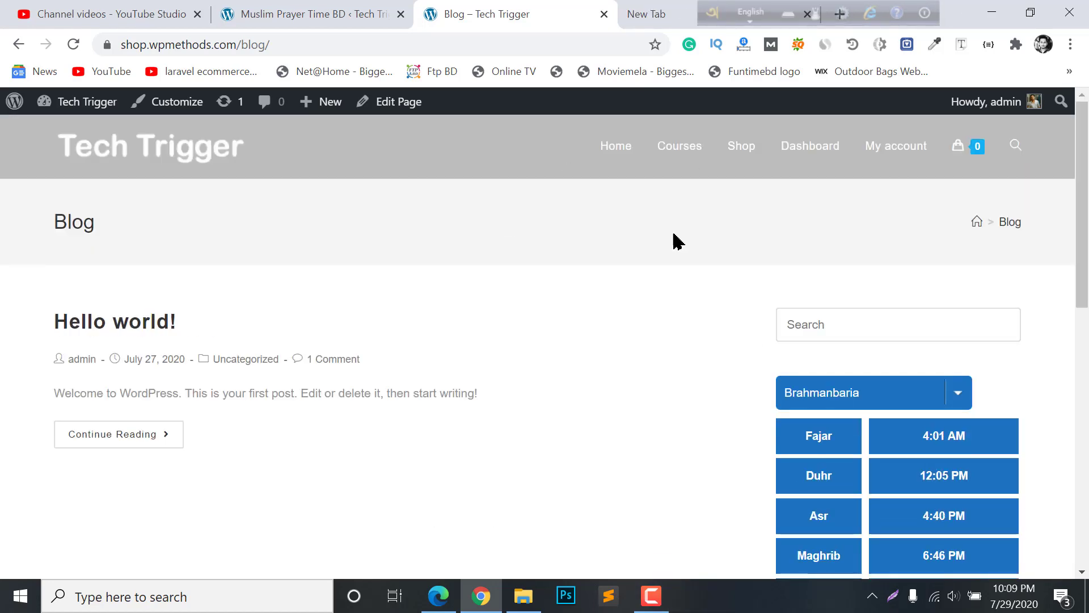
Examine the English prayer-time widget for Brahmanbaria and its placement in the Blog page's sidebar, along with the rest of the page.
scroll(1031, 267, "down", 4)
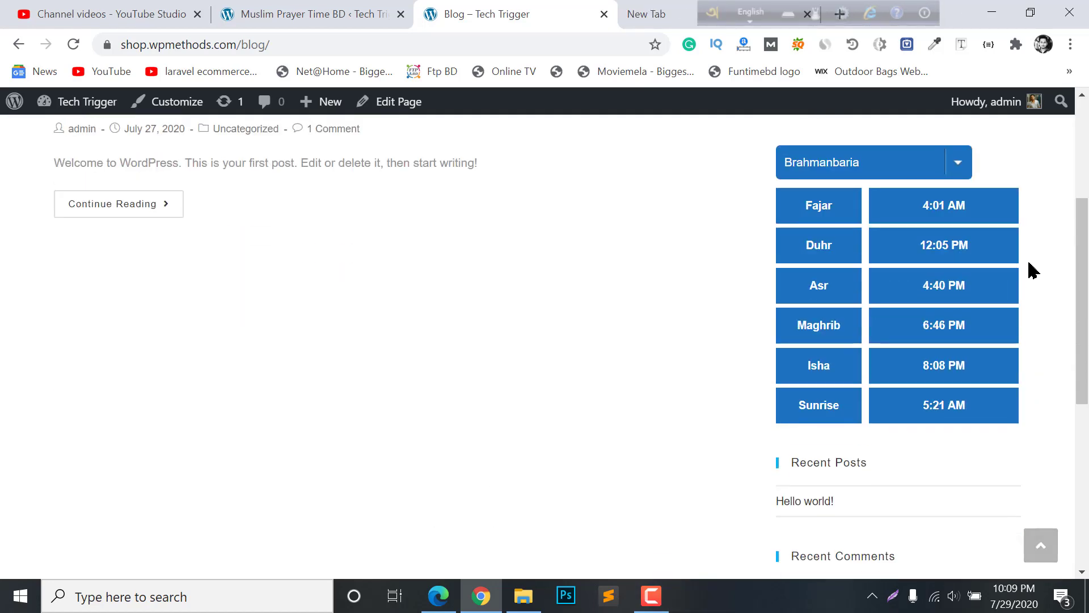
scroll(817, 301, "up", 2)
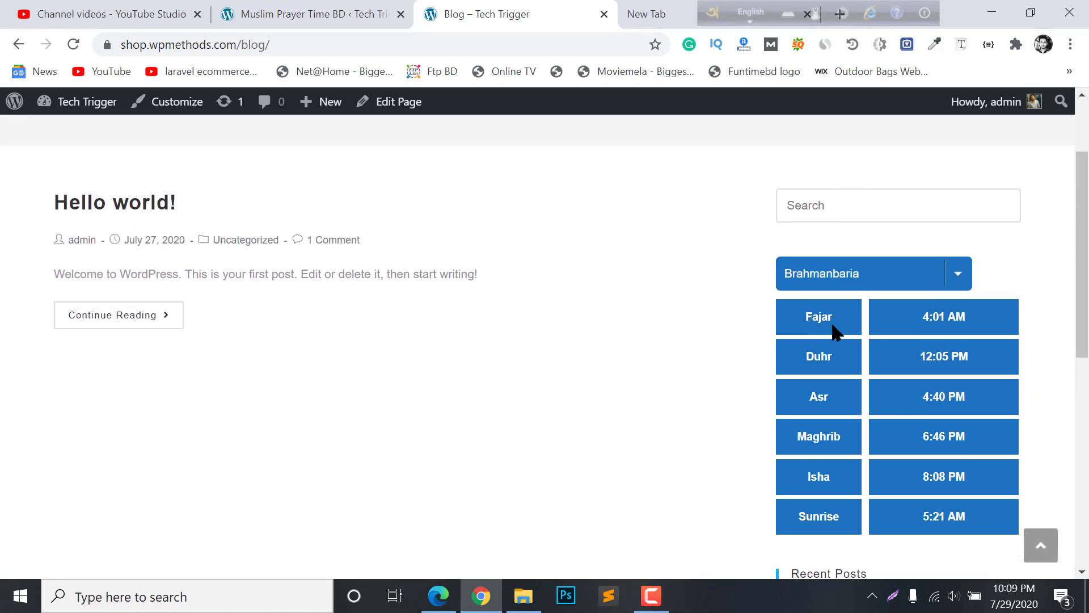
scroll(837, 334, "up", 2)
scroll(839, 335, "down", 11)
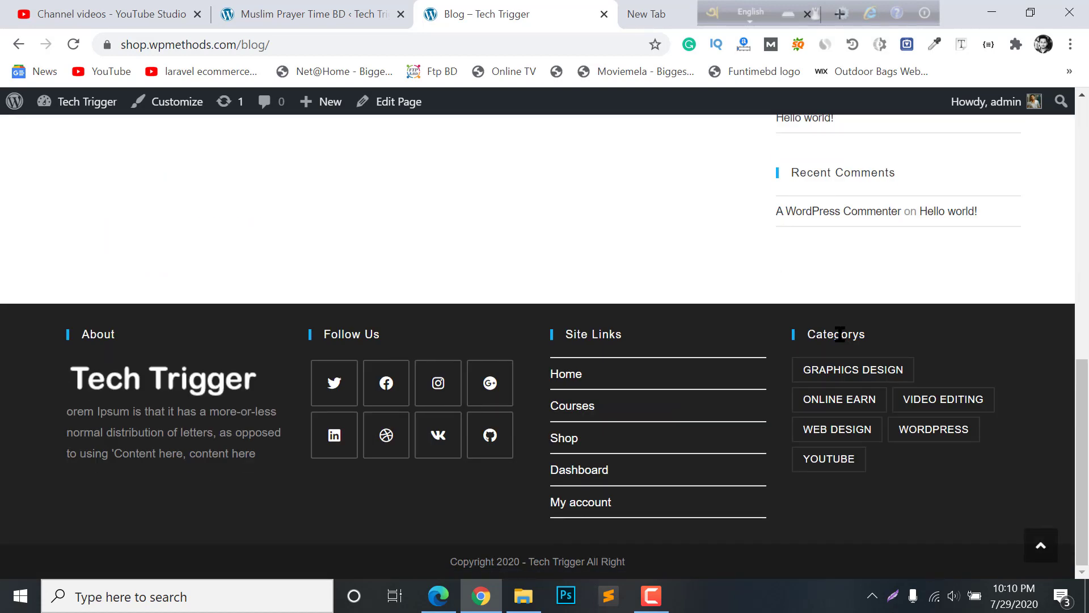
scroll(493, 166, "up", 5)
scroll(720, 274, "up", 5)
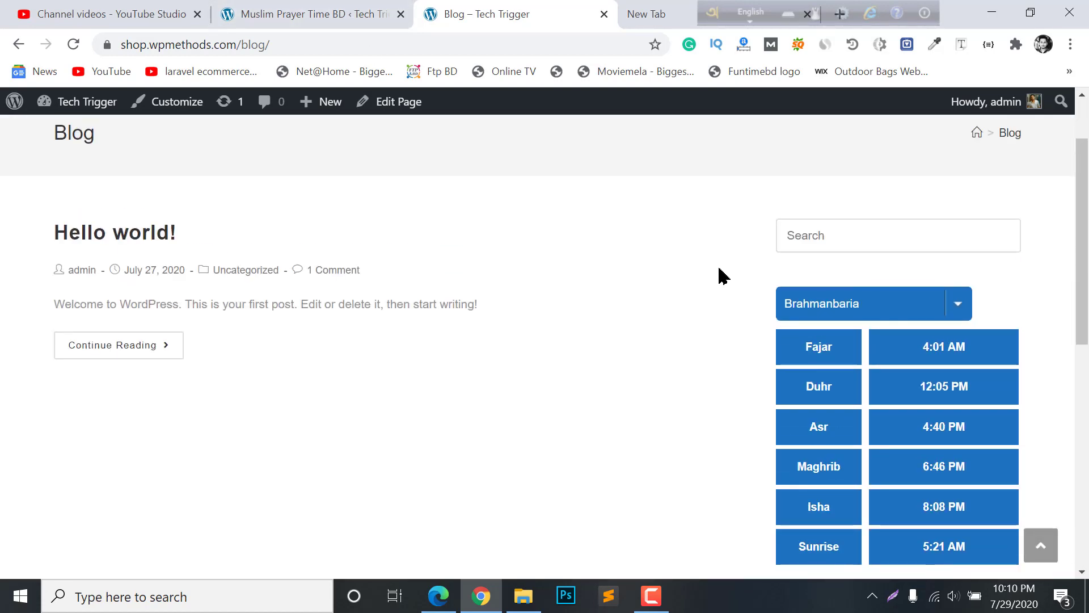
scroll(665, 435, "down", 4)
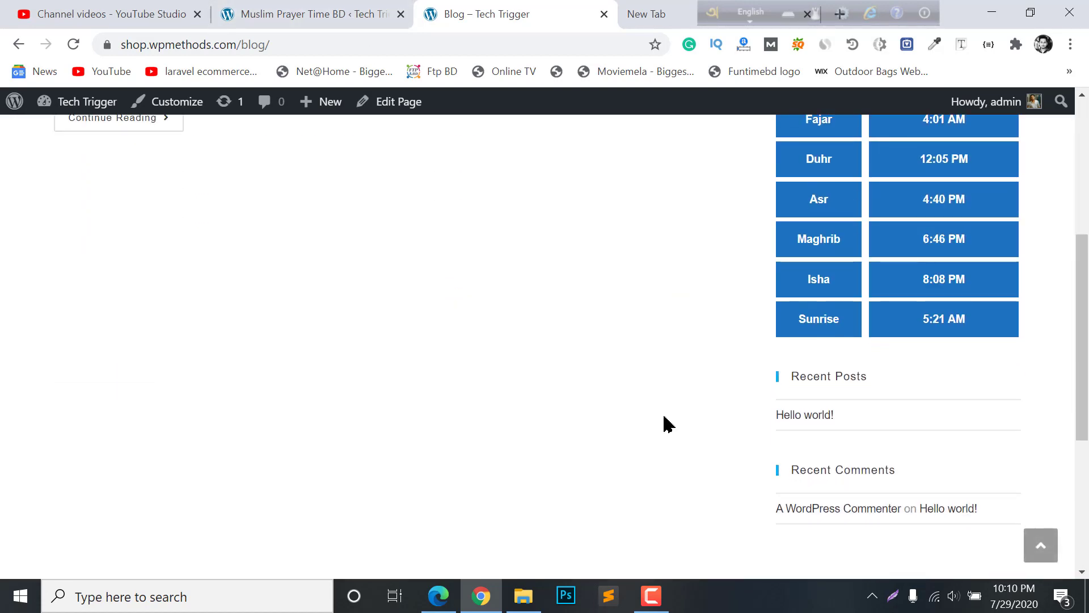
scroll(668, 424, "up", 2)
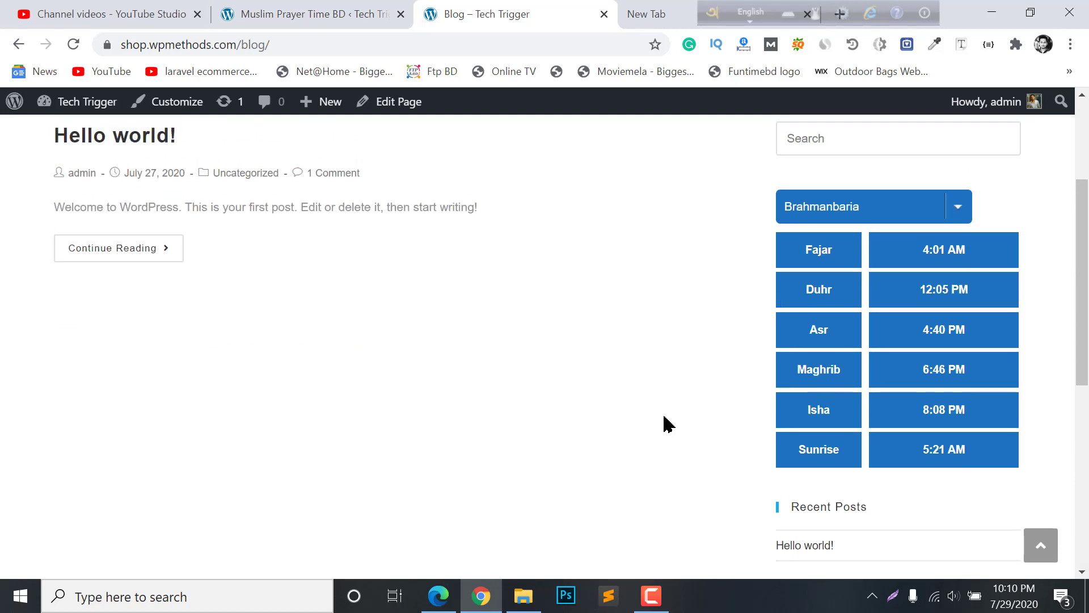